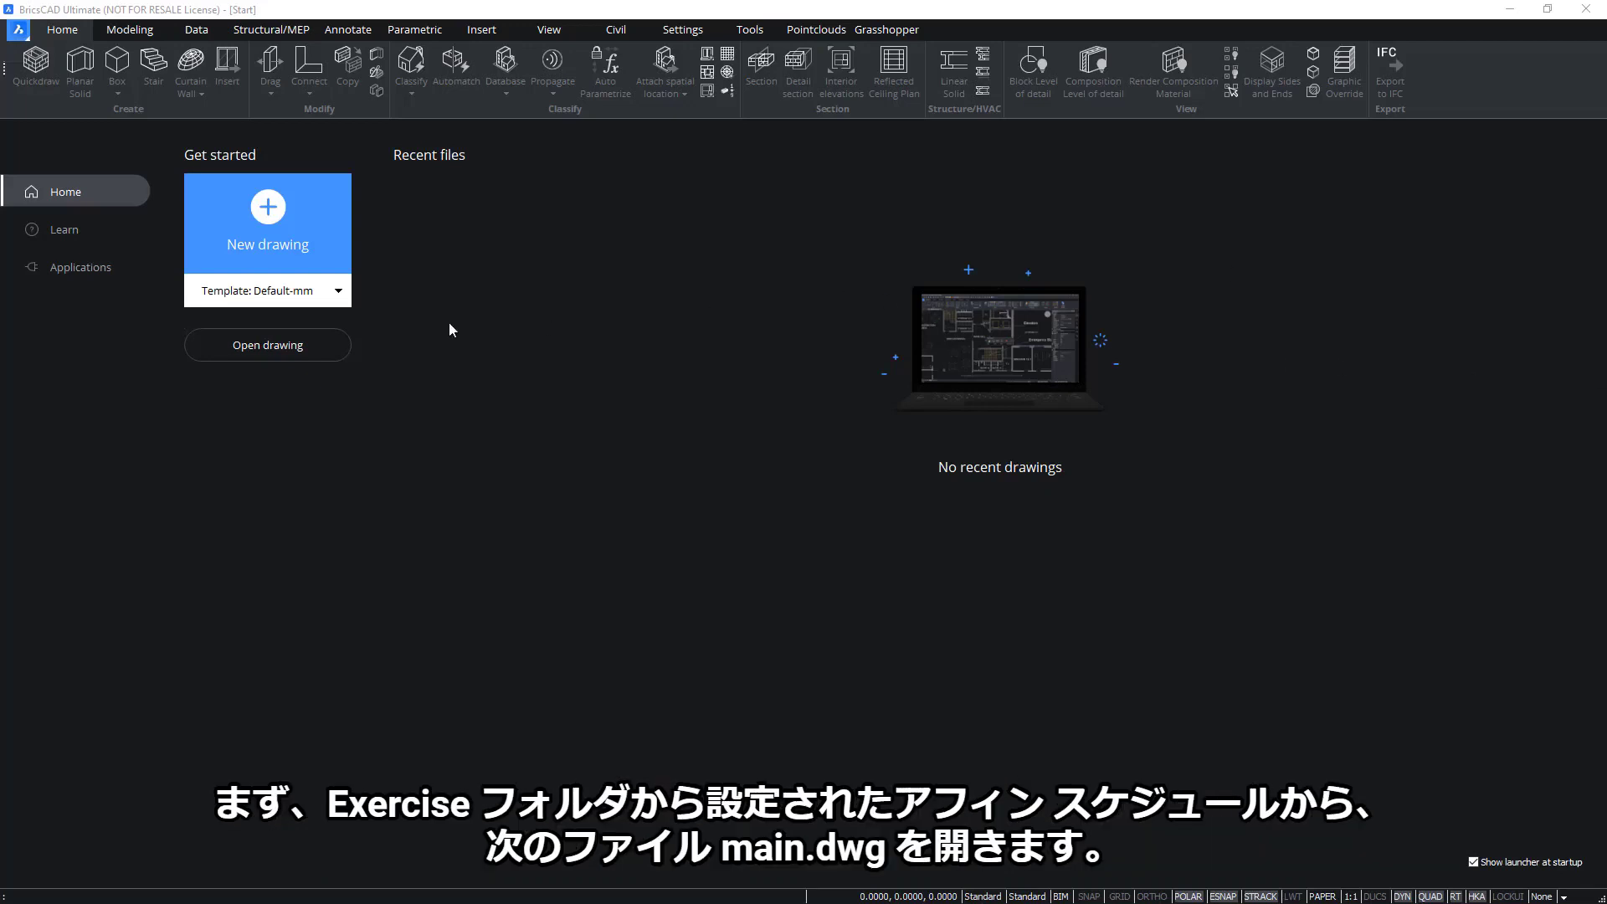
# - Open Main.dwg from the Advanced Schedules Set folder and dismiss the missing database notification
pyautogui.click(309, 343)
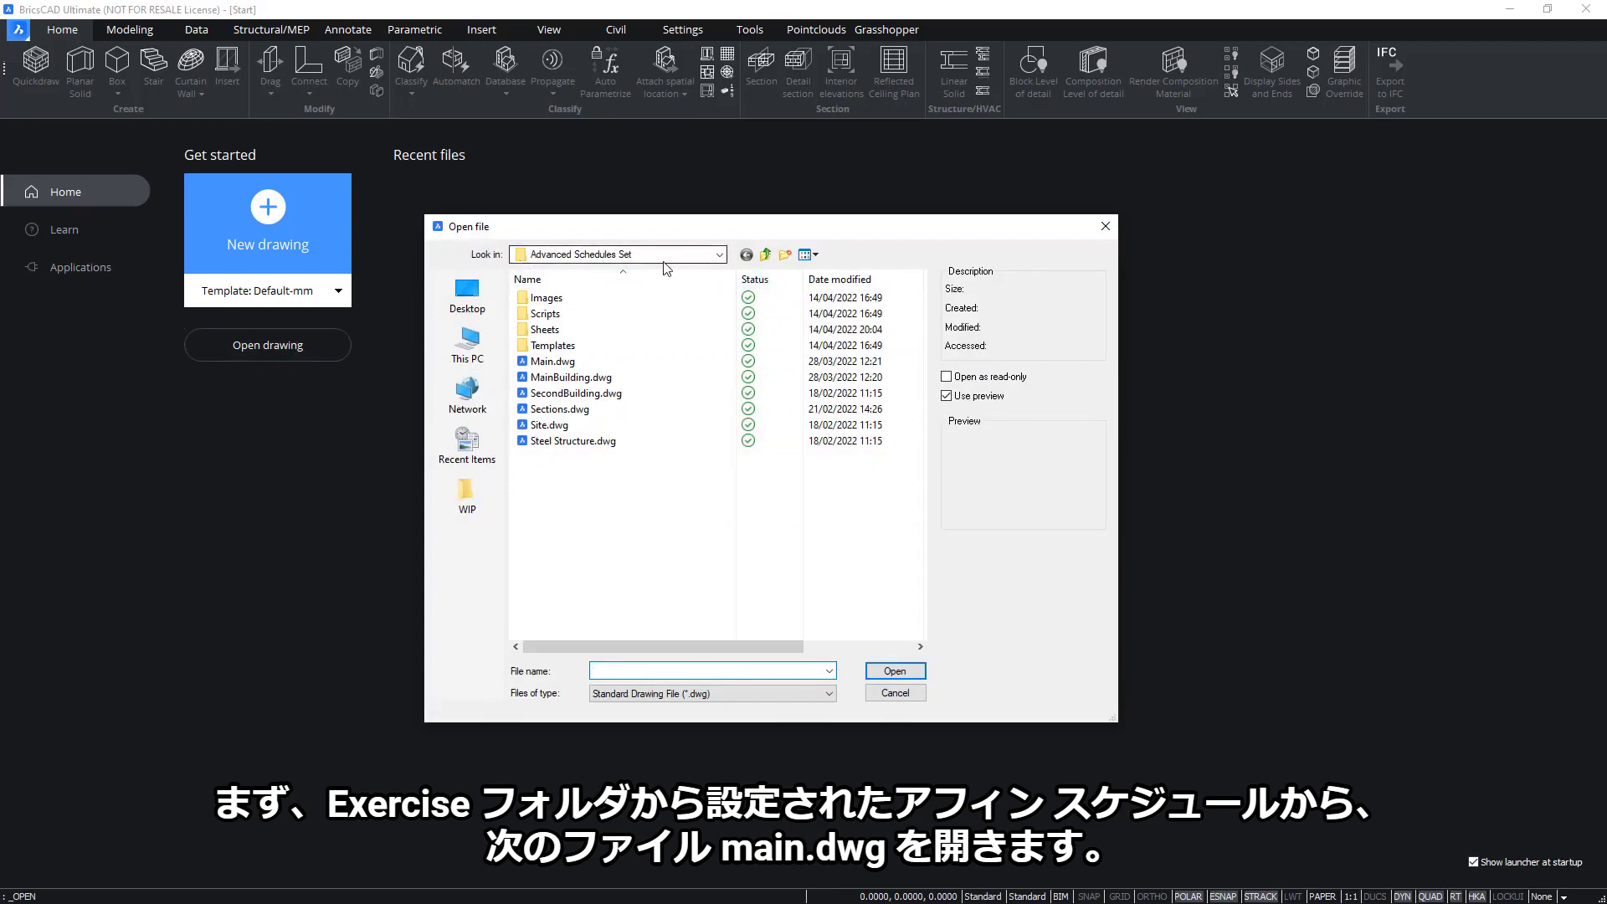
pyautogui.click(638, 361)
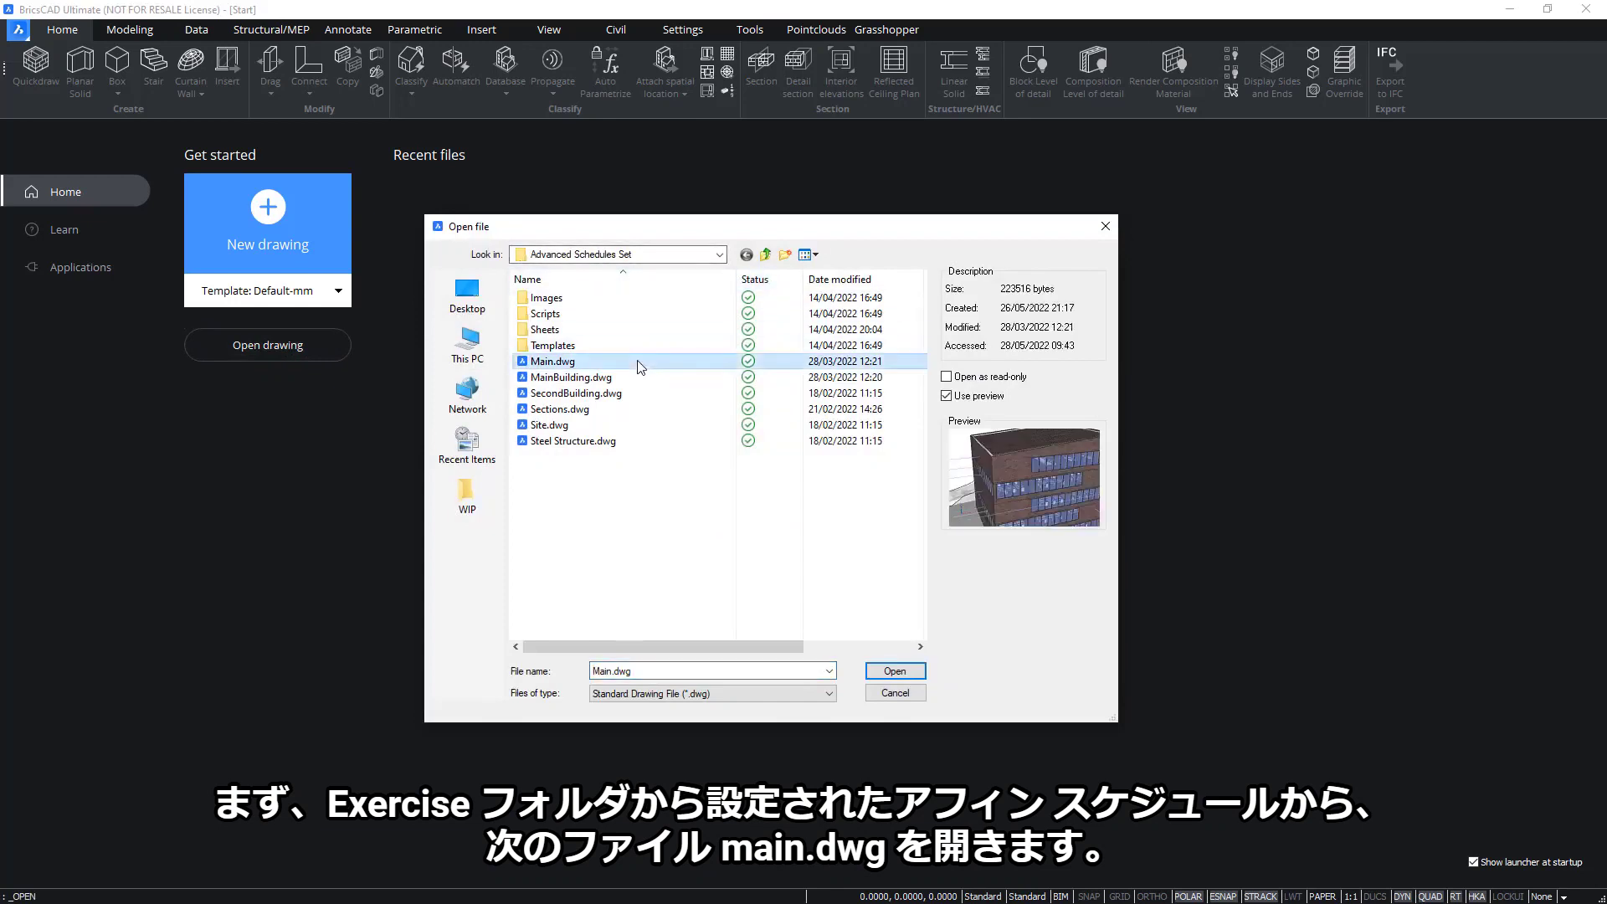
pyautogui.click(895, 671)
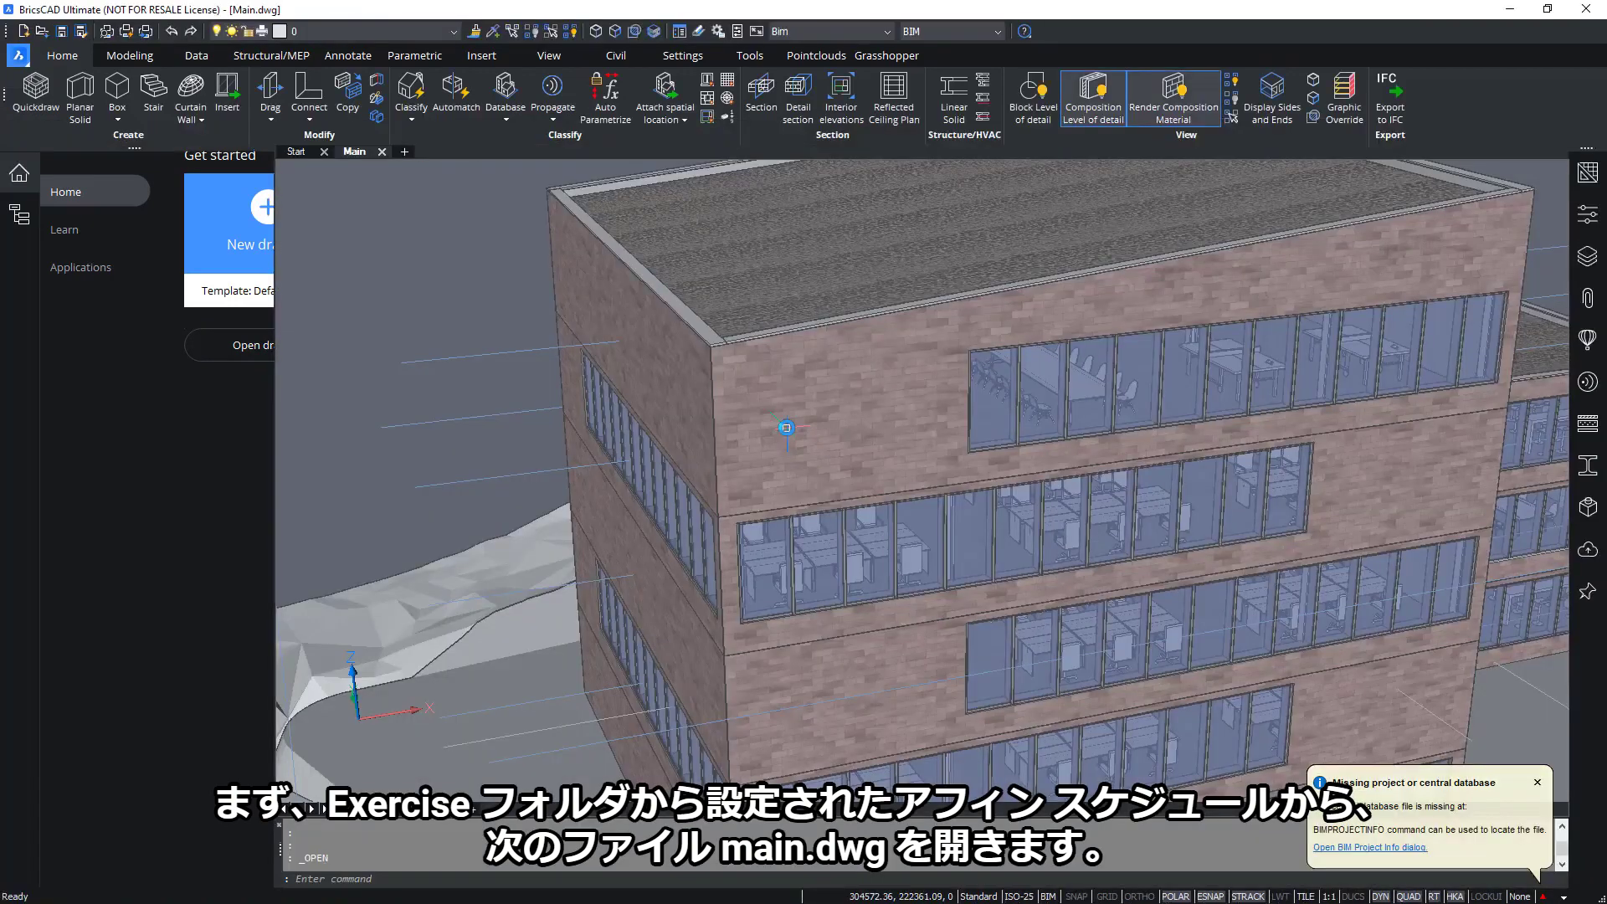
pyautogui.click(1538, 783)
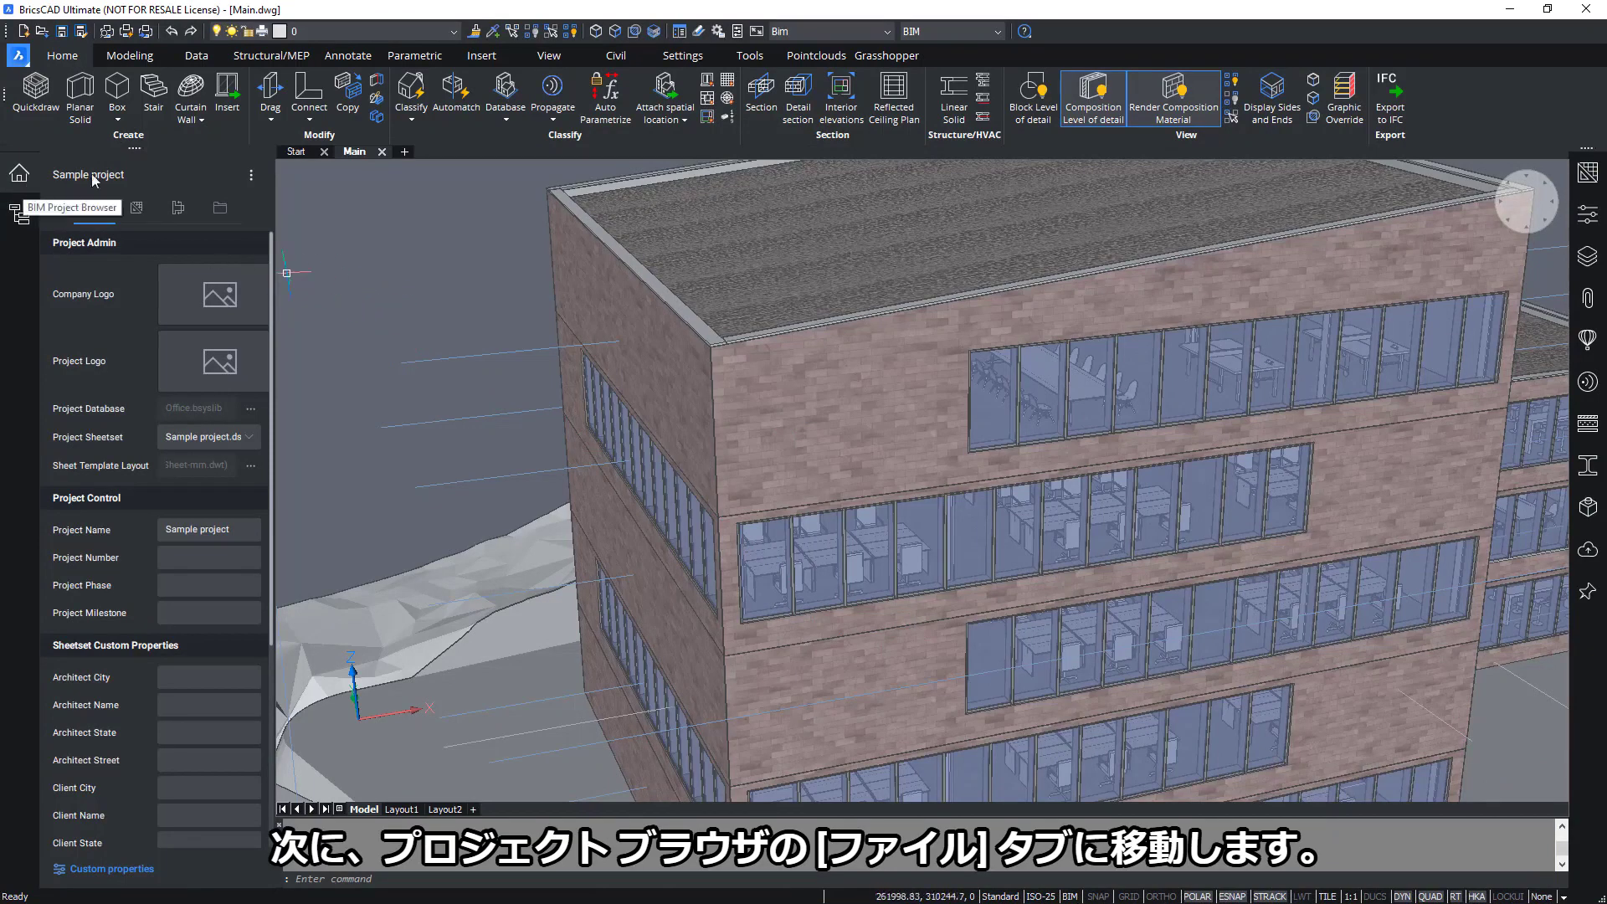
# - Import the Doors (BIM).dxd schedule definition into the project's files and select it in the Schedules folder
pyautogui.click(218, 211)
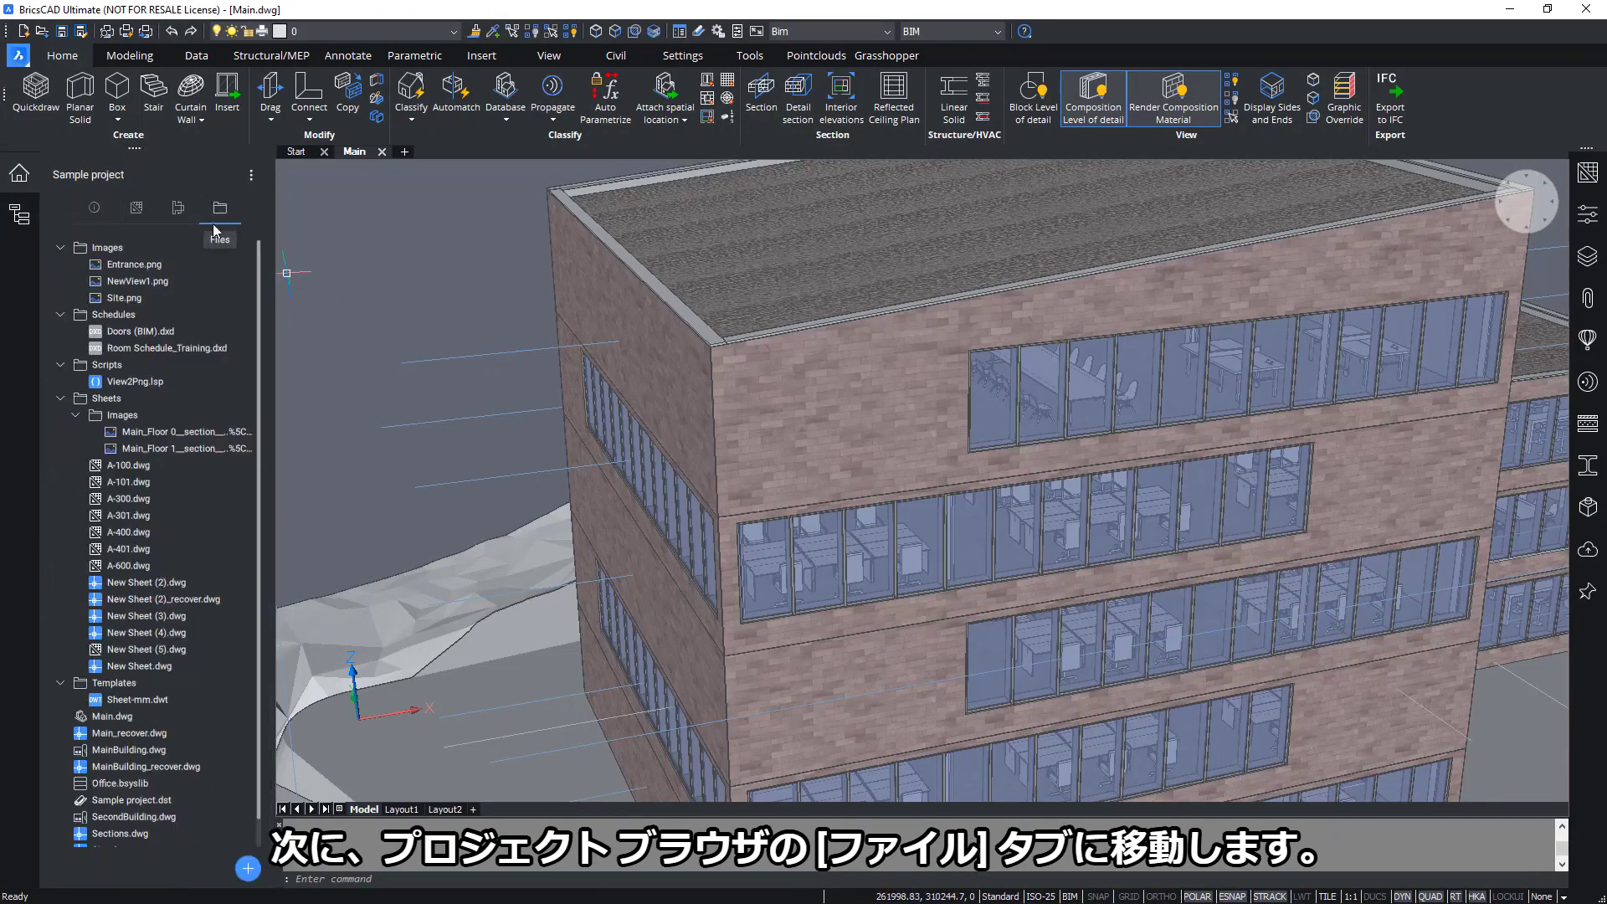
pyautogui.click(248, 870)
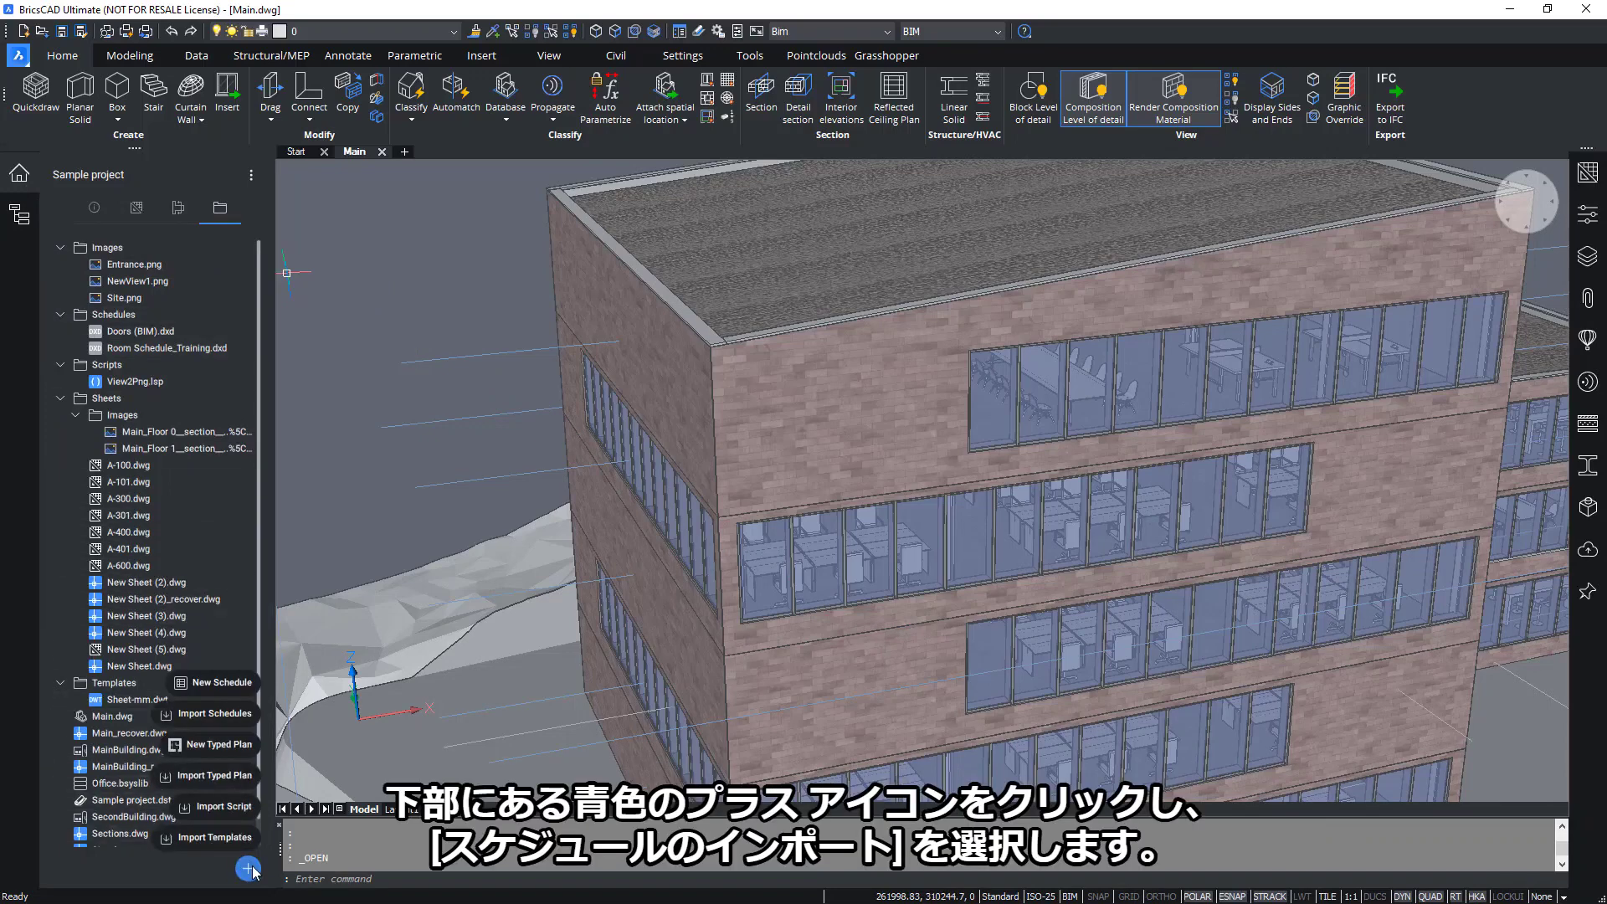
pyautogui.click(216, 714)
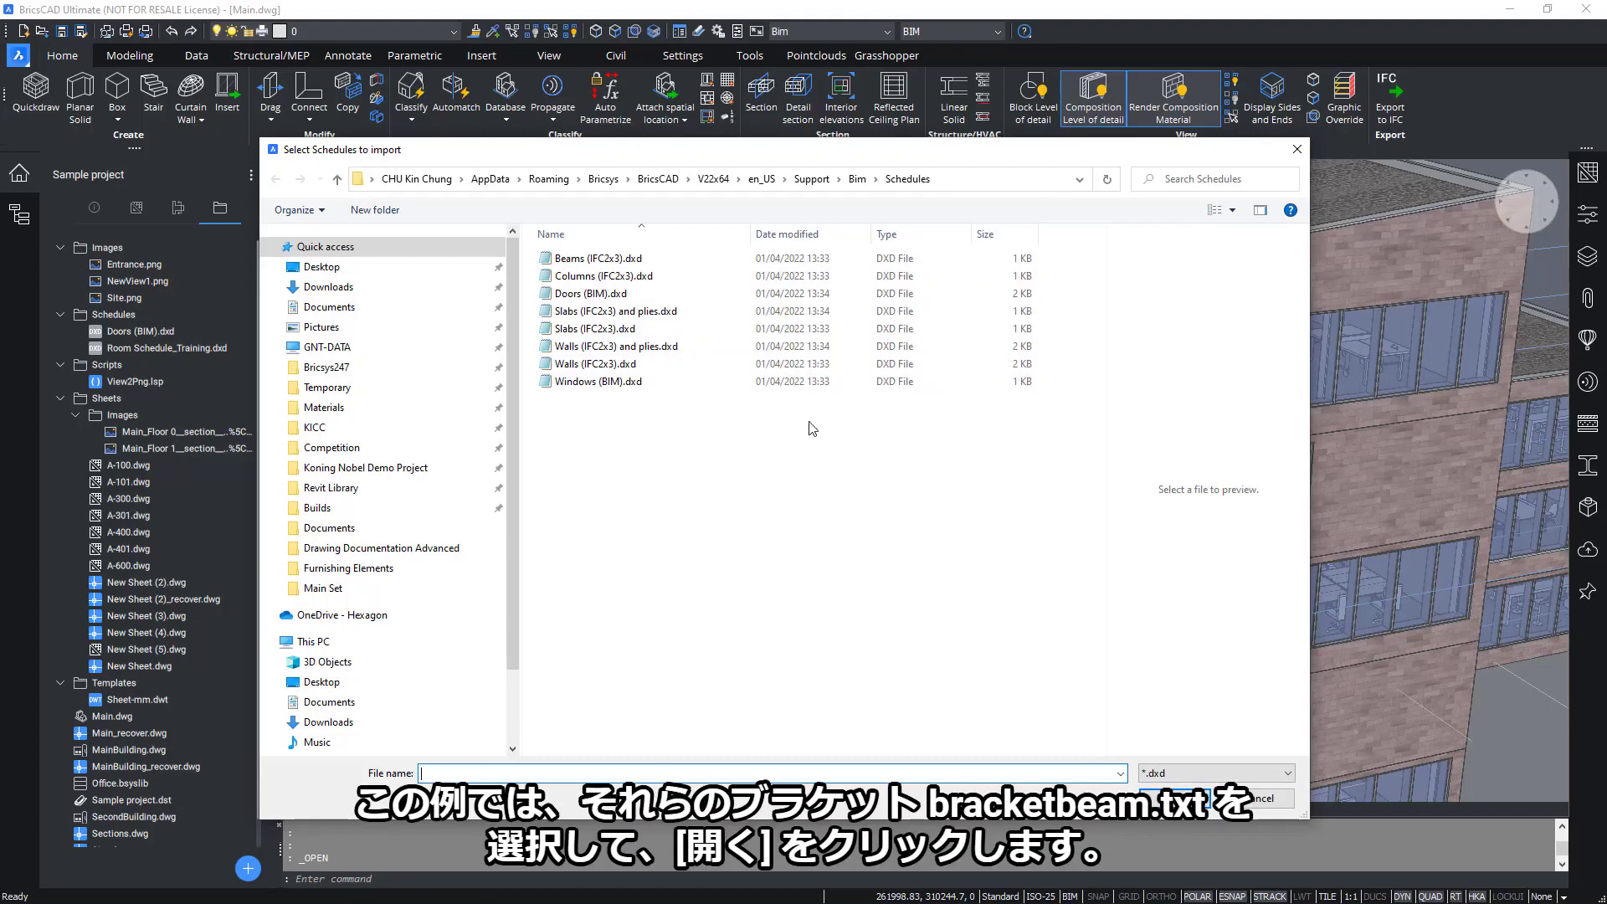
pyautogui.click(737, 294)
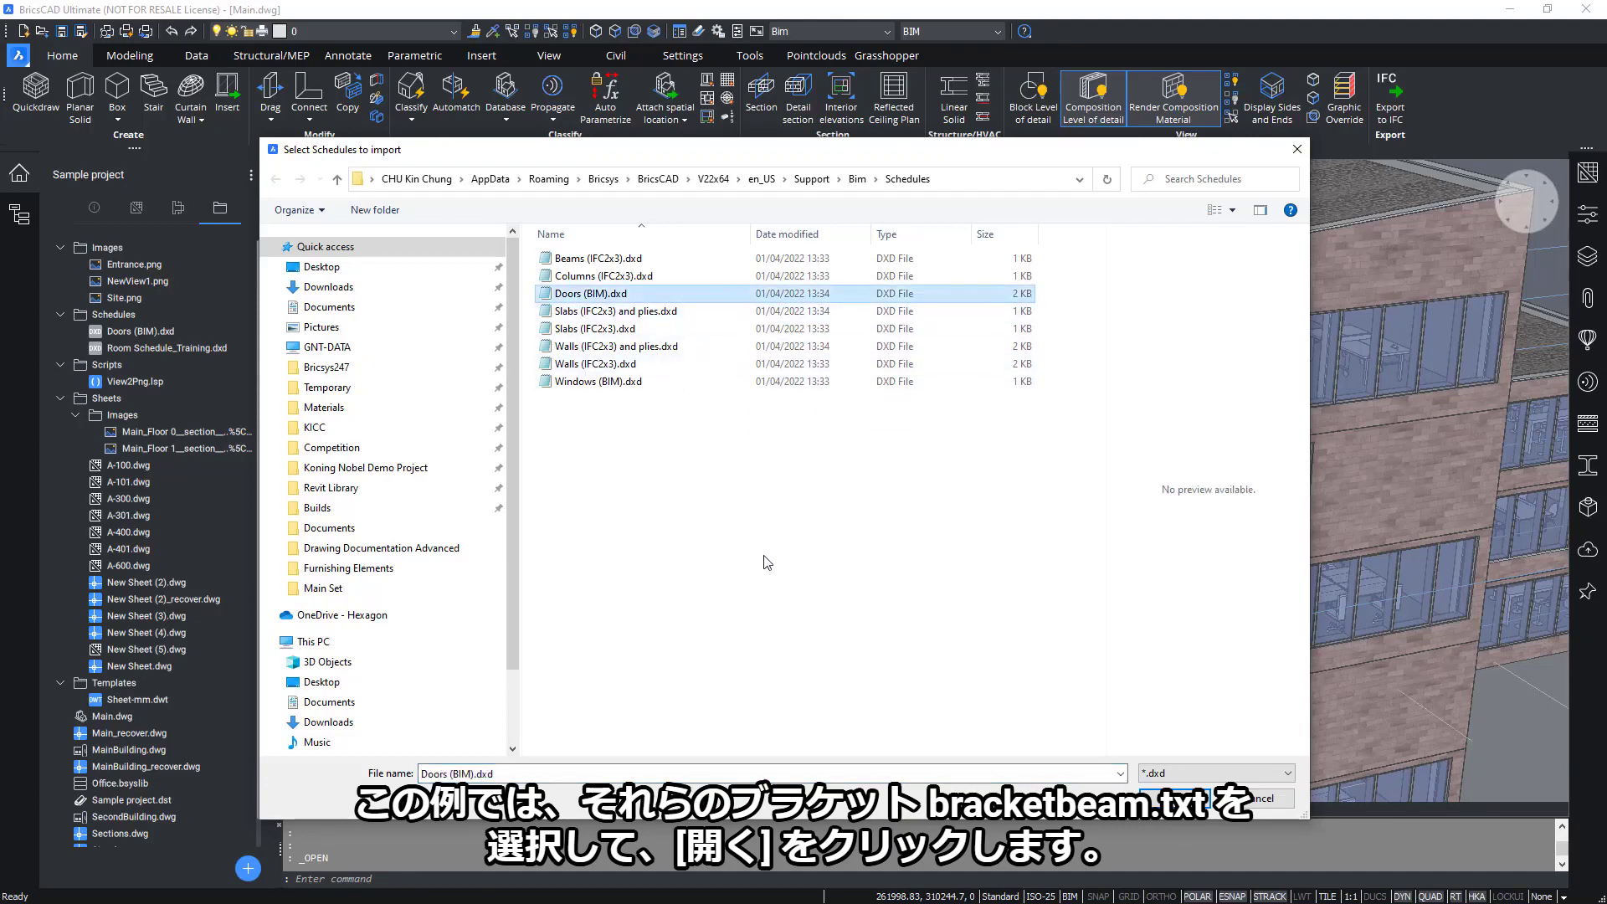
pyautogui.click(1174, 799)
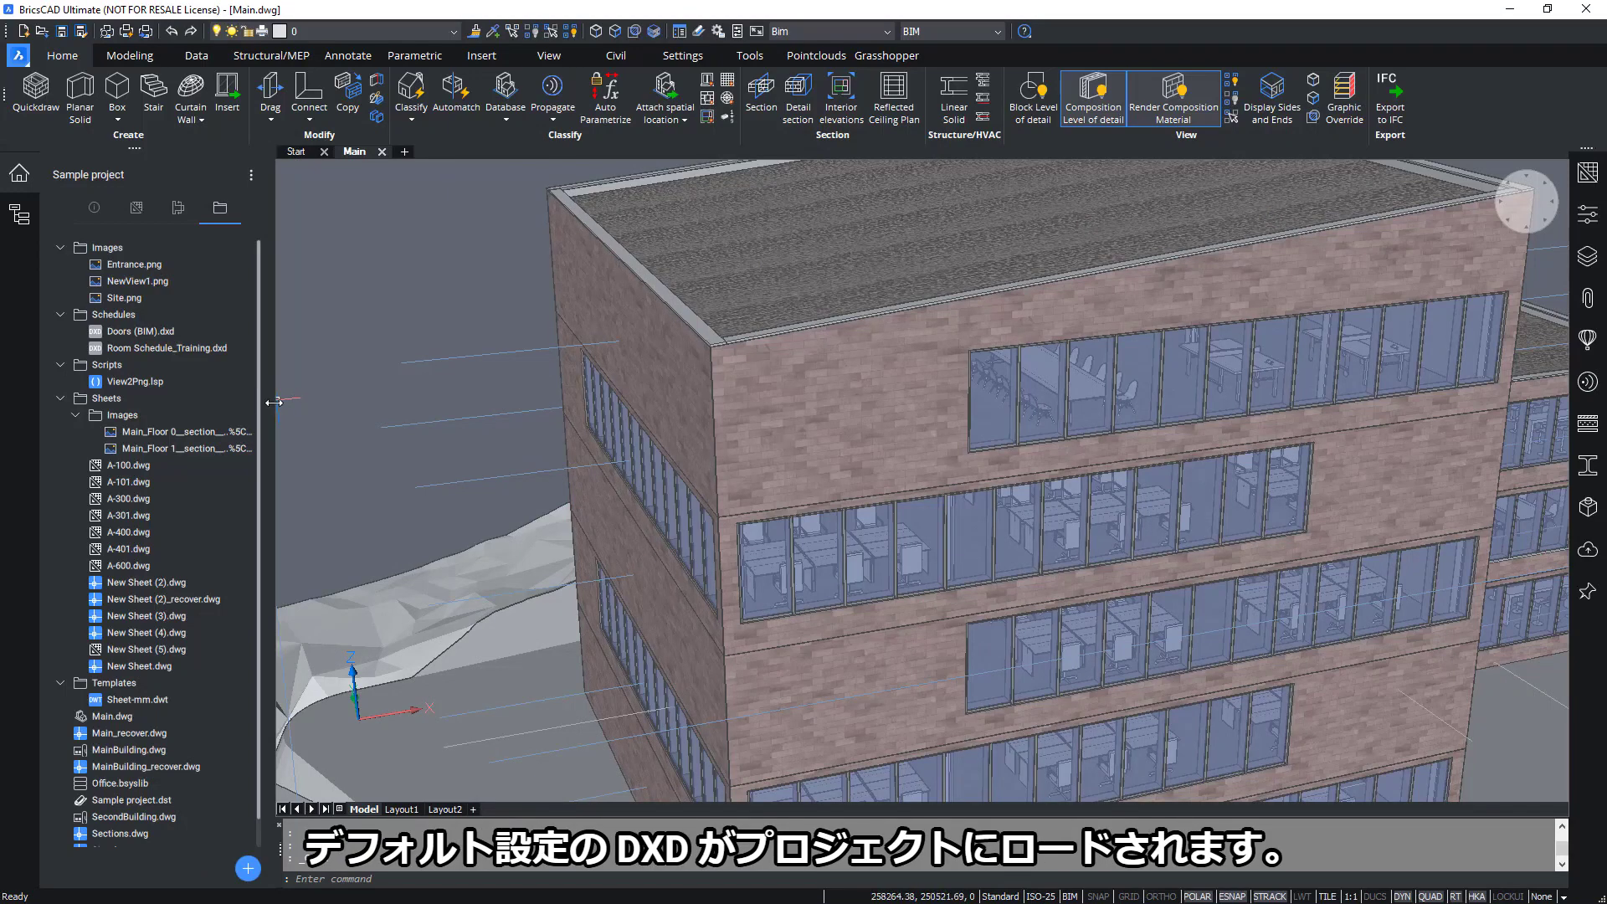
pyautogui.doubleClick(198, 335)
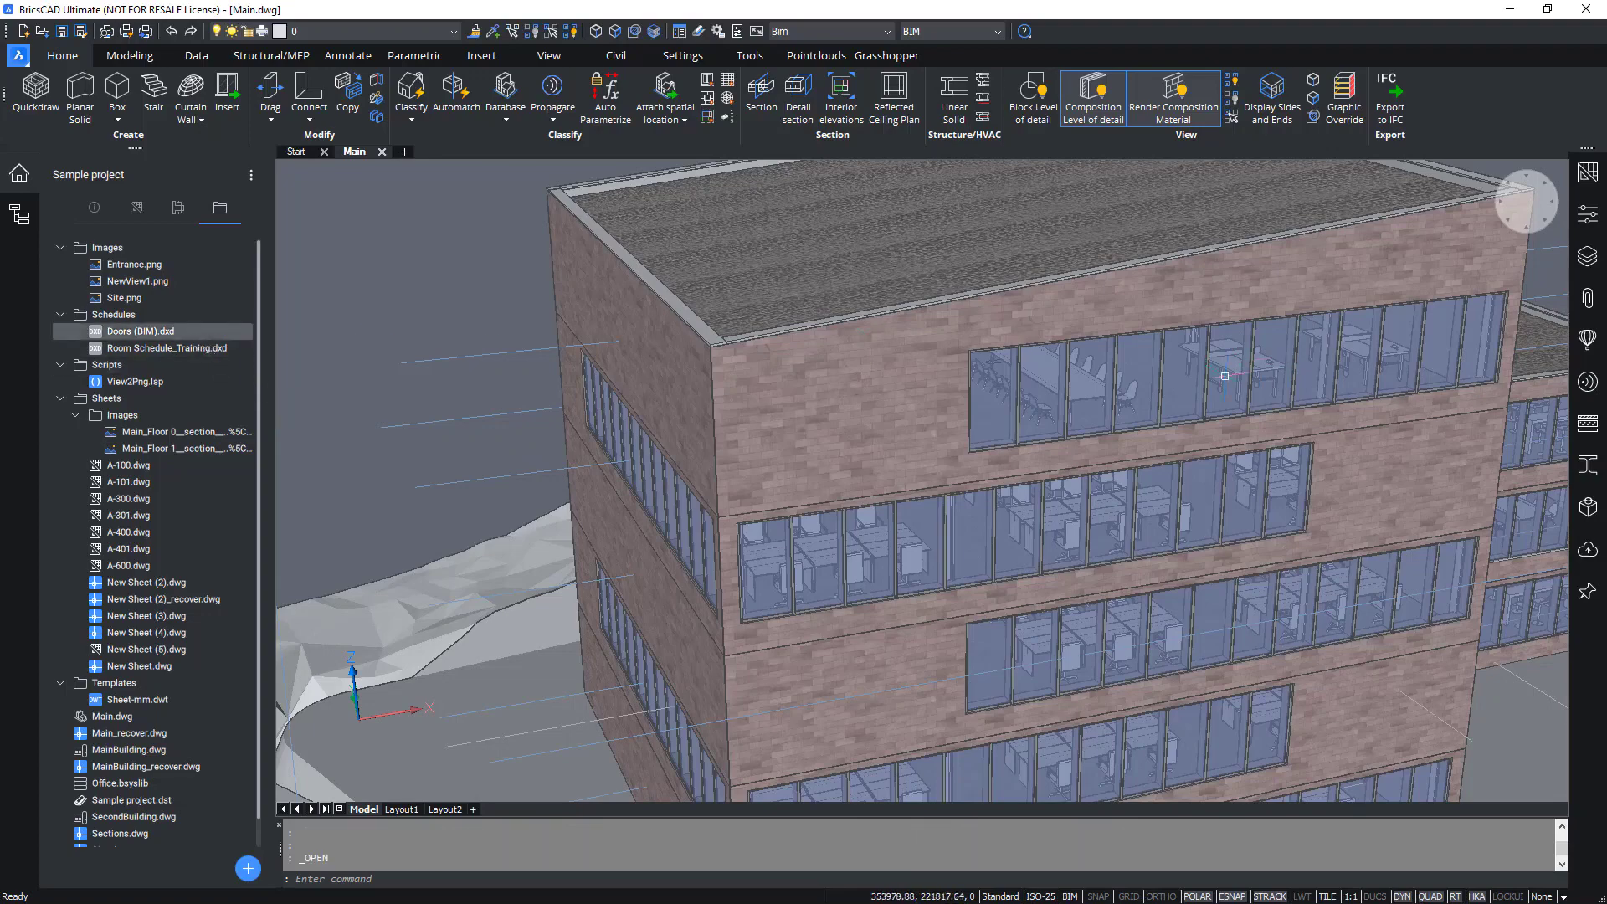
# - Open the A-301 - Main_Right sheet from the project's sheet list
pyautogui.scroll(-3, 693, 424)
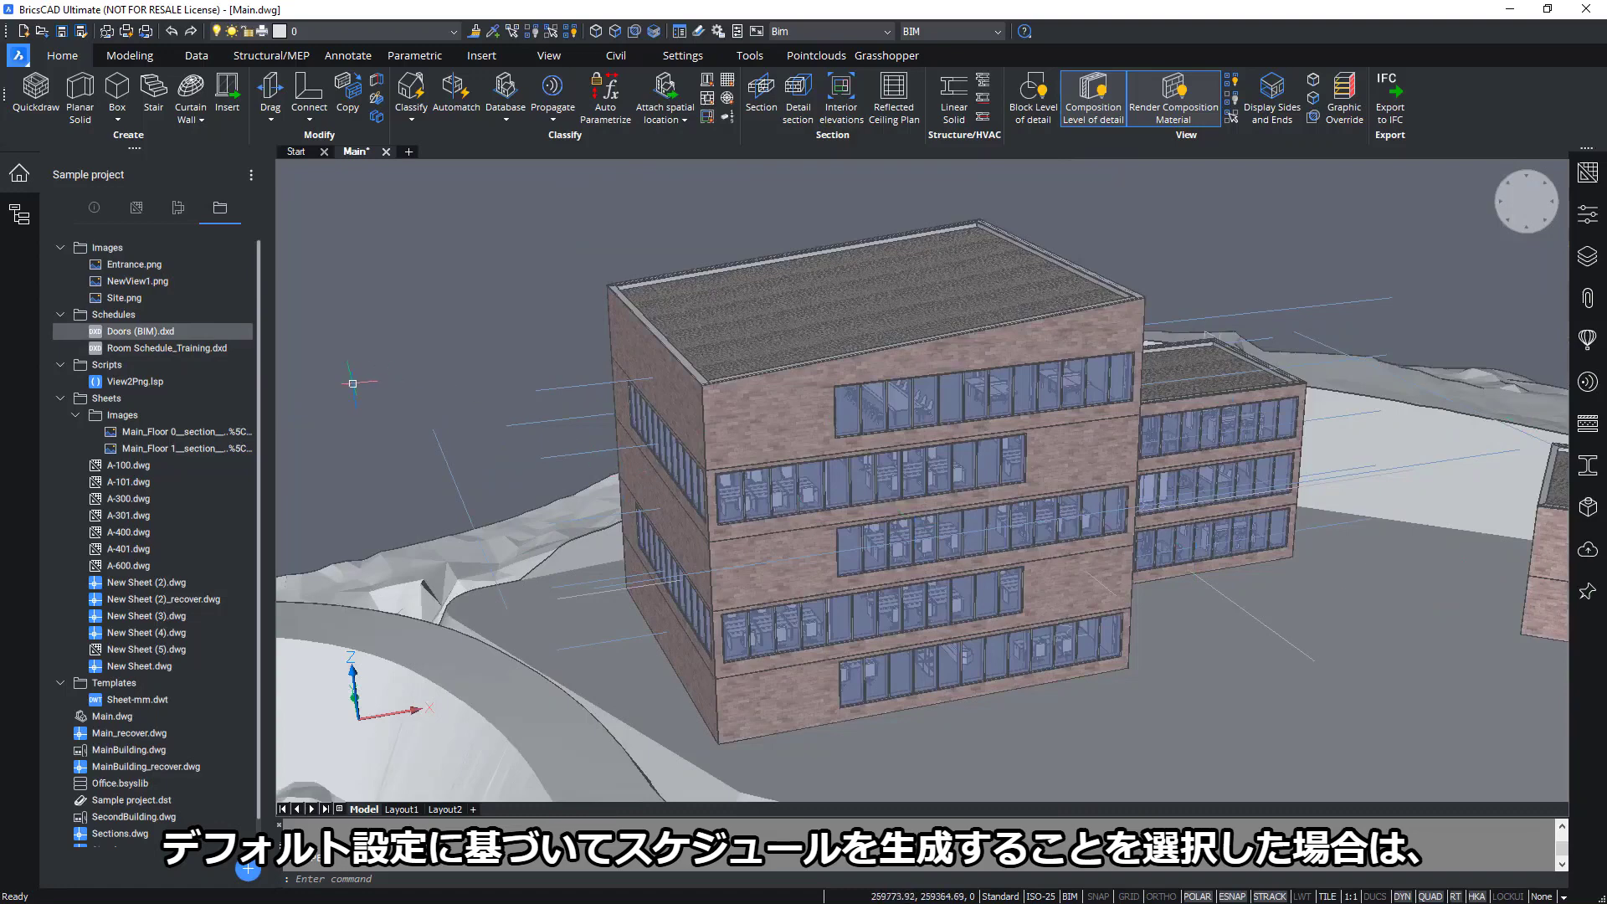
pyautogui.click(138, 209)
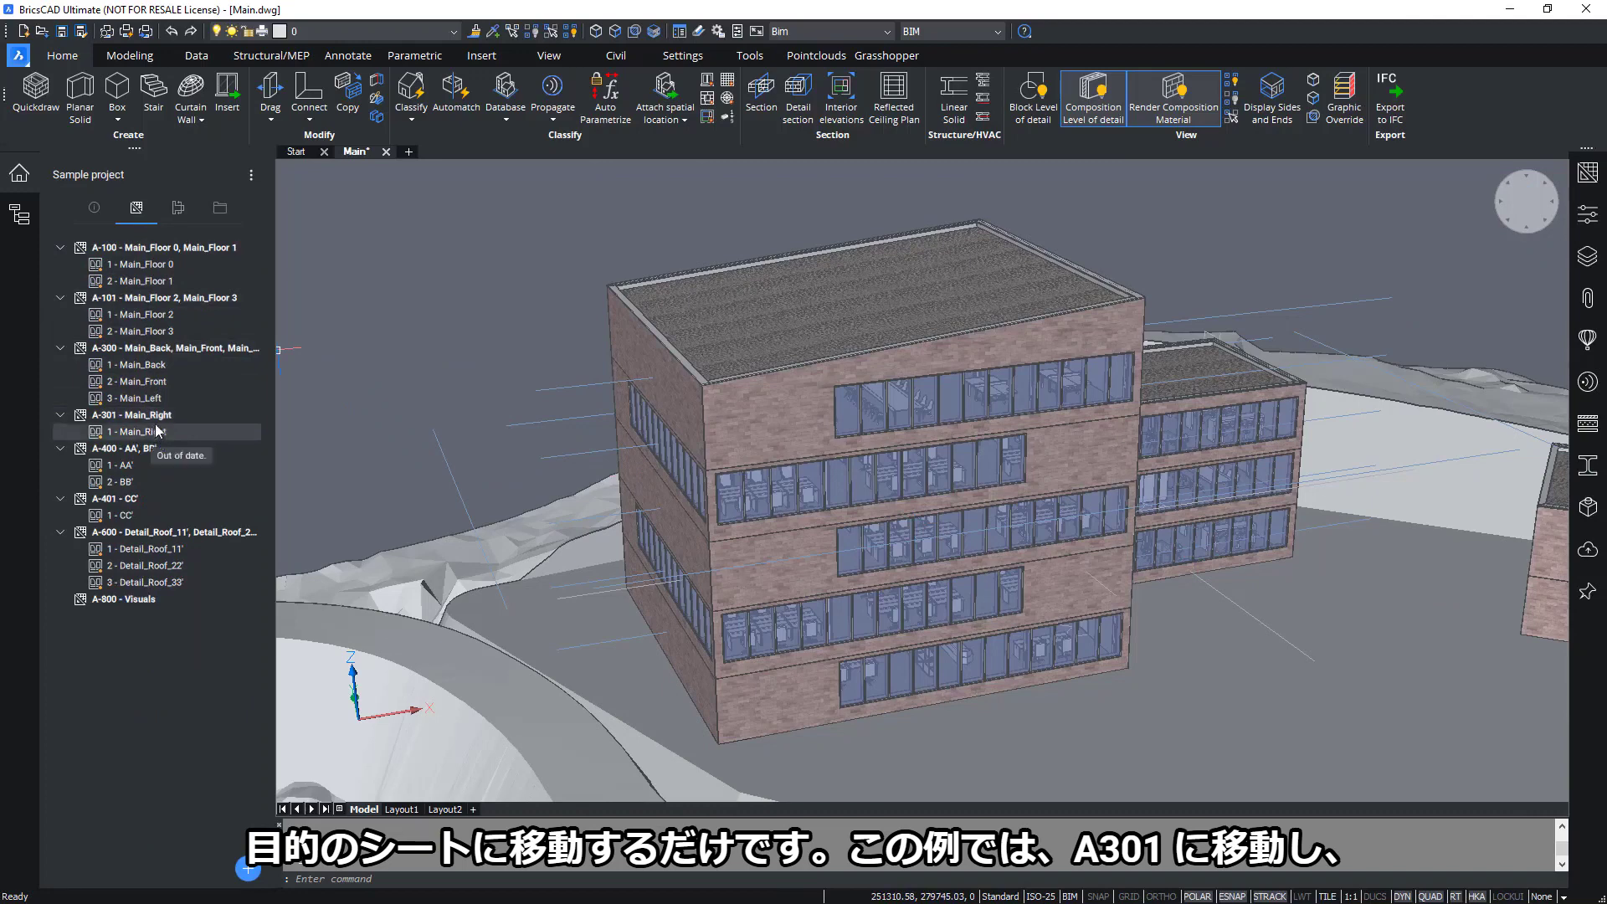
pyautogui.rightClick(155, 417)
pyautogui.click(186, 469)
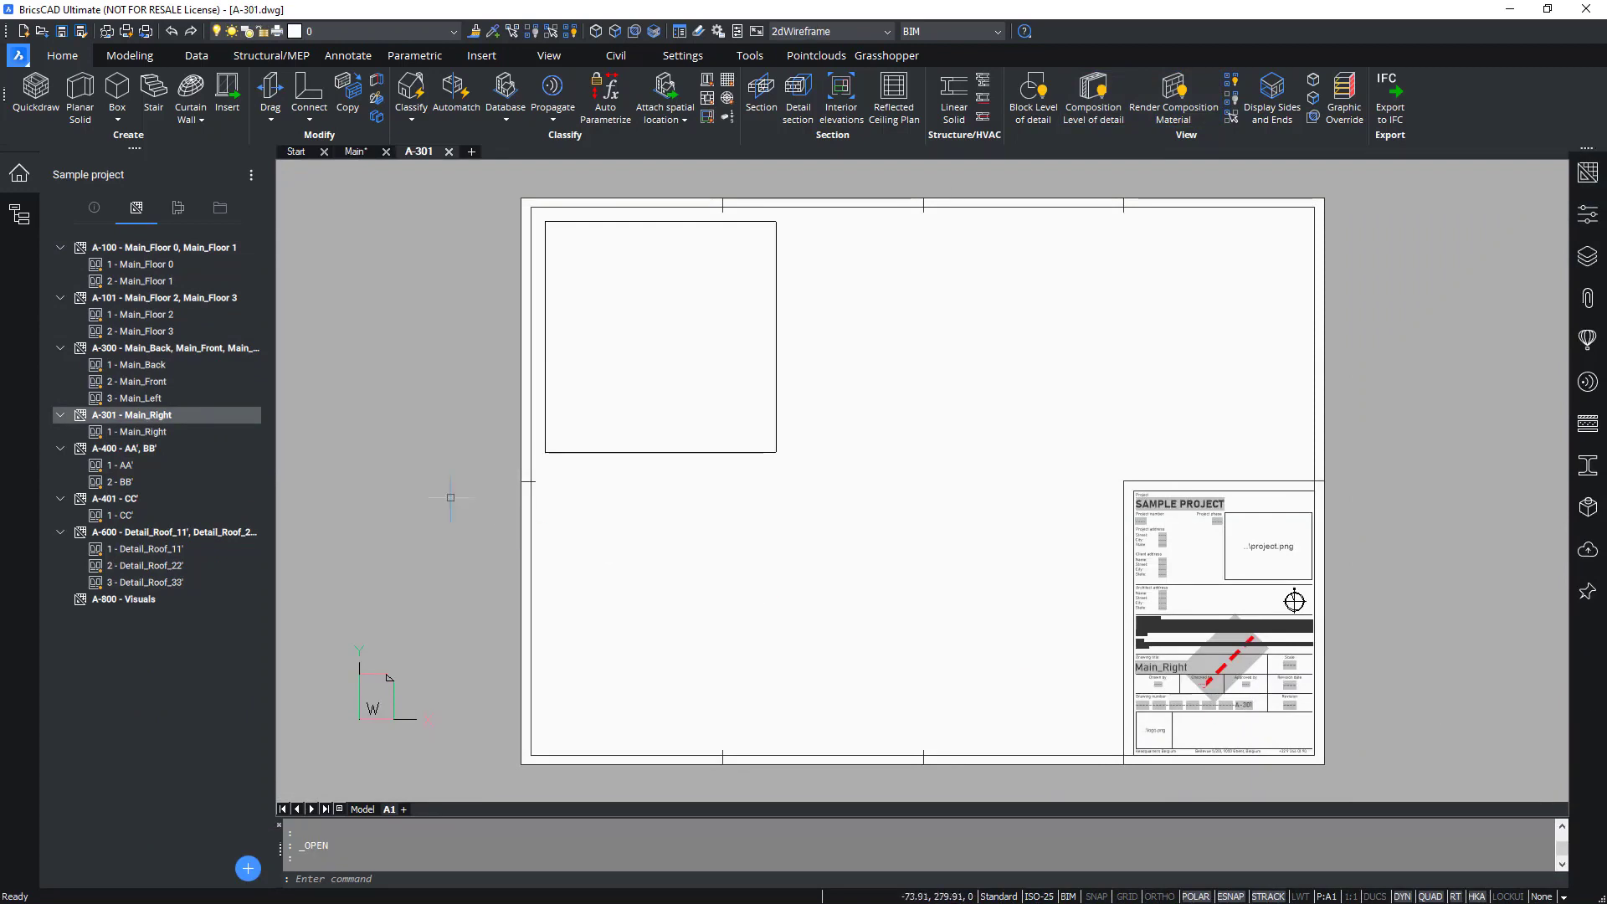
# - Generate the Doors (BIM).dxd schedule from the project files on the current sheet A-301
pyautogui.click(220, 208)
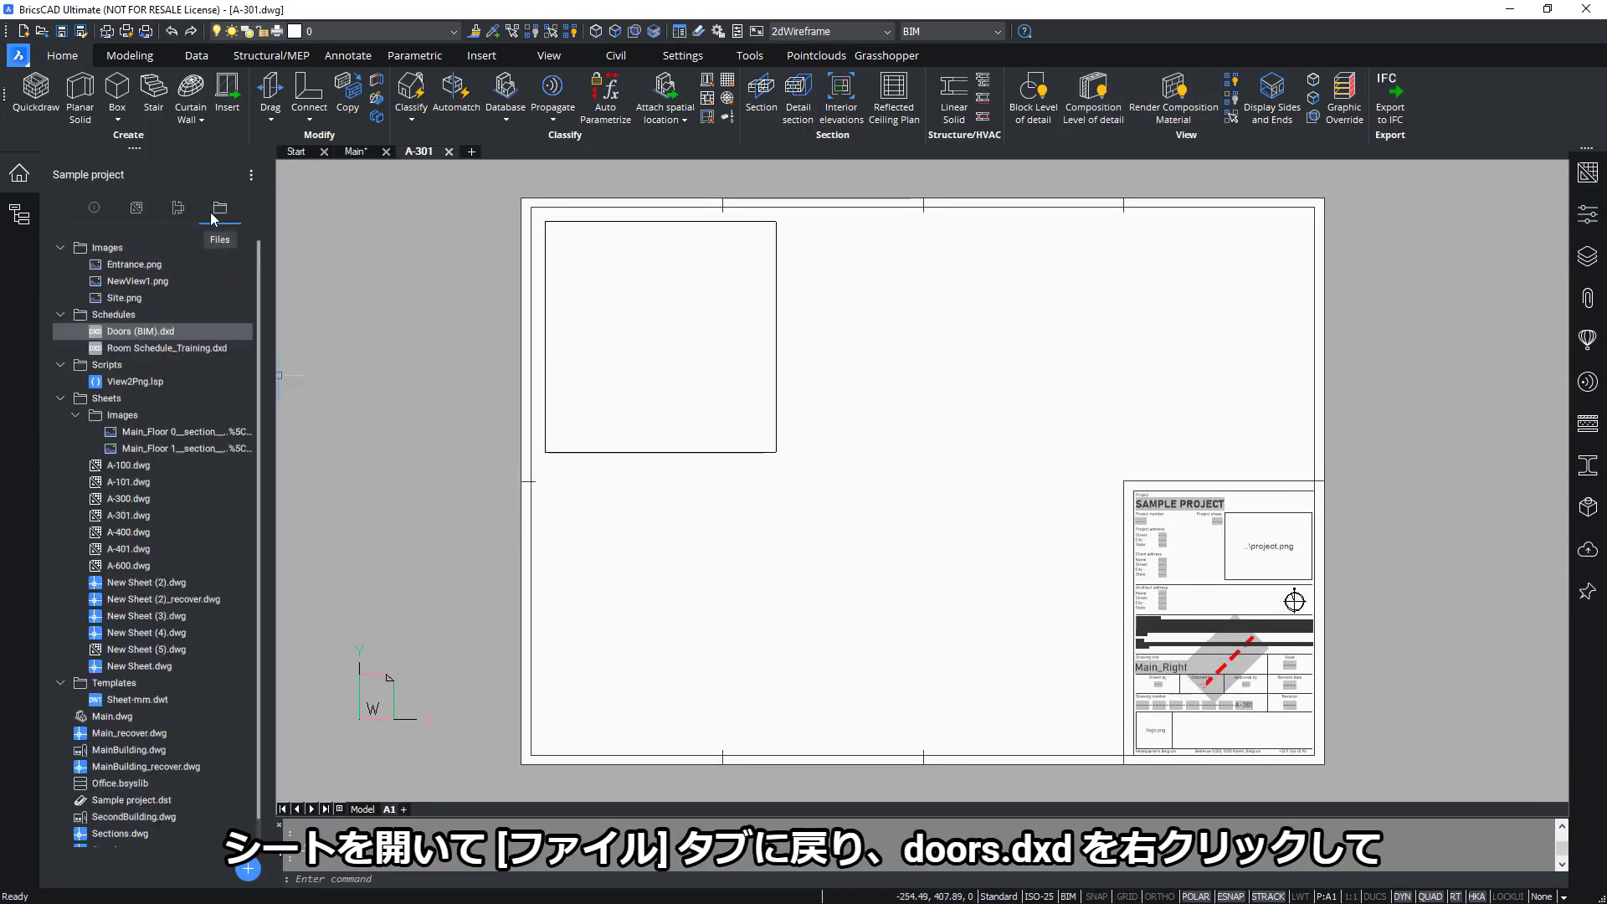
pyautogui.rightClick(154, 331)
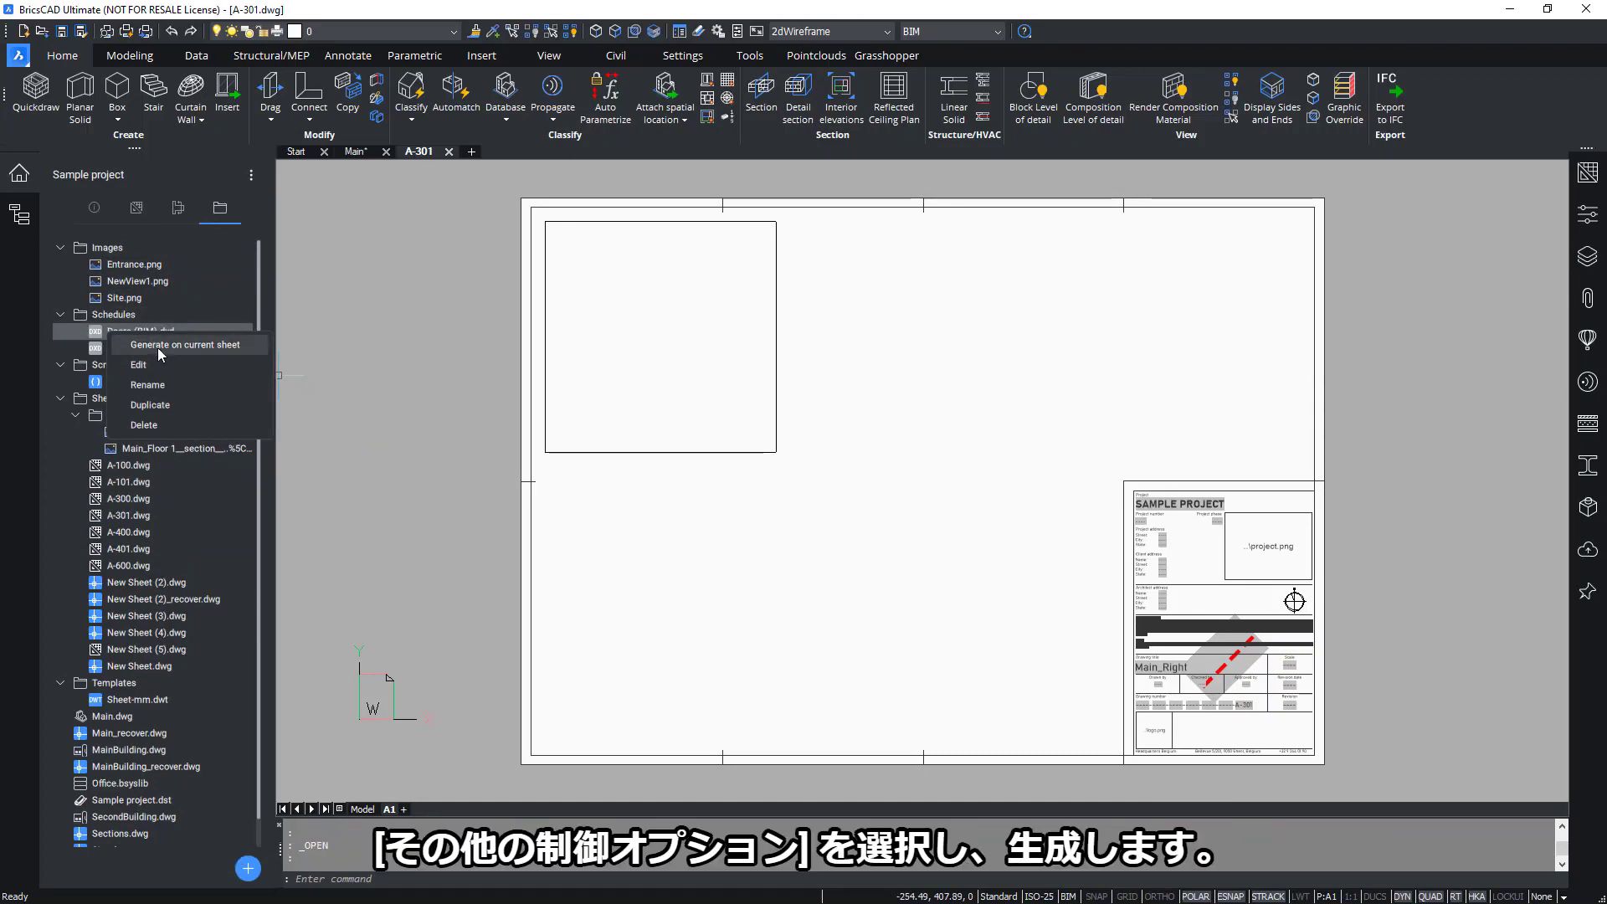
pyautogui.click(161, 355)
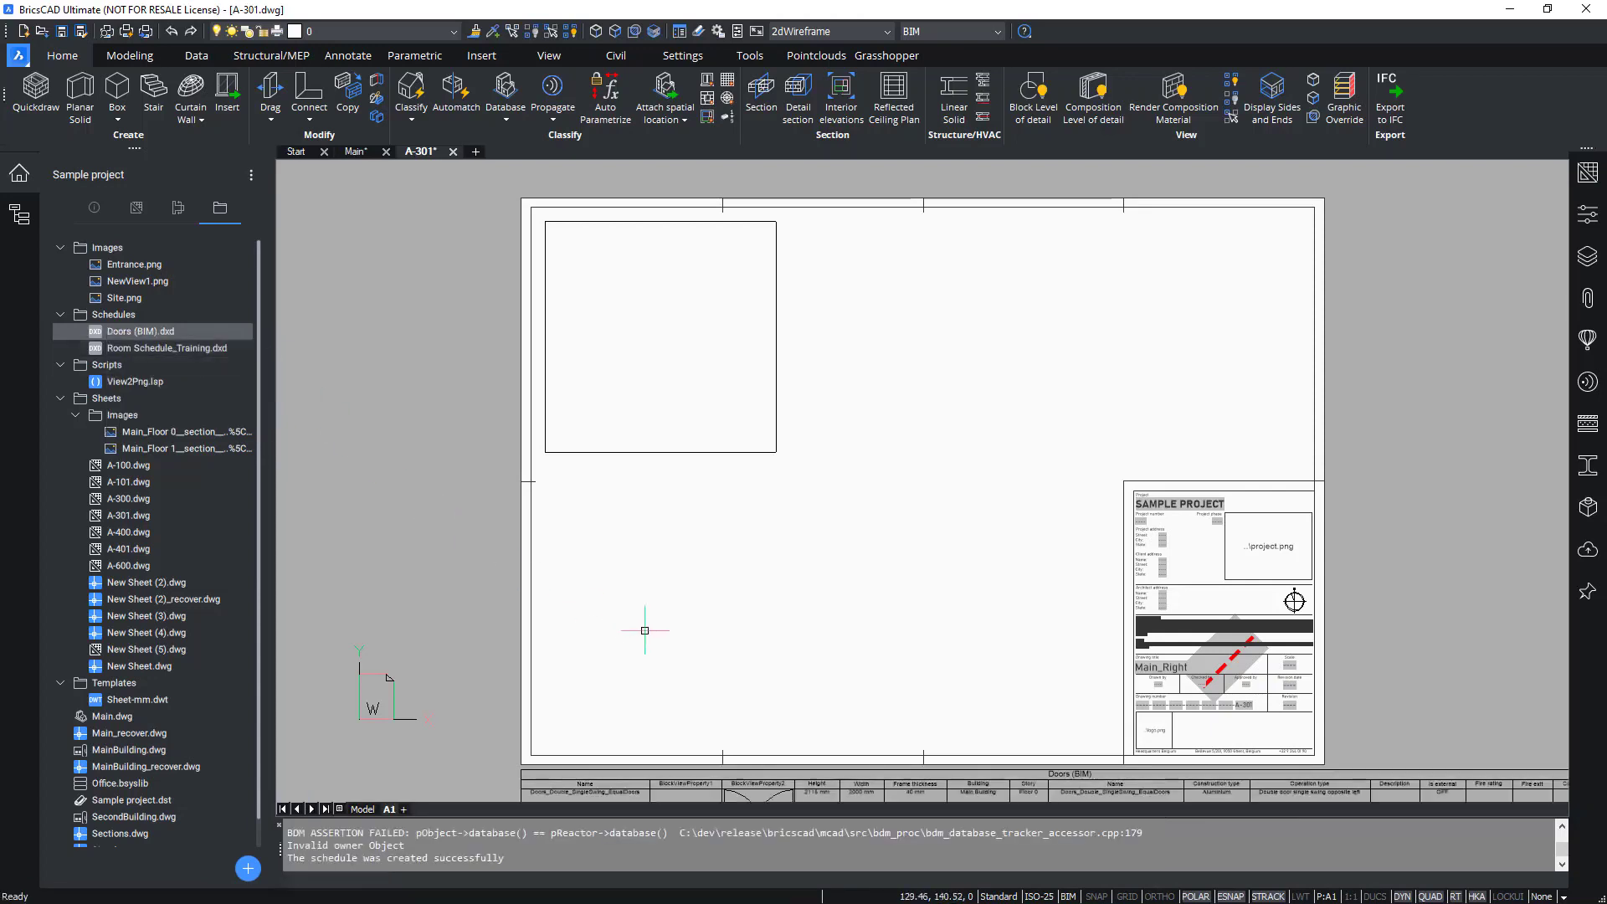
# - Examine the generated door schedule table below the sheet, including its rows, columns and block views
pyautogui.moveTo(914, 635); pyautogui.dragTo(746, 402, button='middle')
pyautogui.scroll(-2, 683, 324)
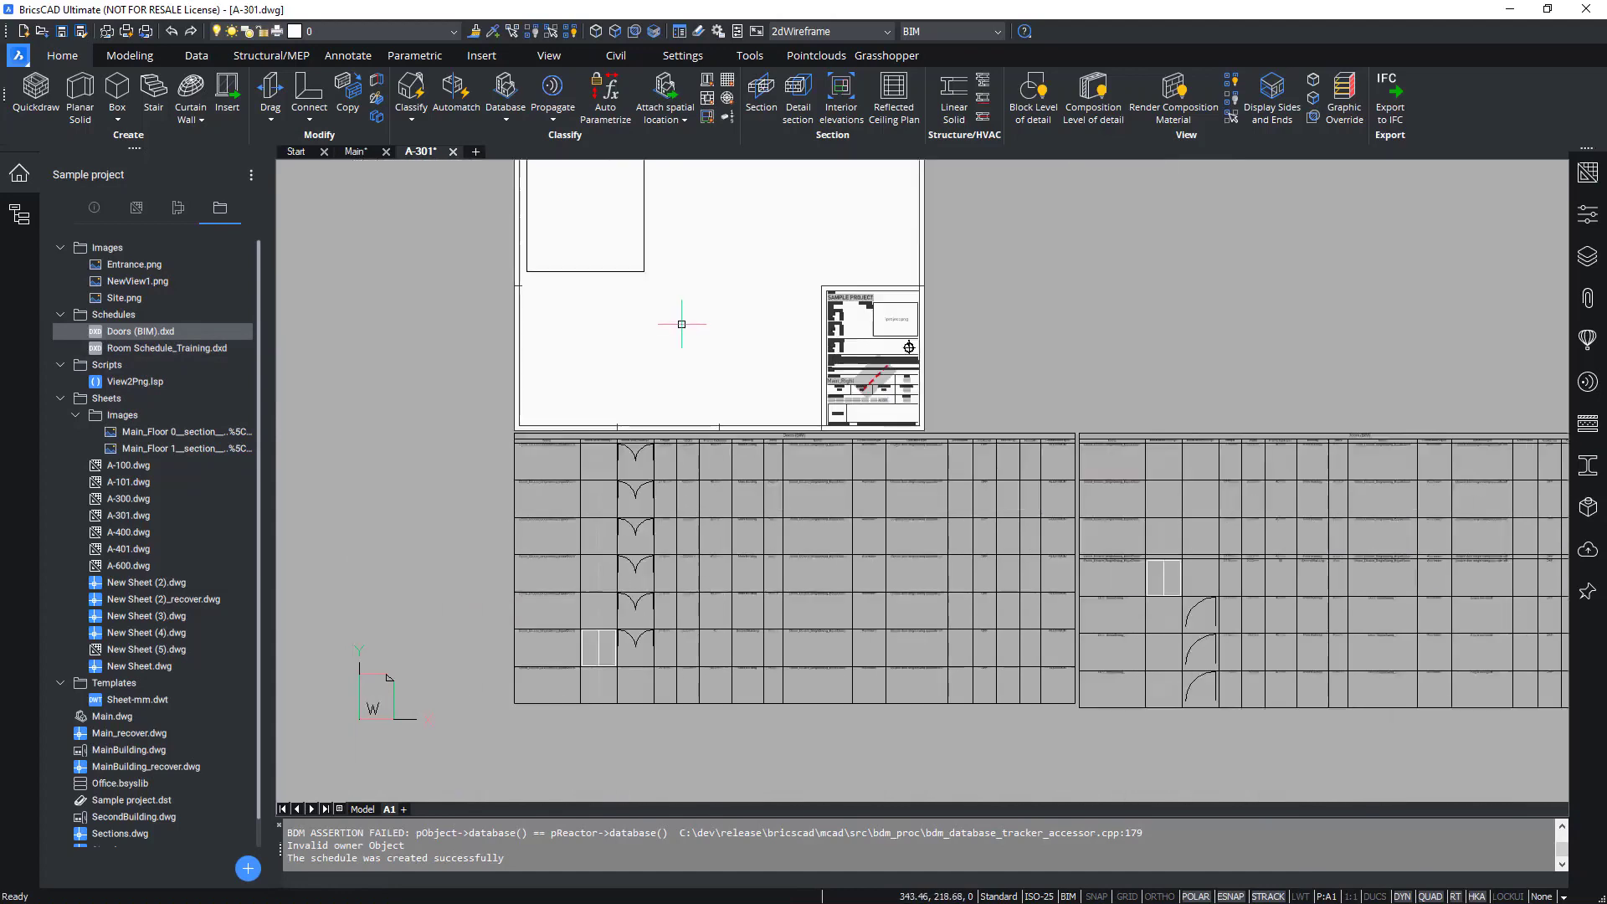
pyautogui.scroll(2, 591, 592)
pyautogui.click(592, 595)
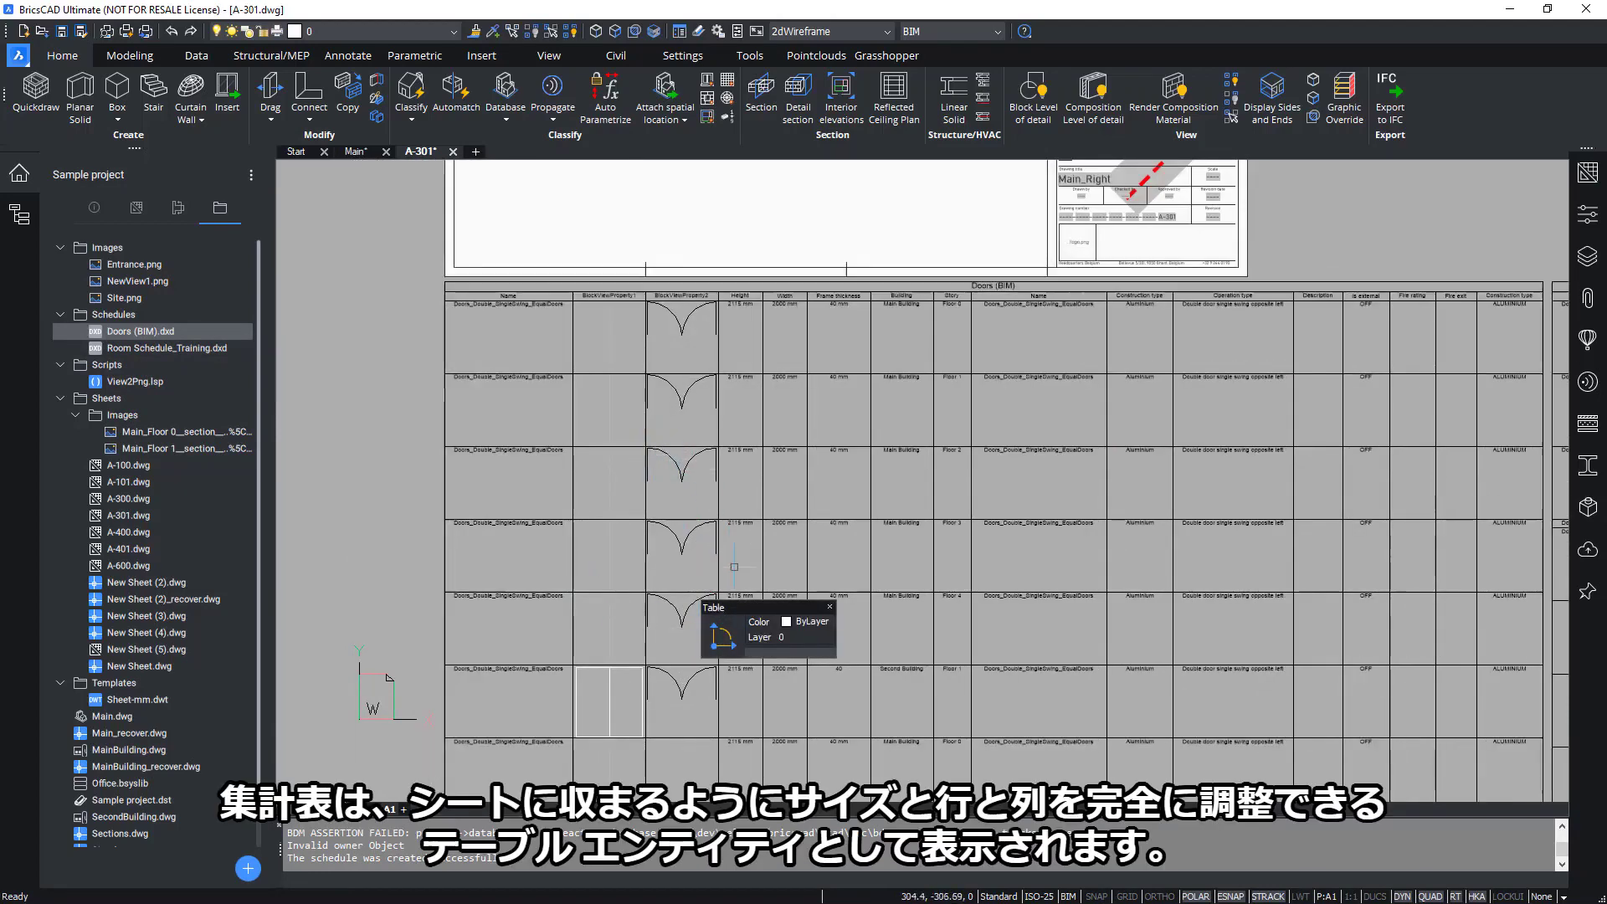
pyautogui.press('Escape')
pyautogui.press('Escape')
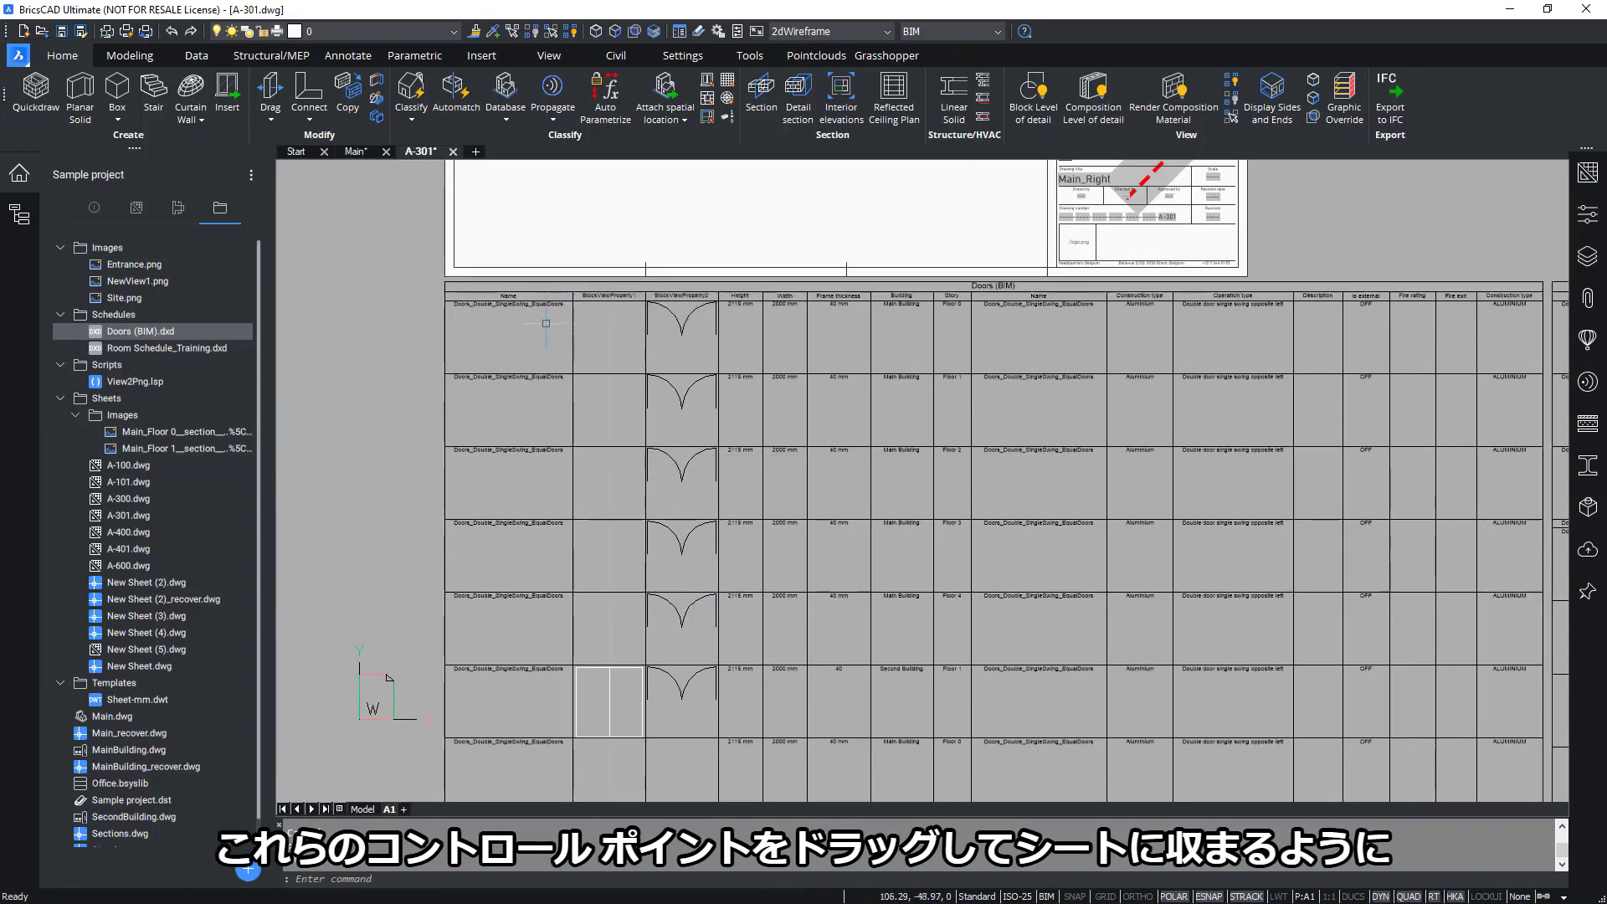
# - Inspect the door schedule table's column grips and its width, height and table break properties
pyautogui.click(573, 293)
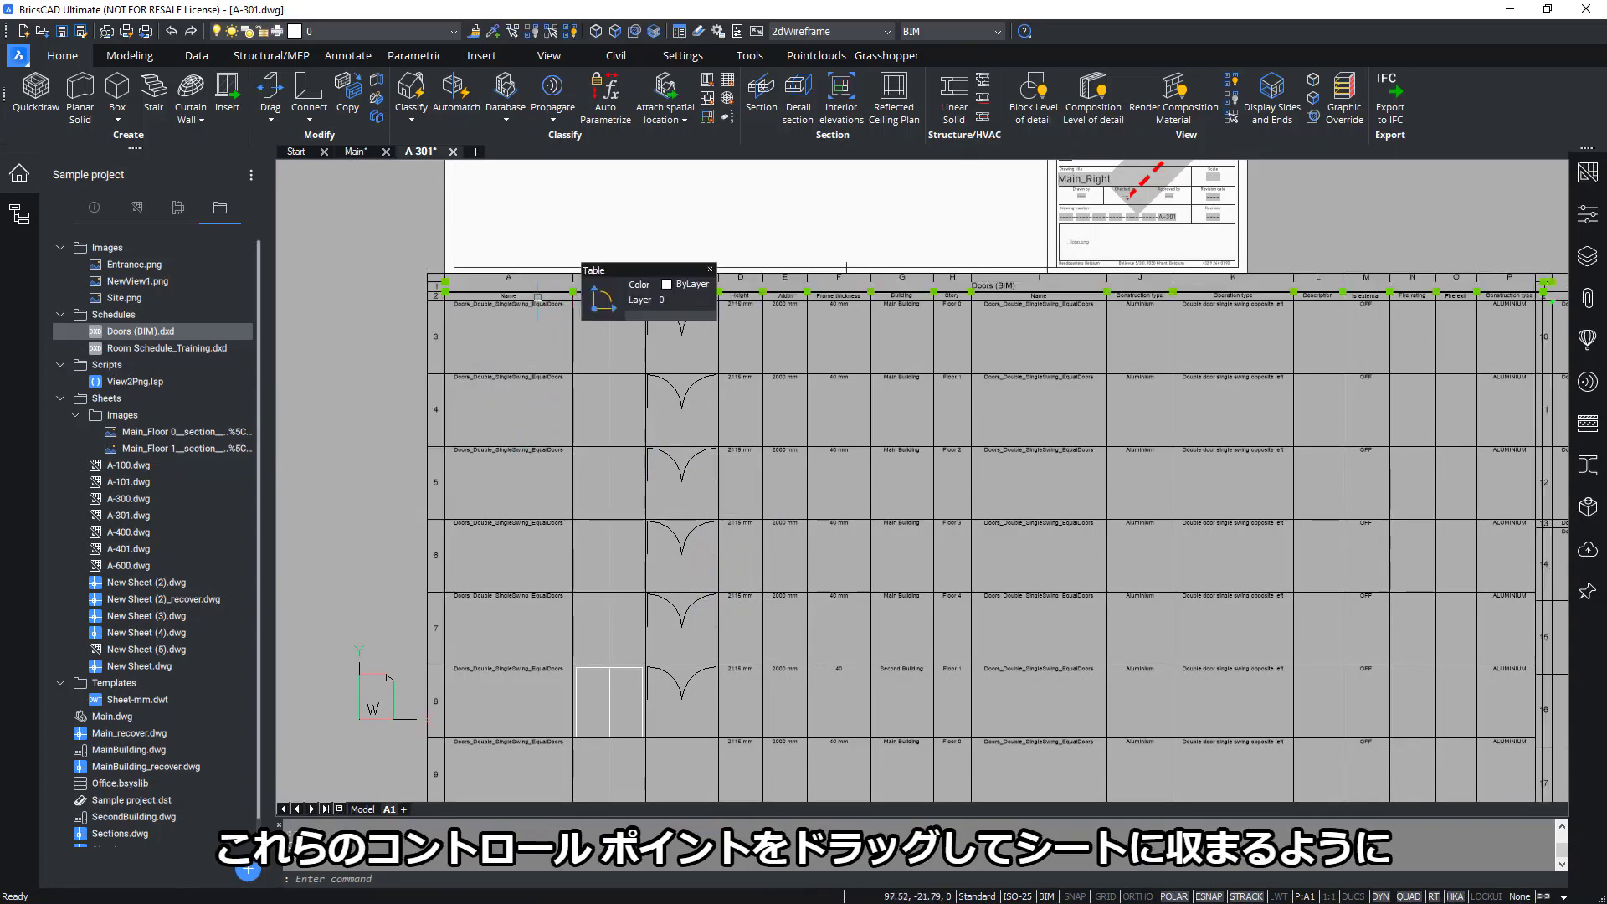
pyautogui.scroll(-2, 592, 385)
pyautogui.scroll(2, 1122, 338)
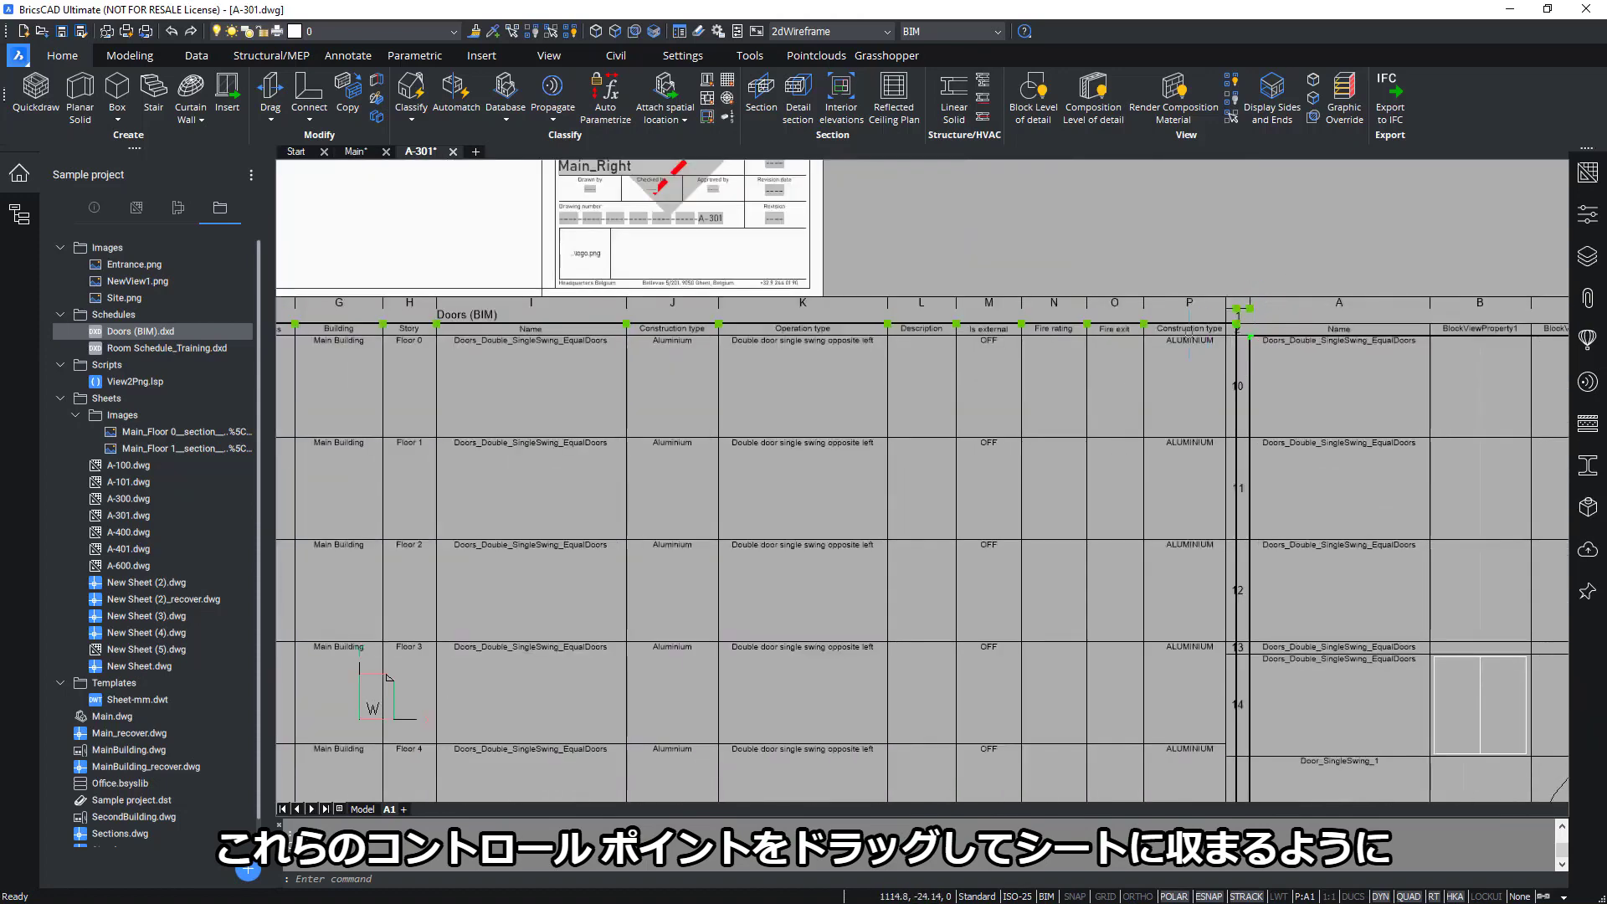
pyautogui.scroll(-2, 1088, 343)
pyautogui.scroll(2, 995, 359)
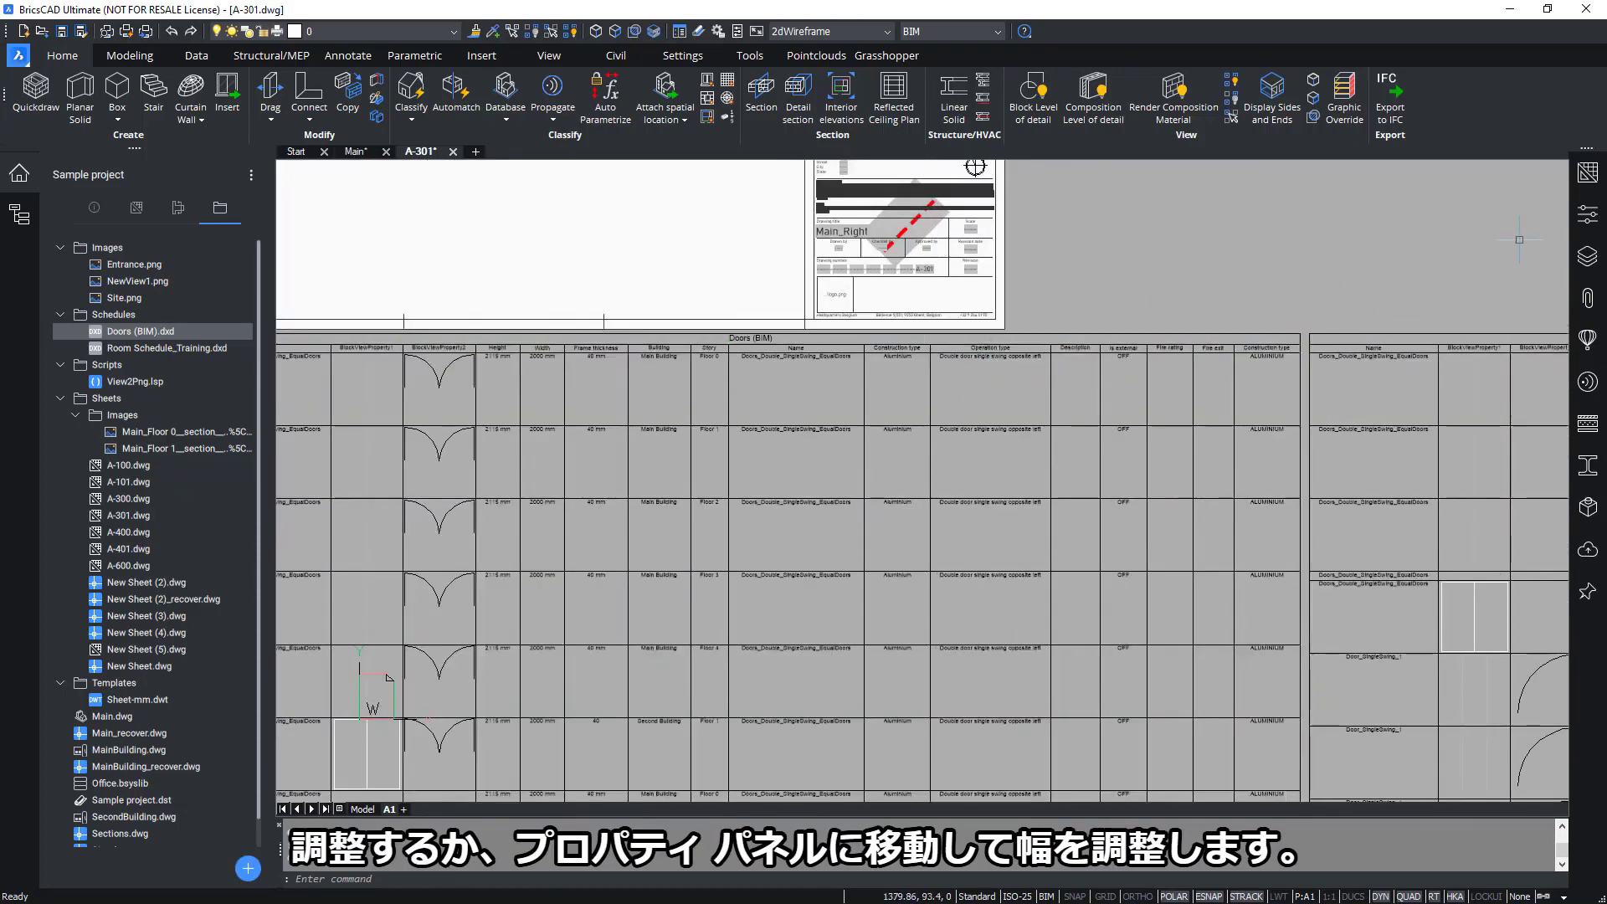
pyautogui.click(1588, 214)
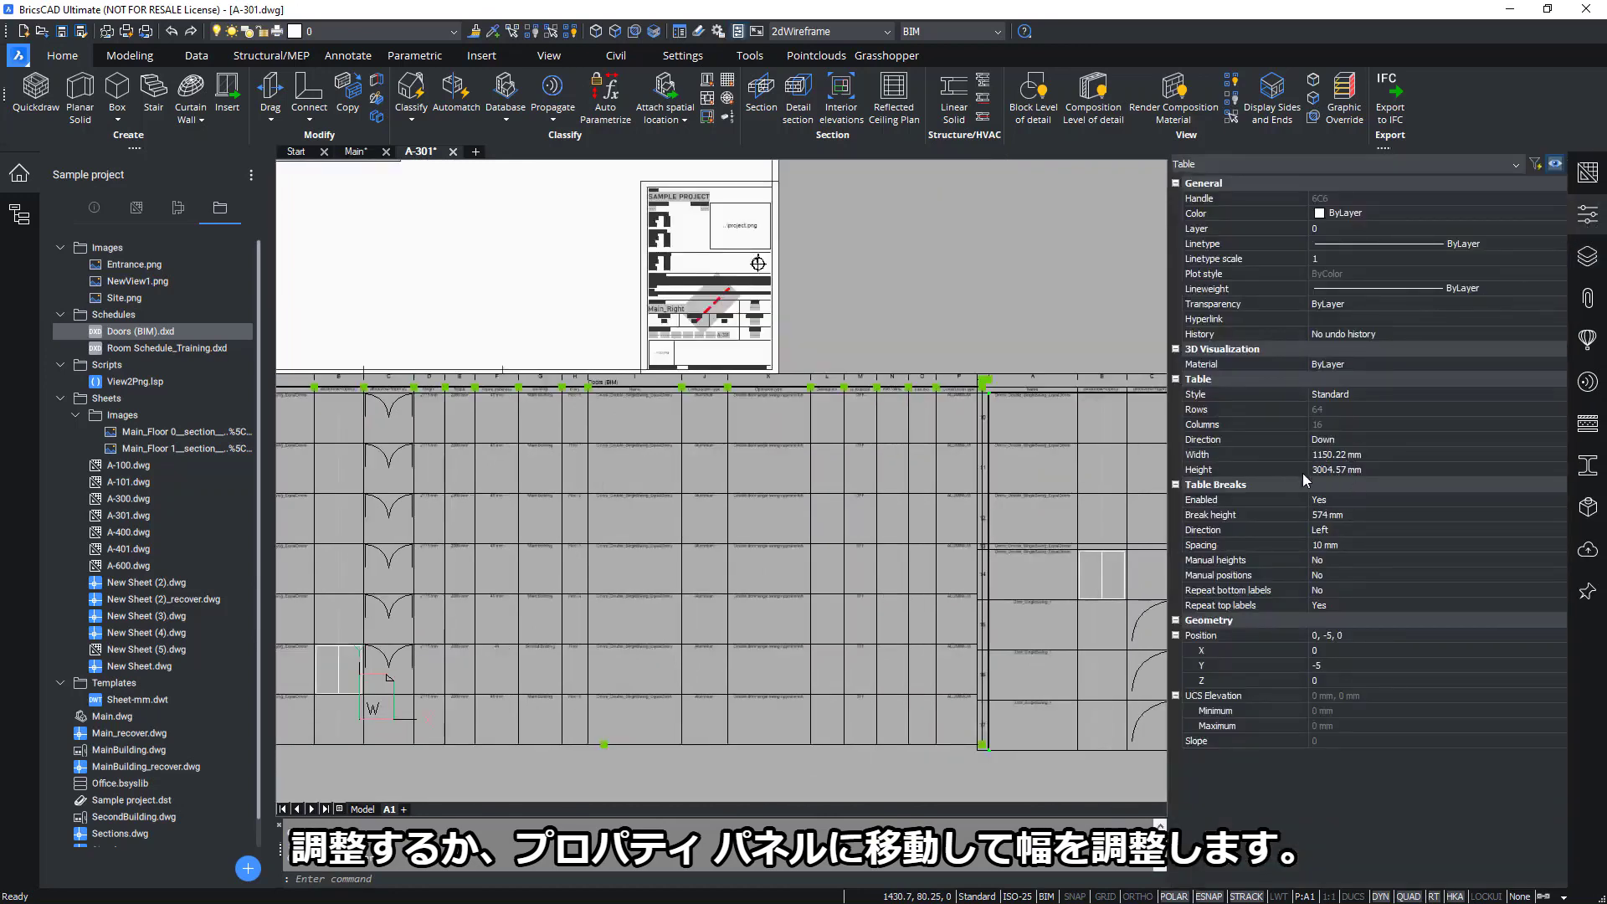
pyautogui.click(1588, 214)
pyautogui.scroll(-2, 1070, 469)
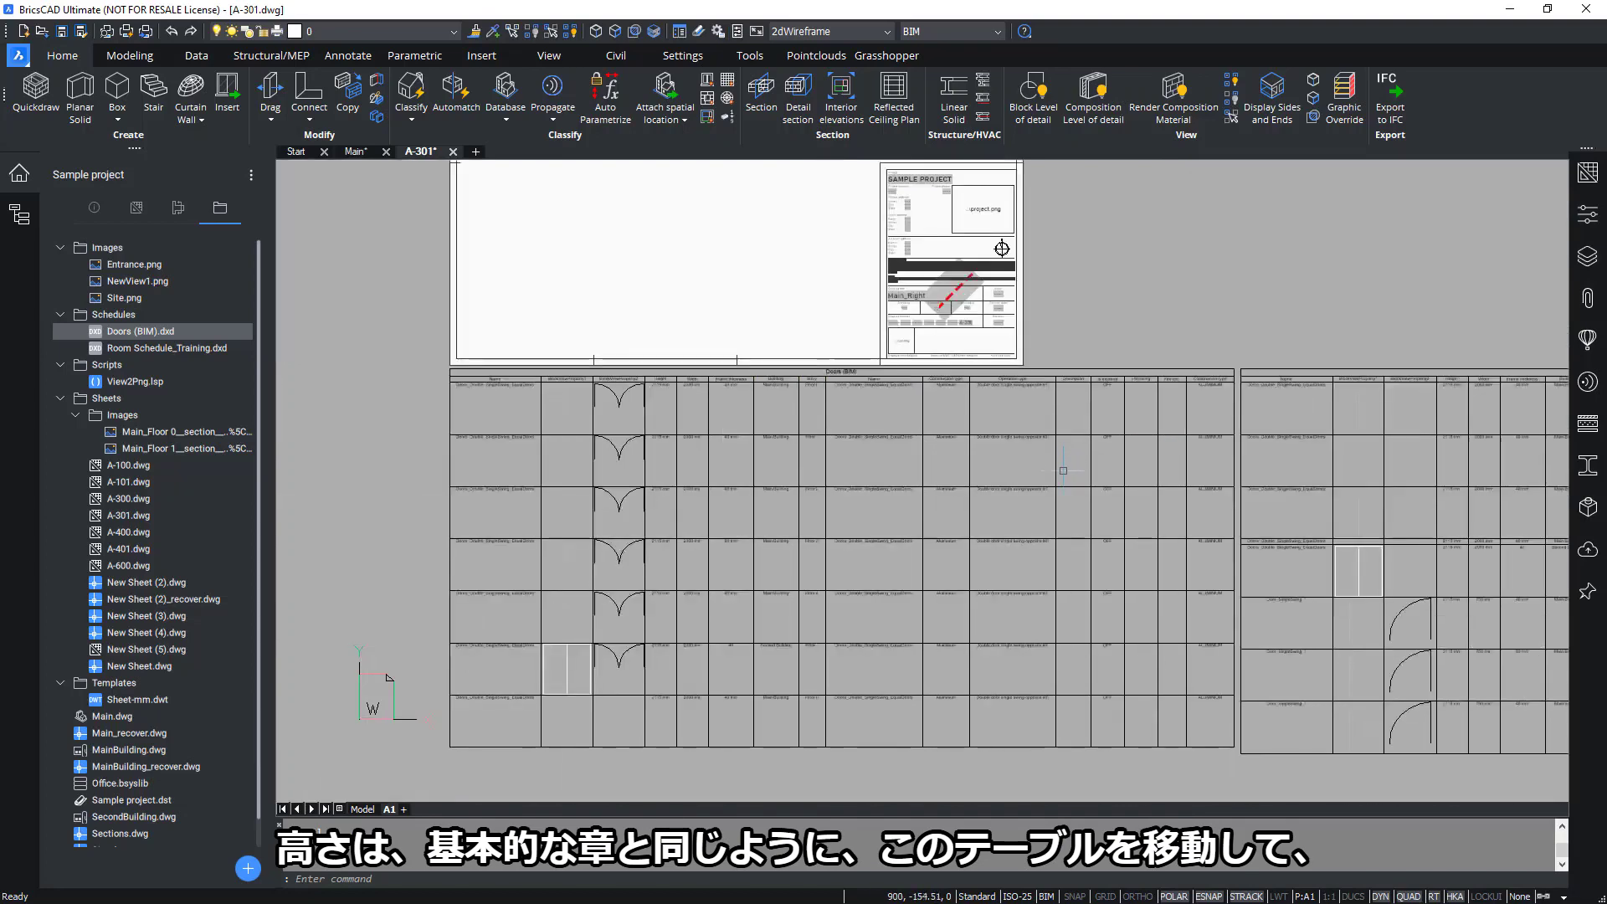
pyautogui.click(1177, 381)
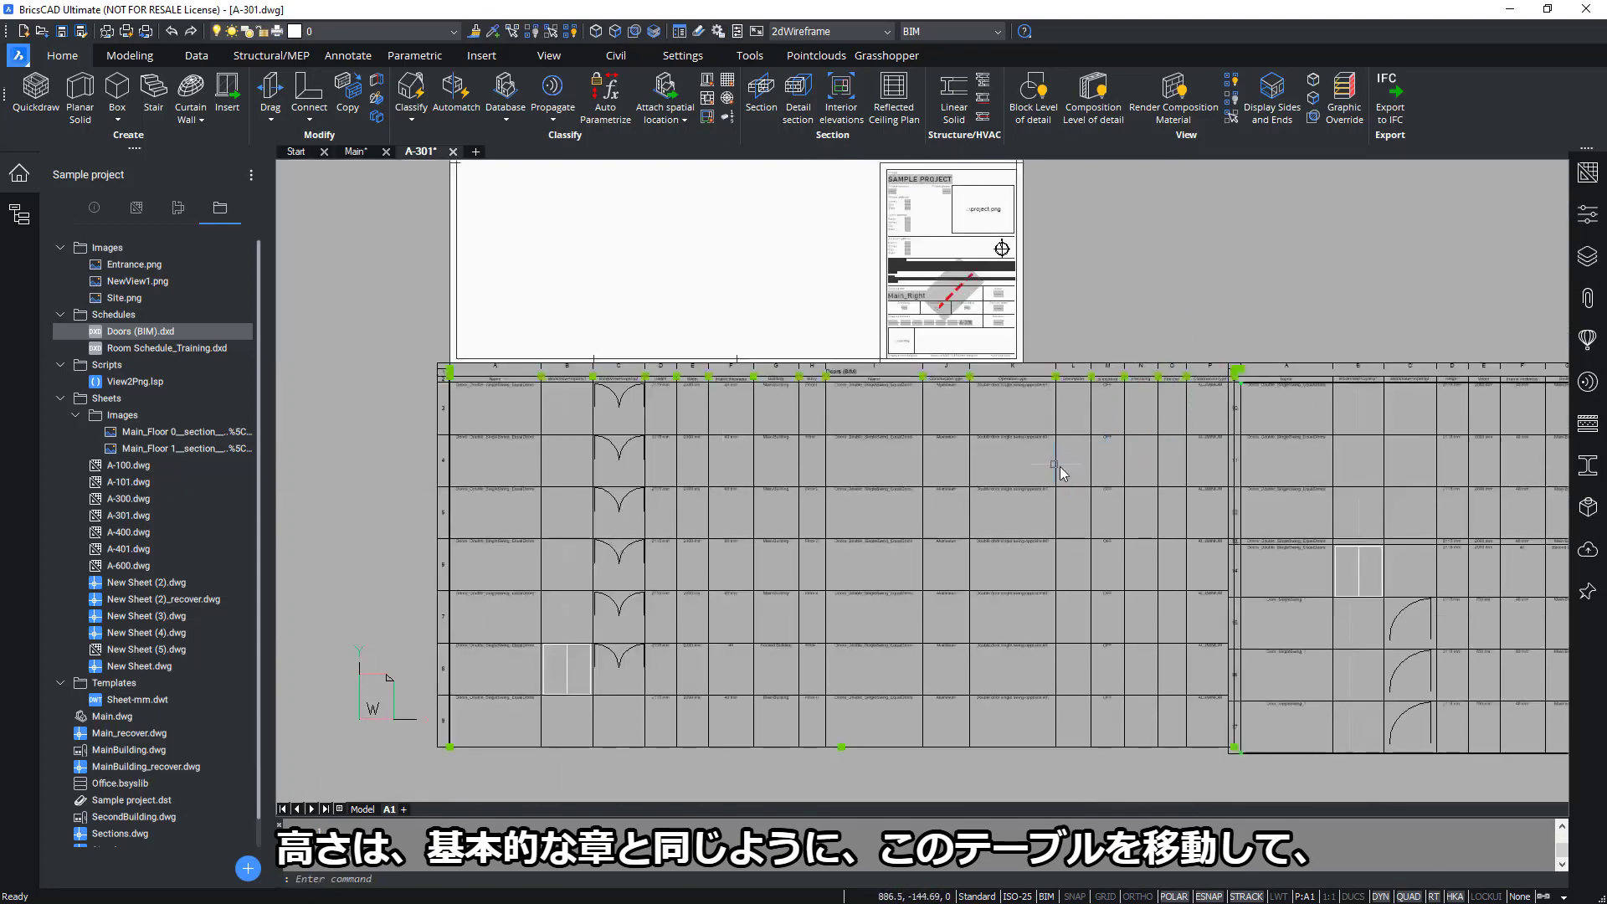
pyautogui.write('m')
pyautogui.press('Return')
pyautogui.click(1105, 508)
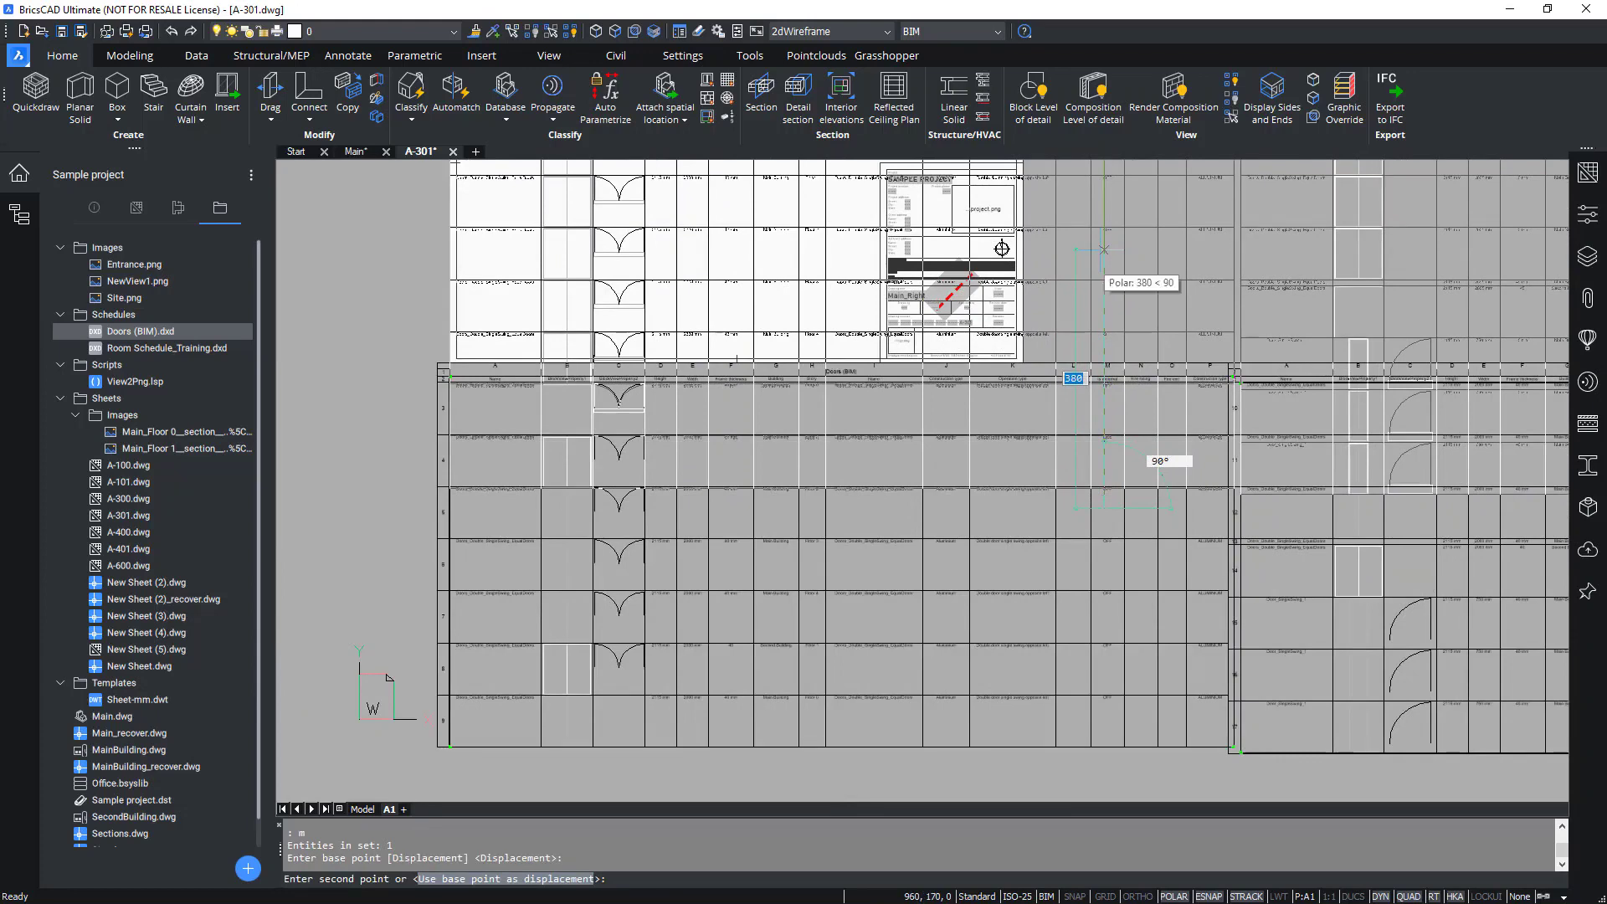
pyautogui.press('Escape')
pyautogui.press('Escape')
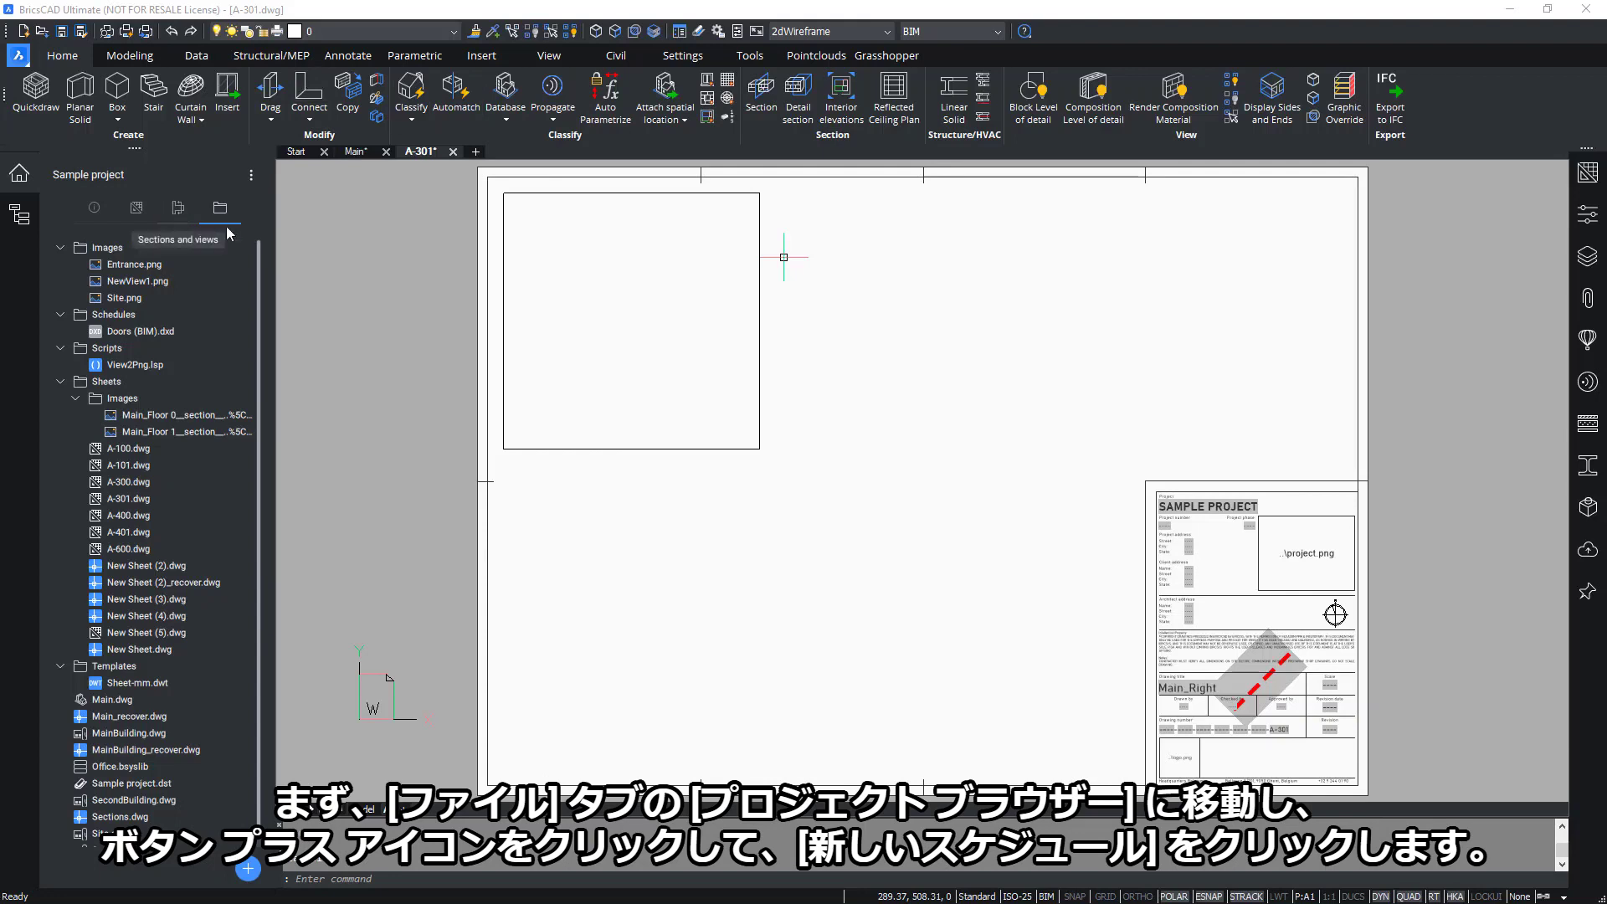
# - Create a new schedule named Room Schedule_Training, not based on an existing definition, and continue to the data source settings
pyautogui.click(248, 868)
pyautogui.click(220, 683)
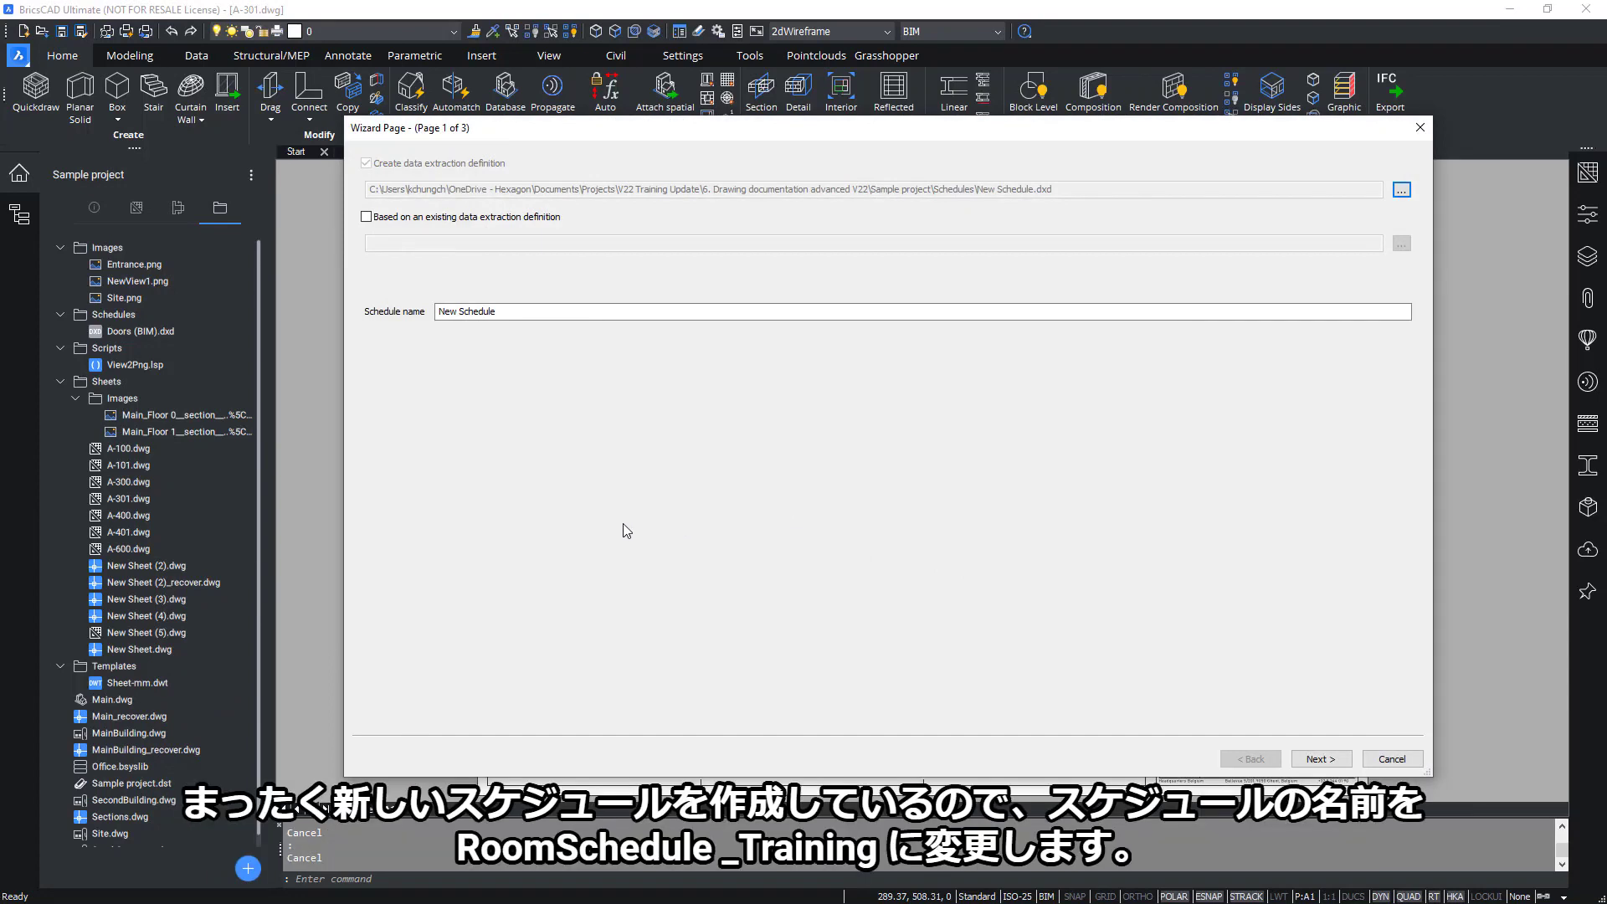
pyautogui.moveTo(502, 311); pyautogui.dragTo(356, 317)
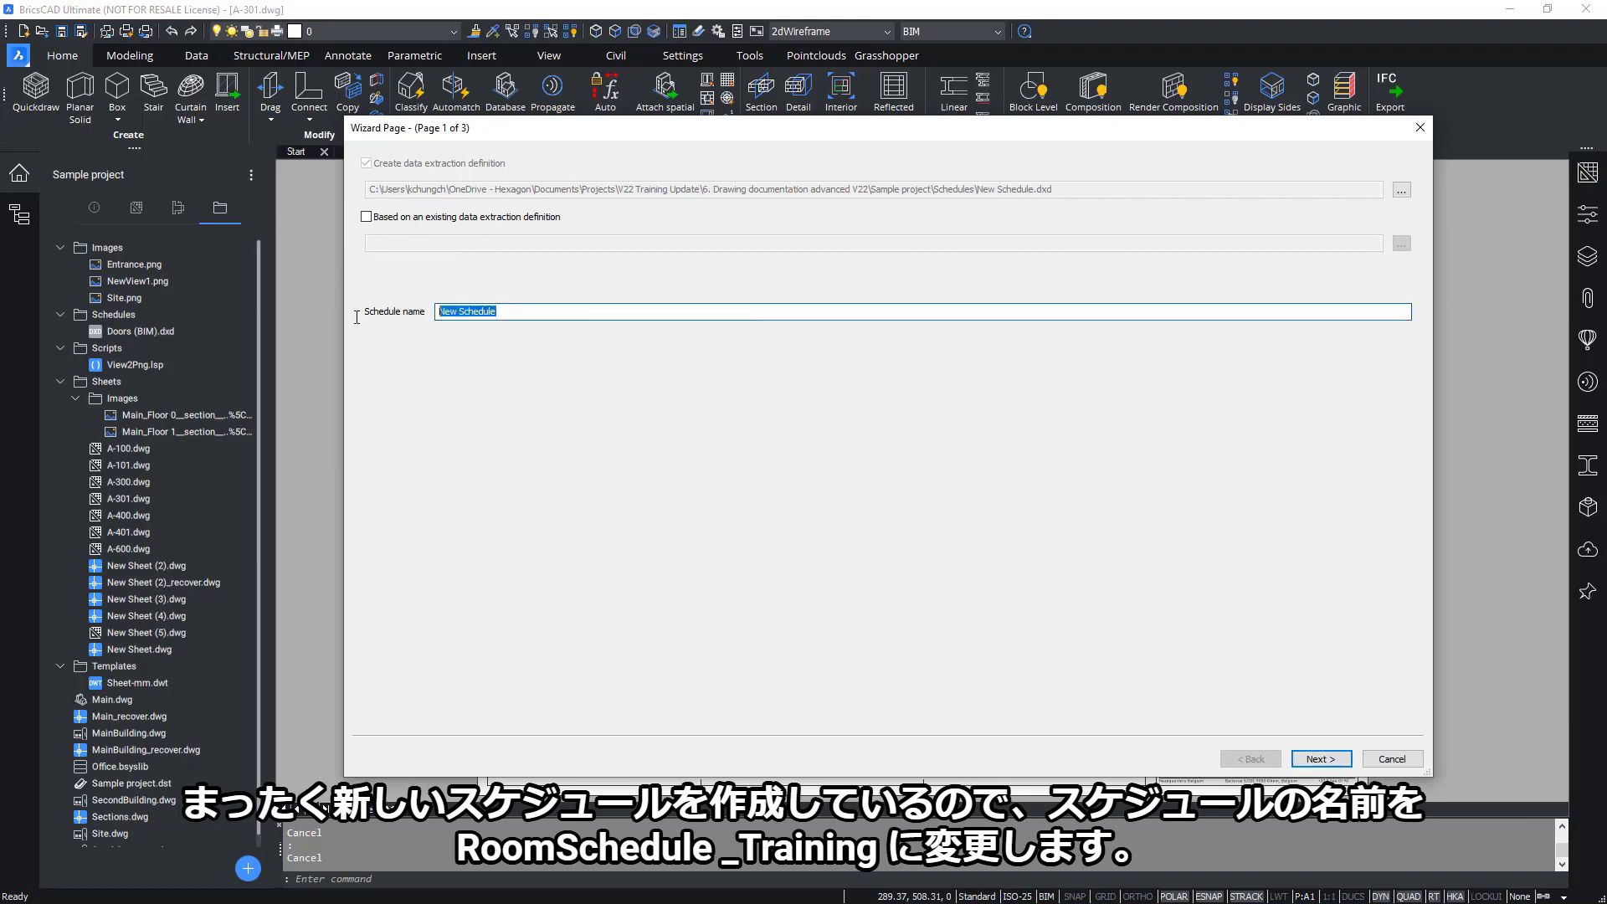
pyautogui.write('Room Schedule _Training')
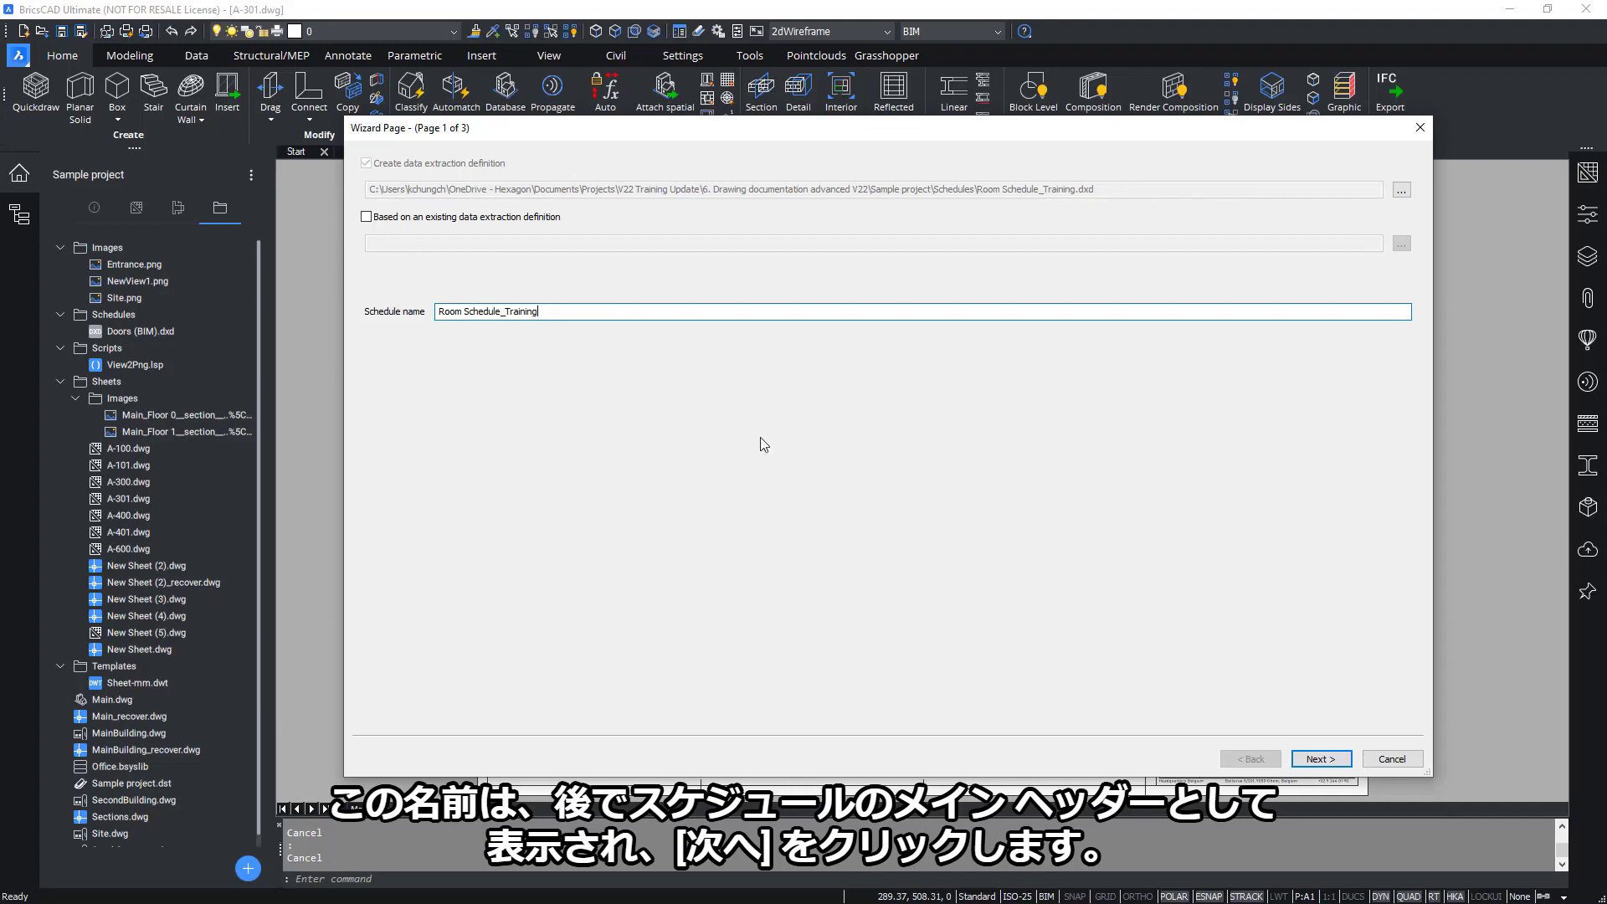
pyautogui.click(1335, 758)
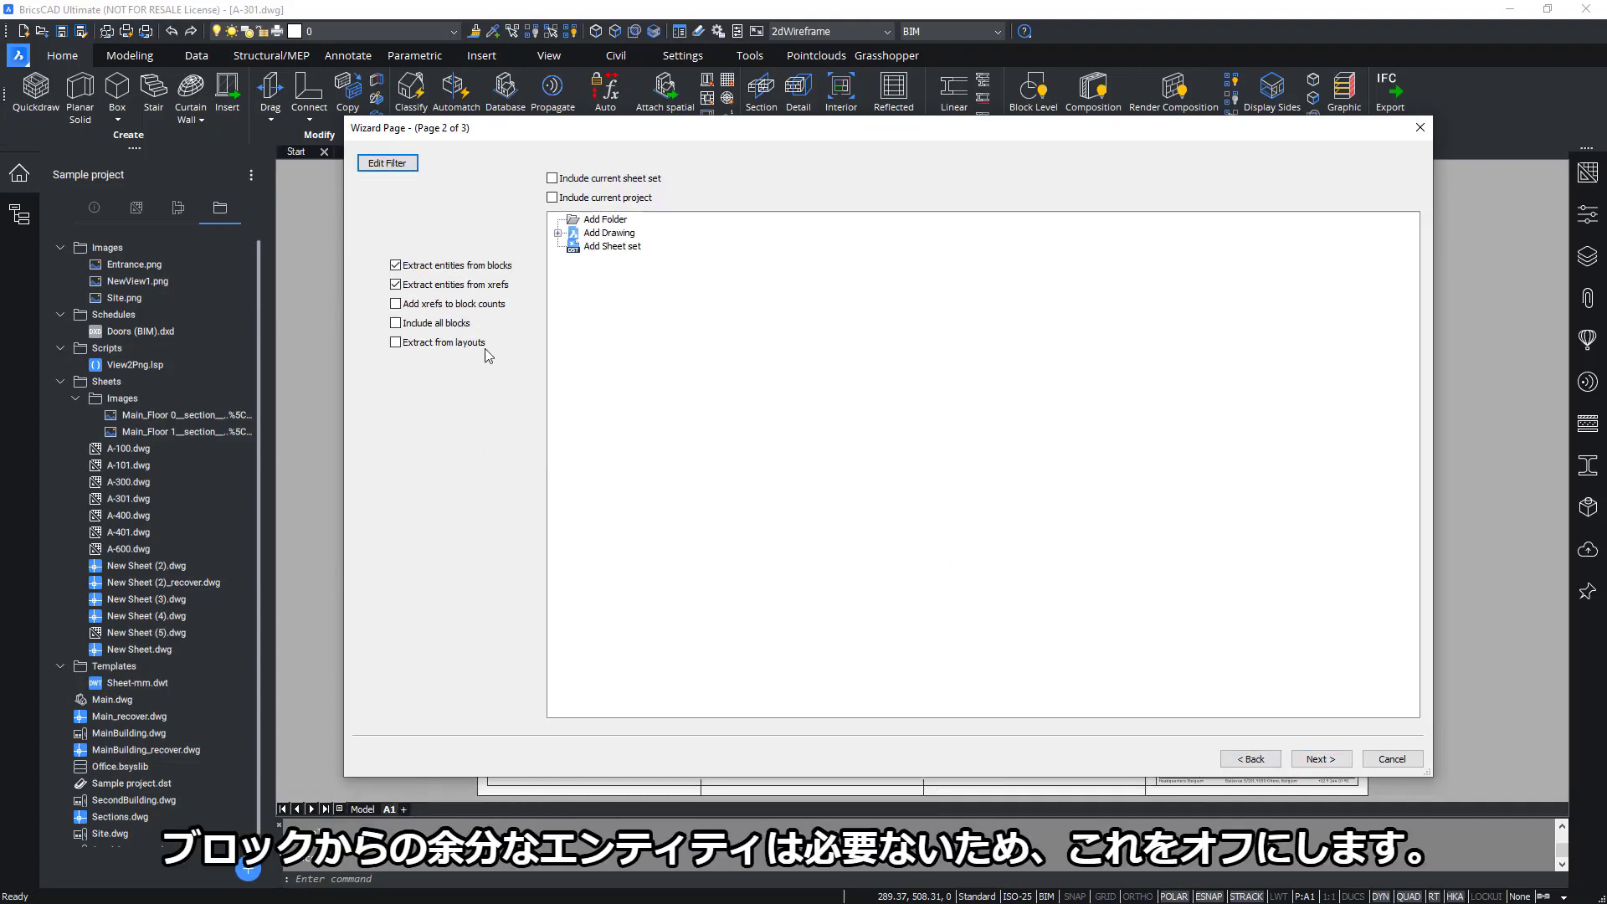
# - Turn off extraction of entities from blocks and include the current project in the room schedule's data extraction
pyautogui.click(468, 267)
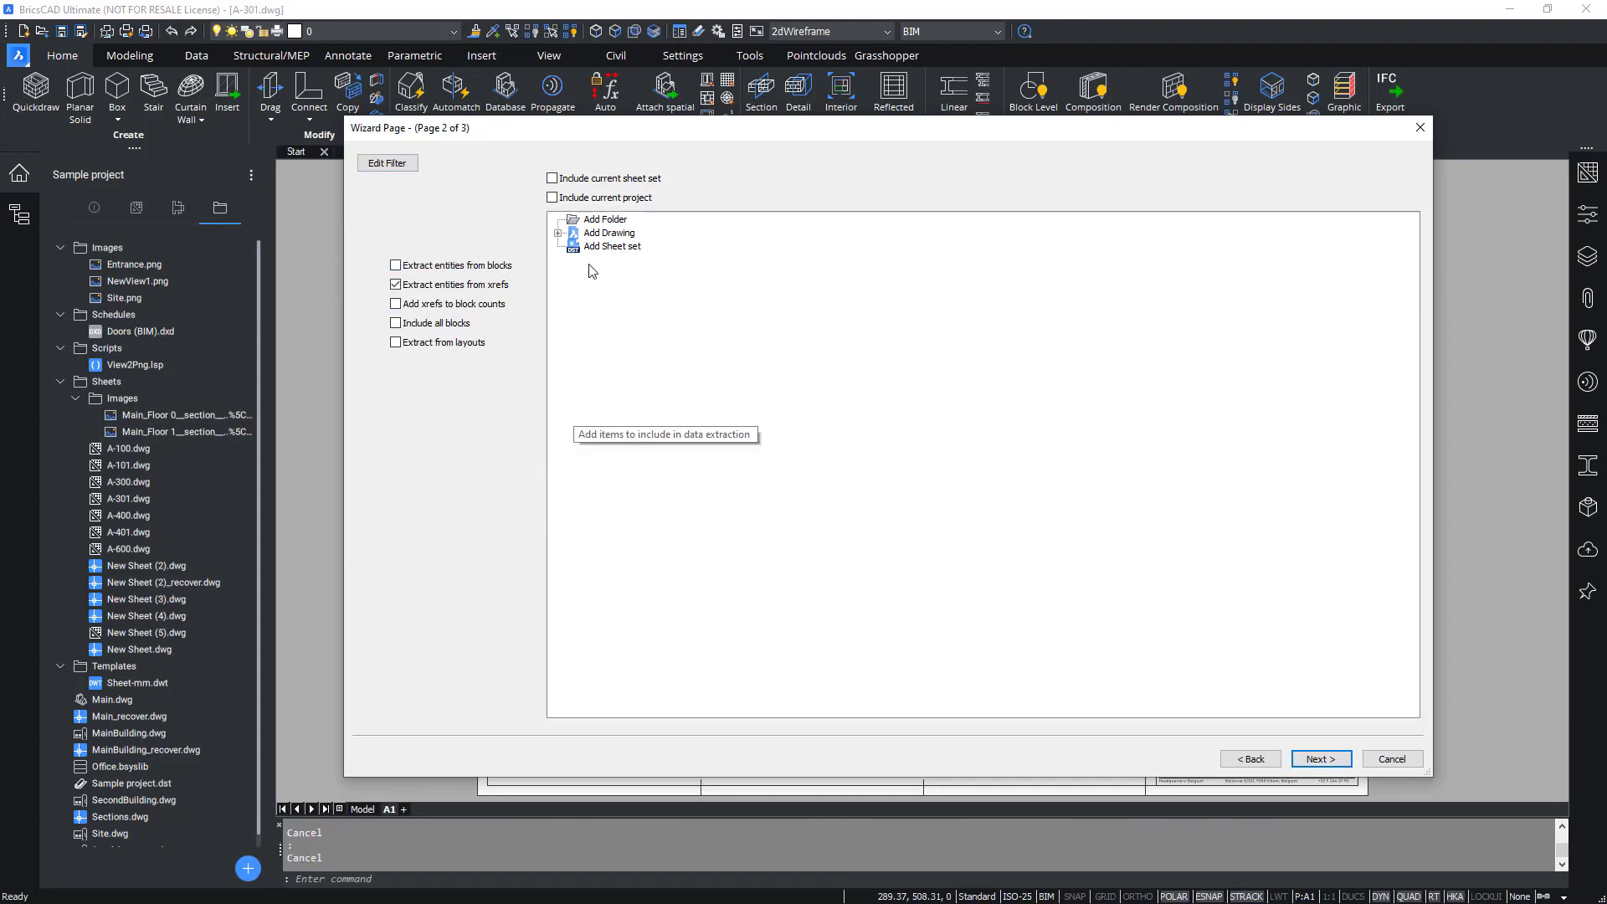
pyautogui.click(583, 199)
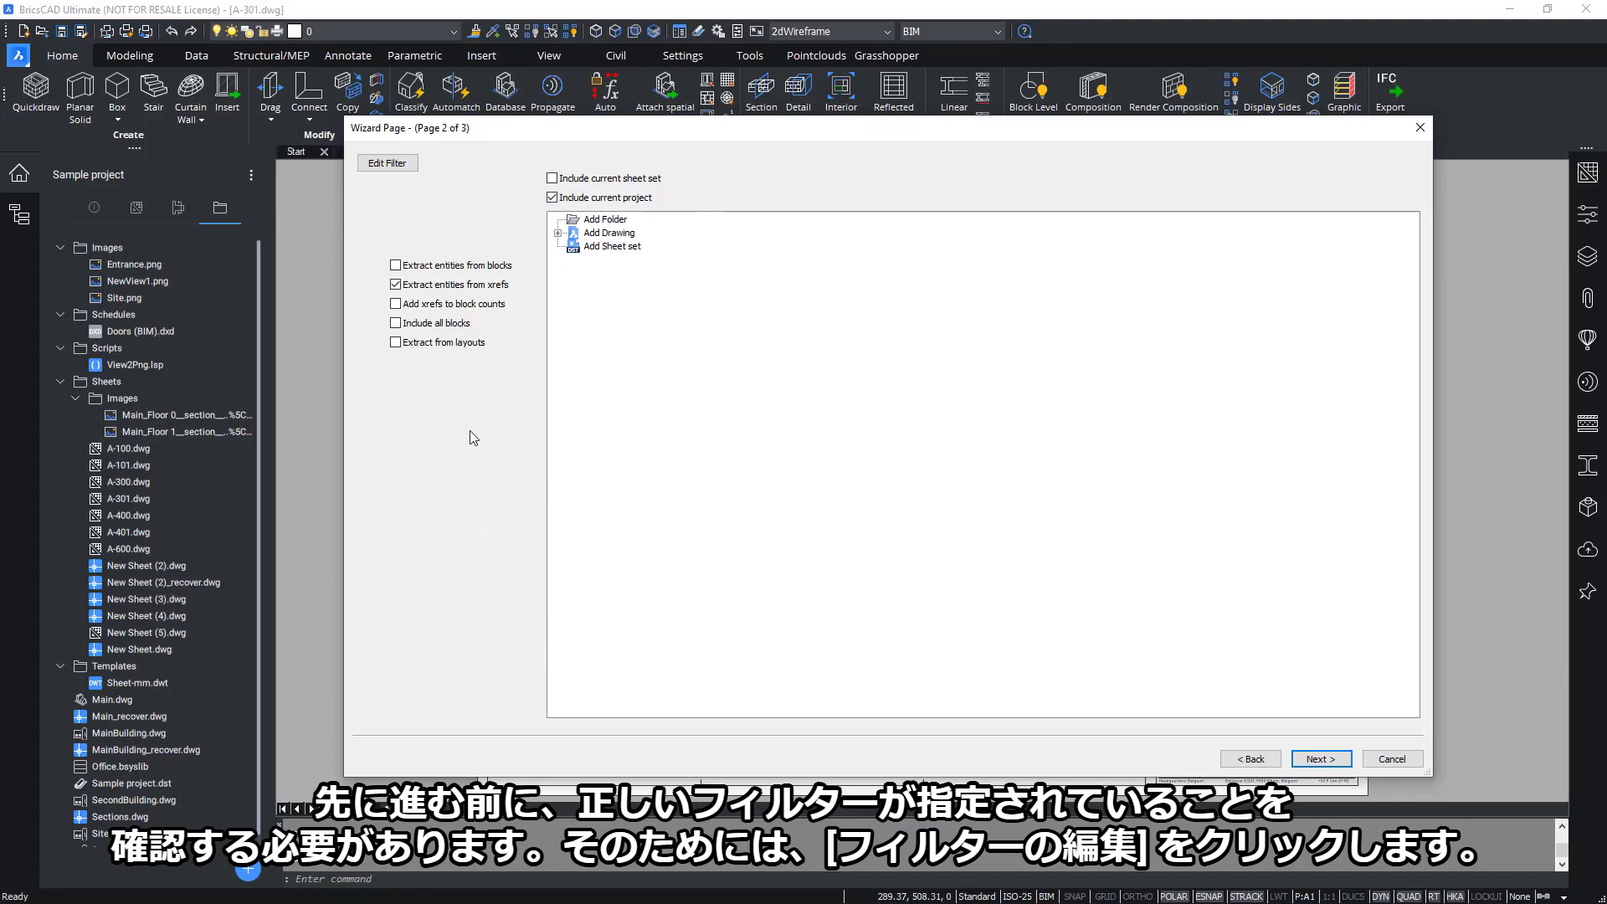
# - Set the room schedule's extraction filter to Type==BIM_SPACE and continue to the property selection
pyautogui.click(387, 163)
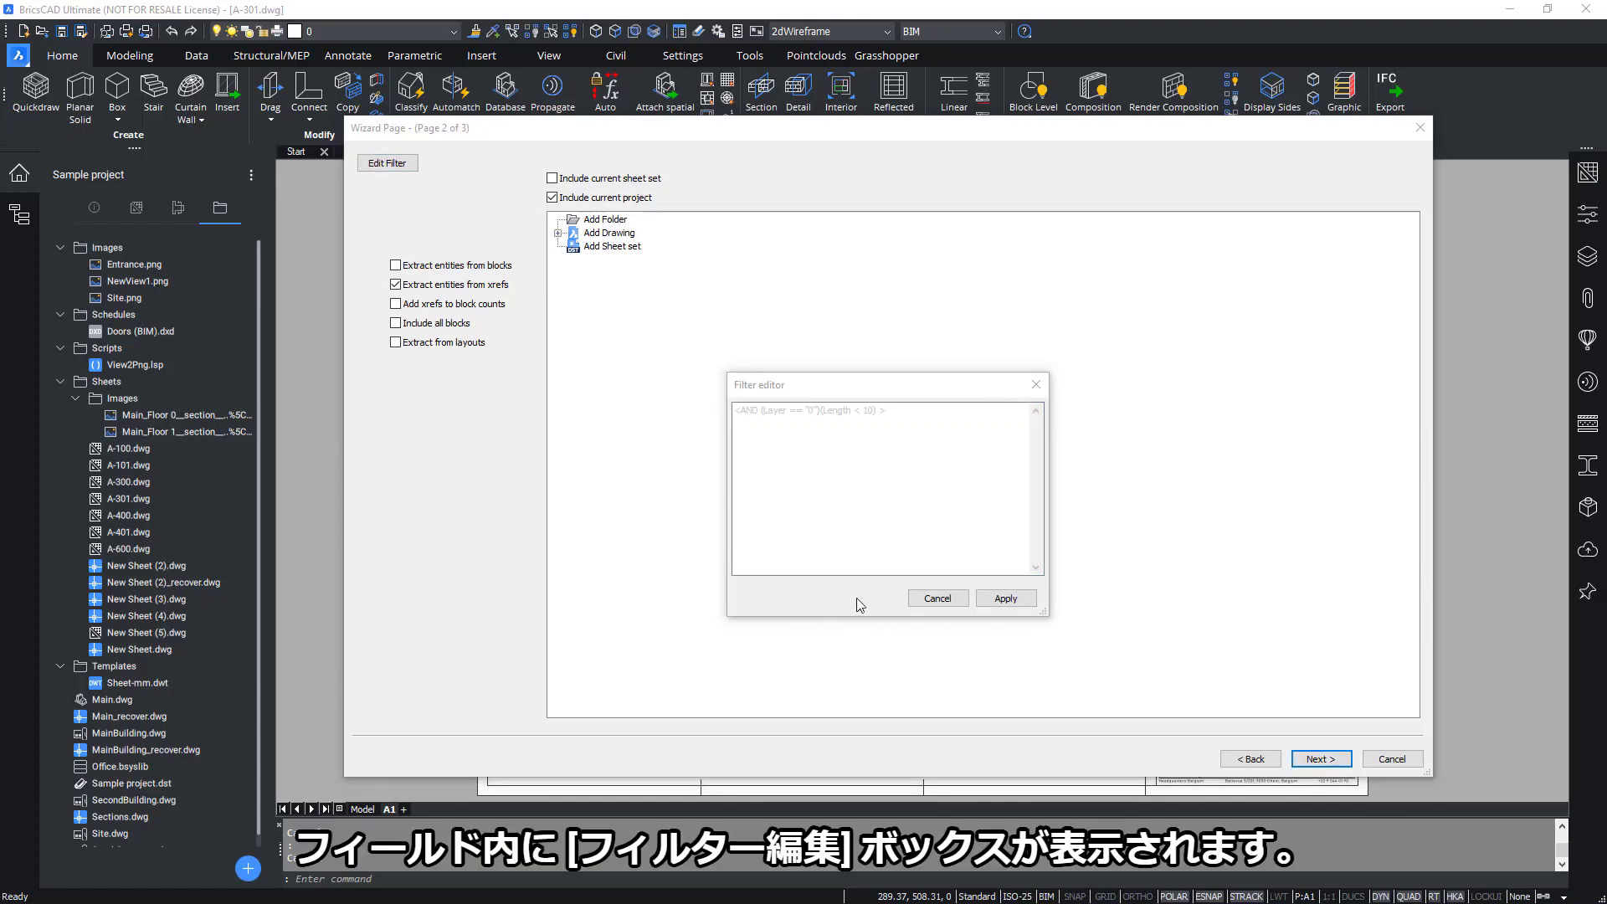
pyautogui.click(846, 548)
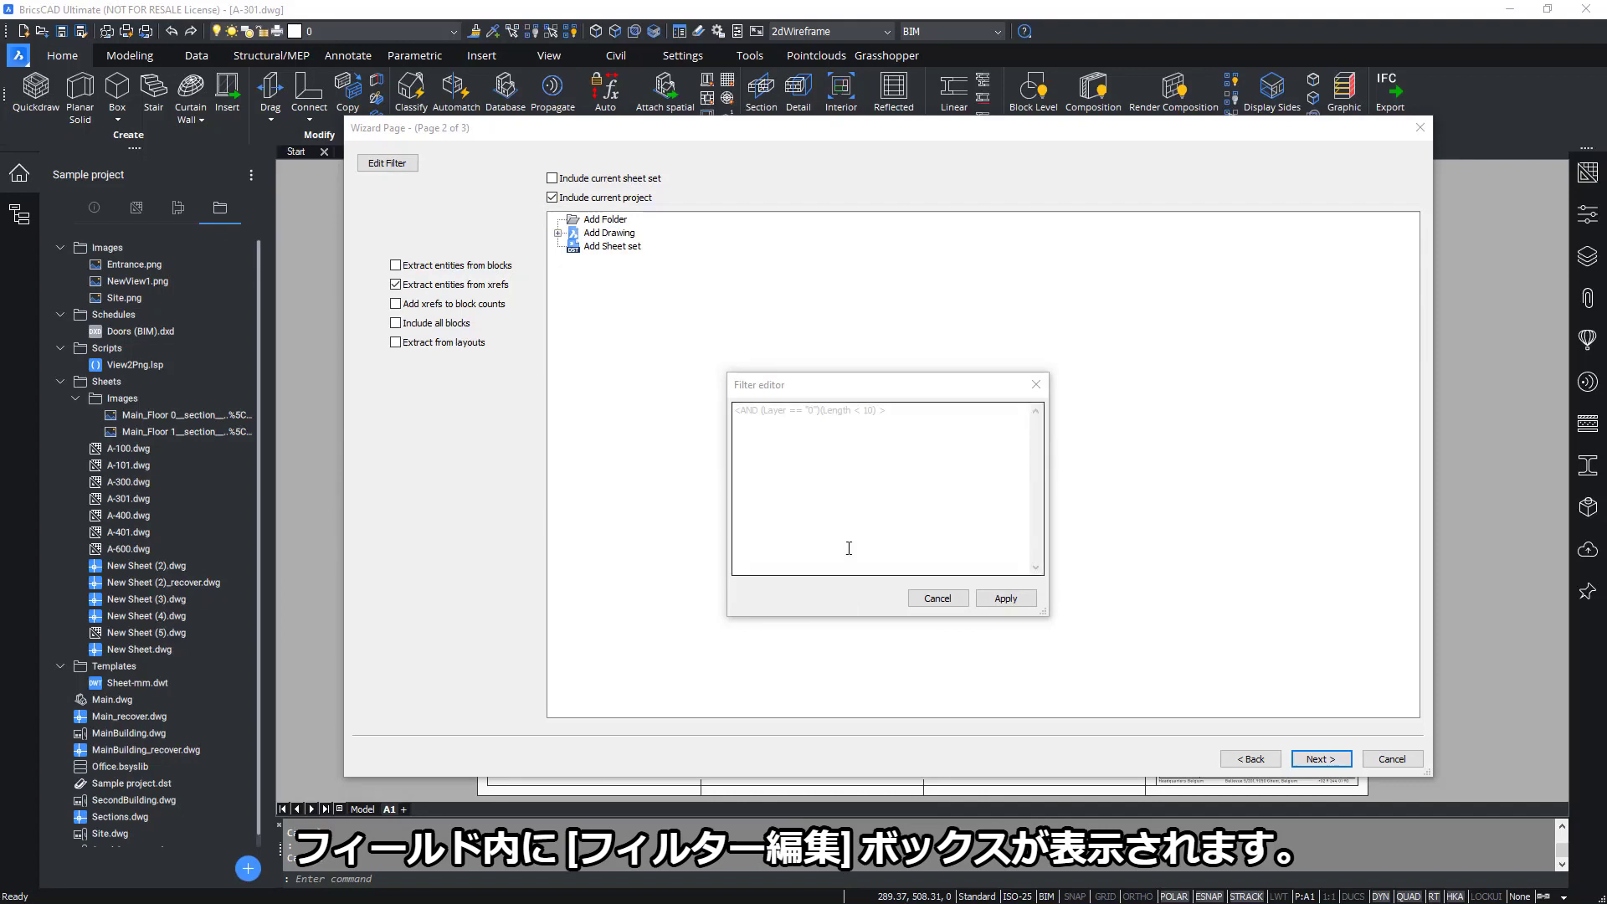
pyautogui.write('T')
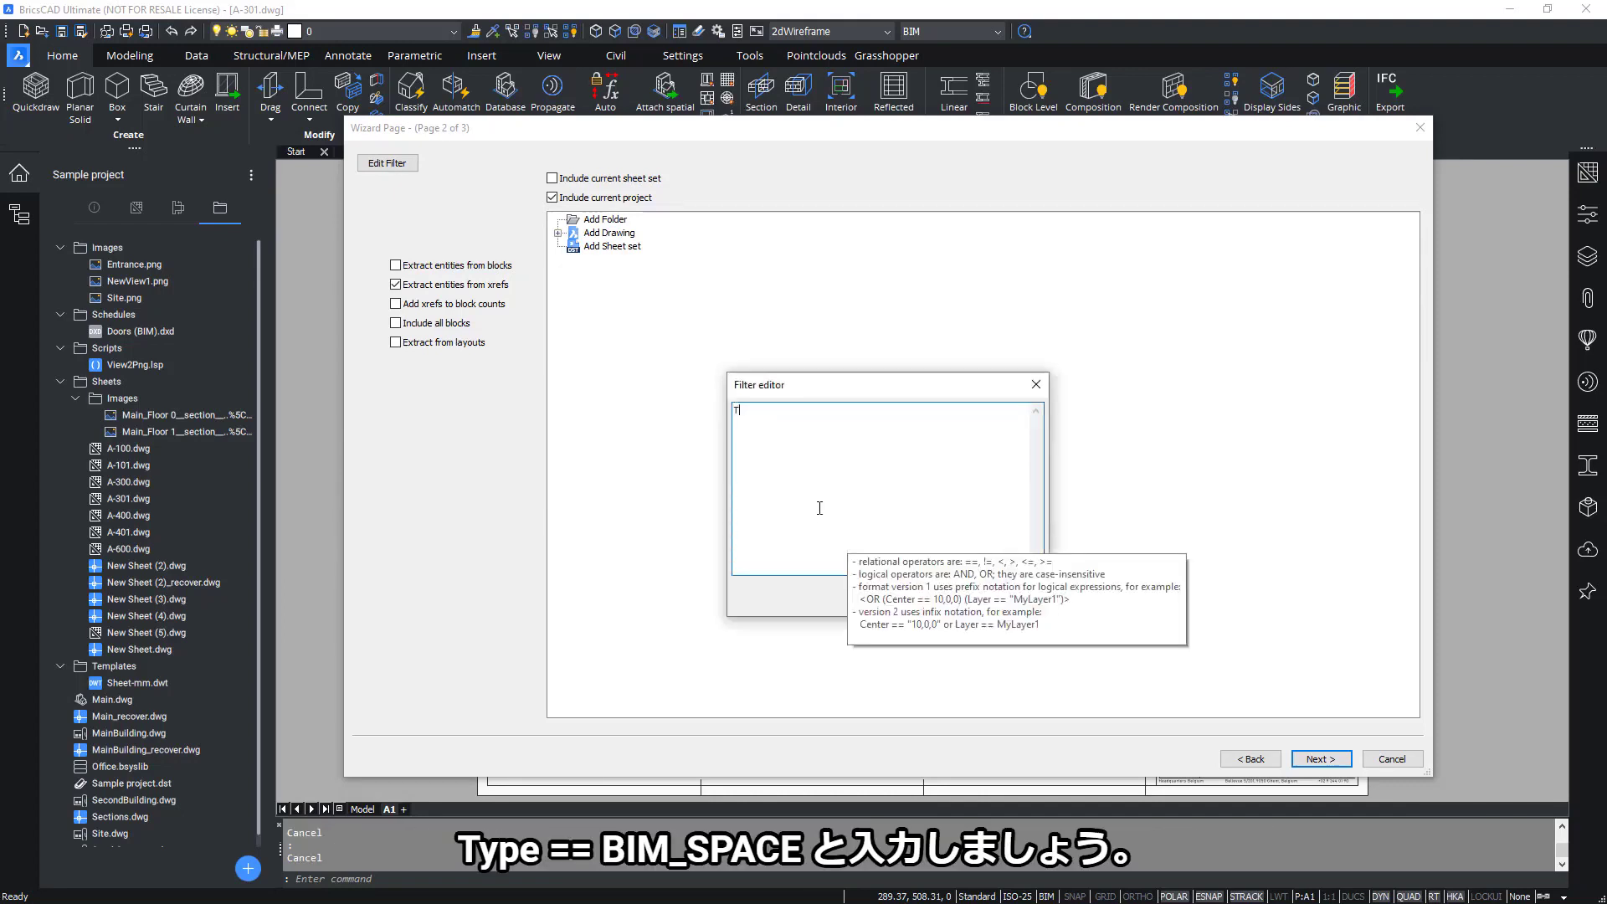
pyautogui.write('ype==BIM_')
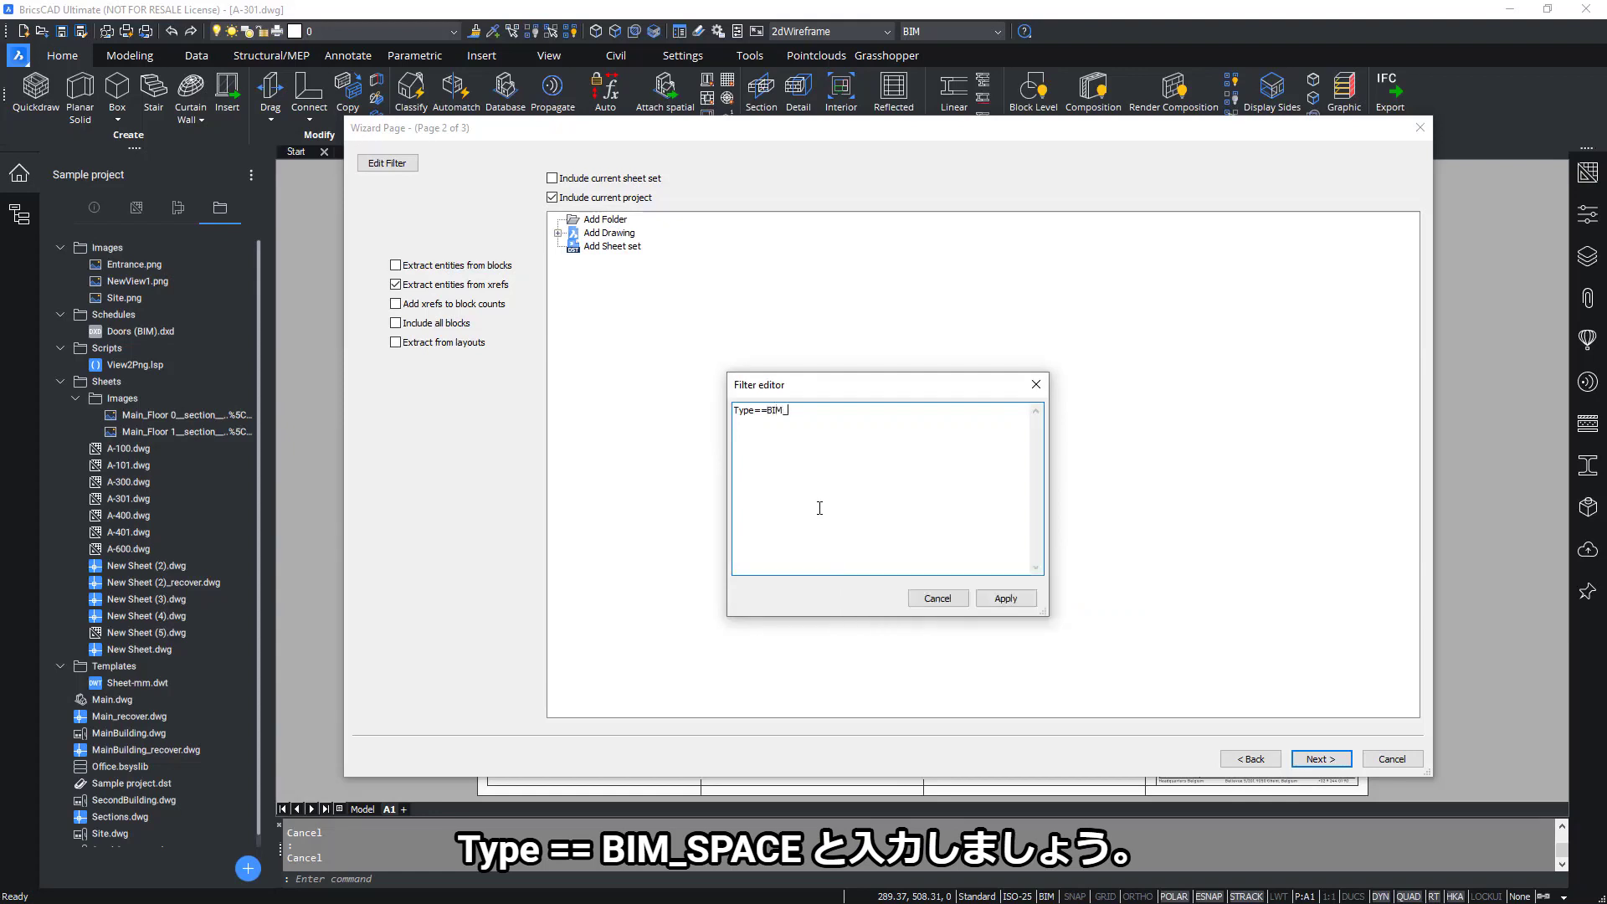
pyautogui.write('SPACE')
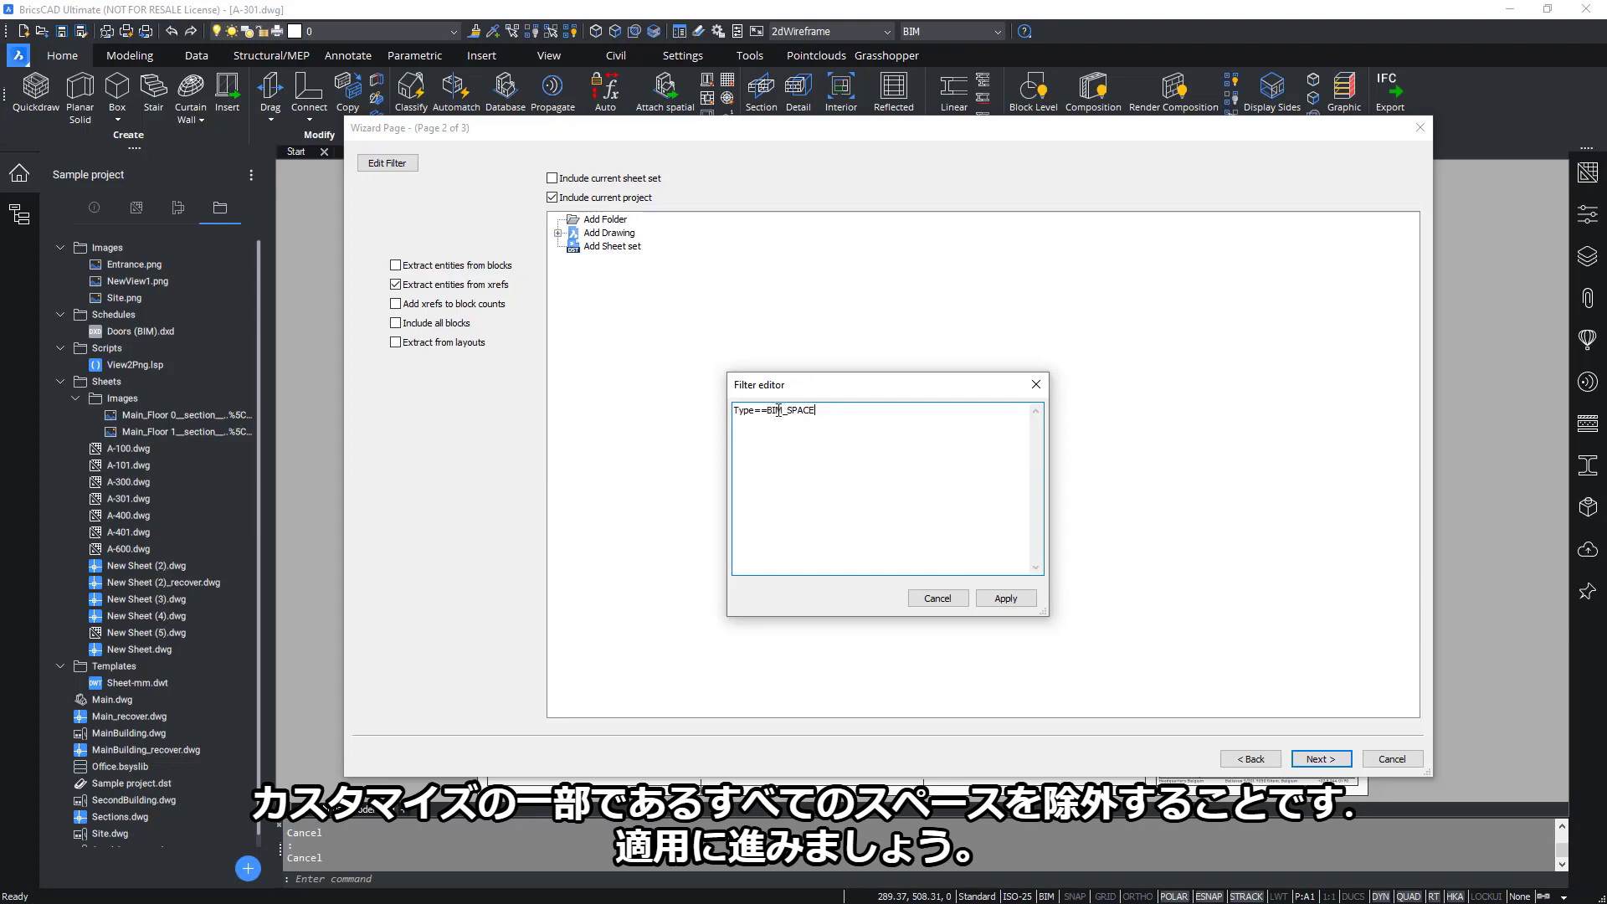
pyautogui.click(1019, 604)
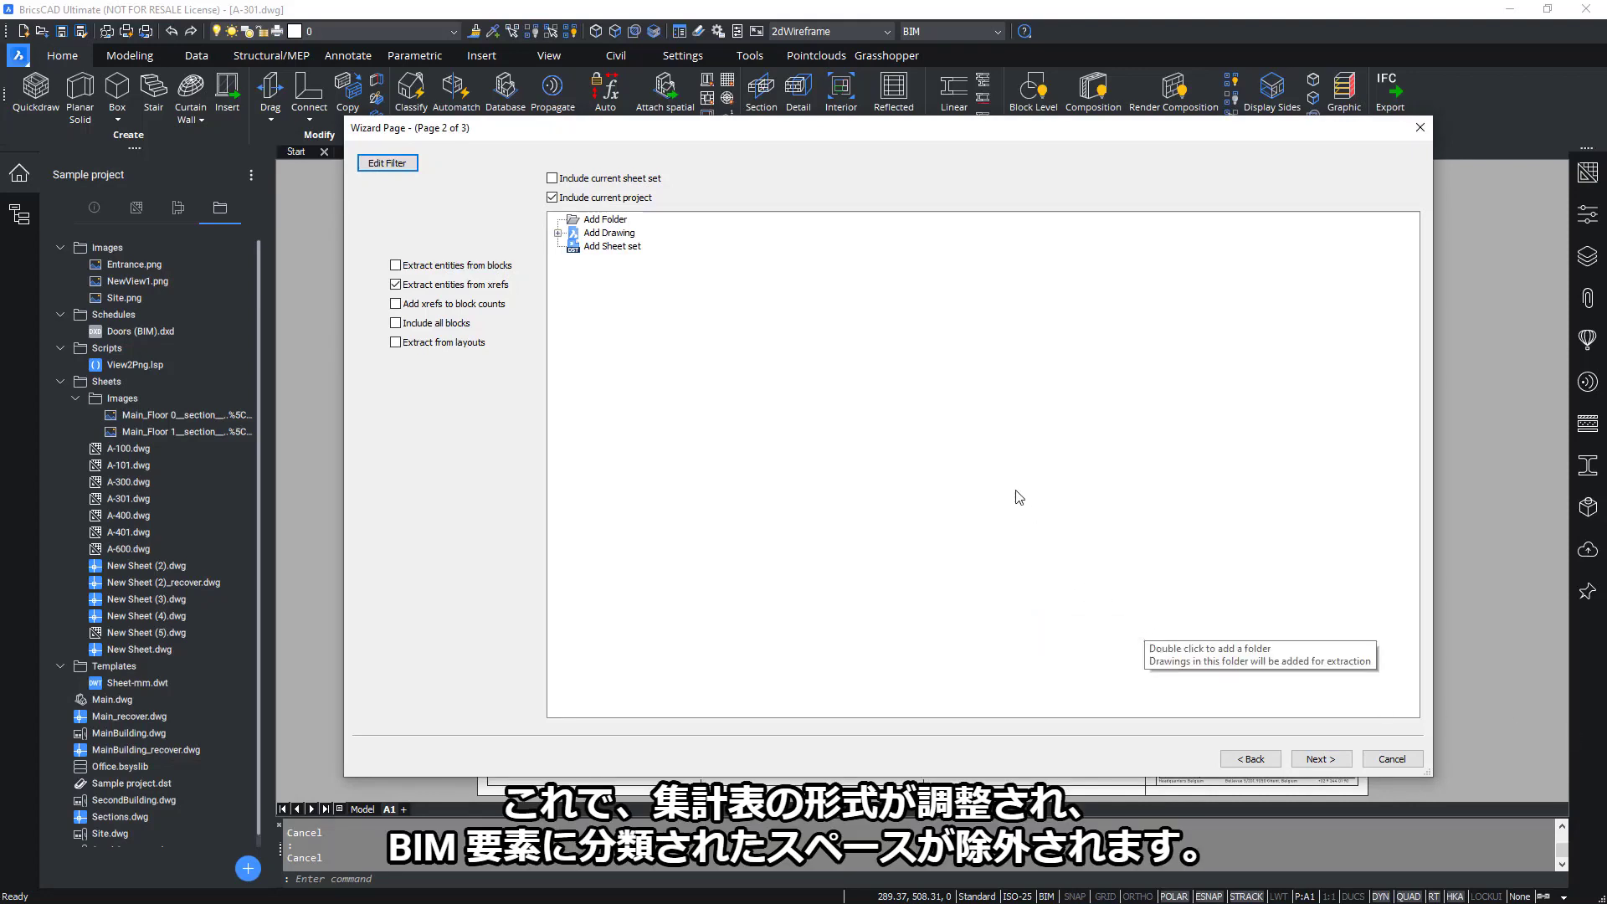
pyautogui.click(1316, 759)
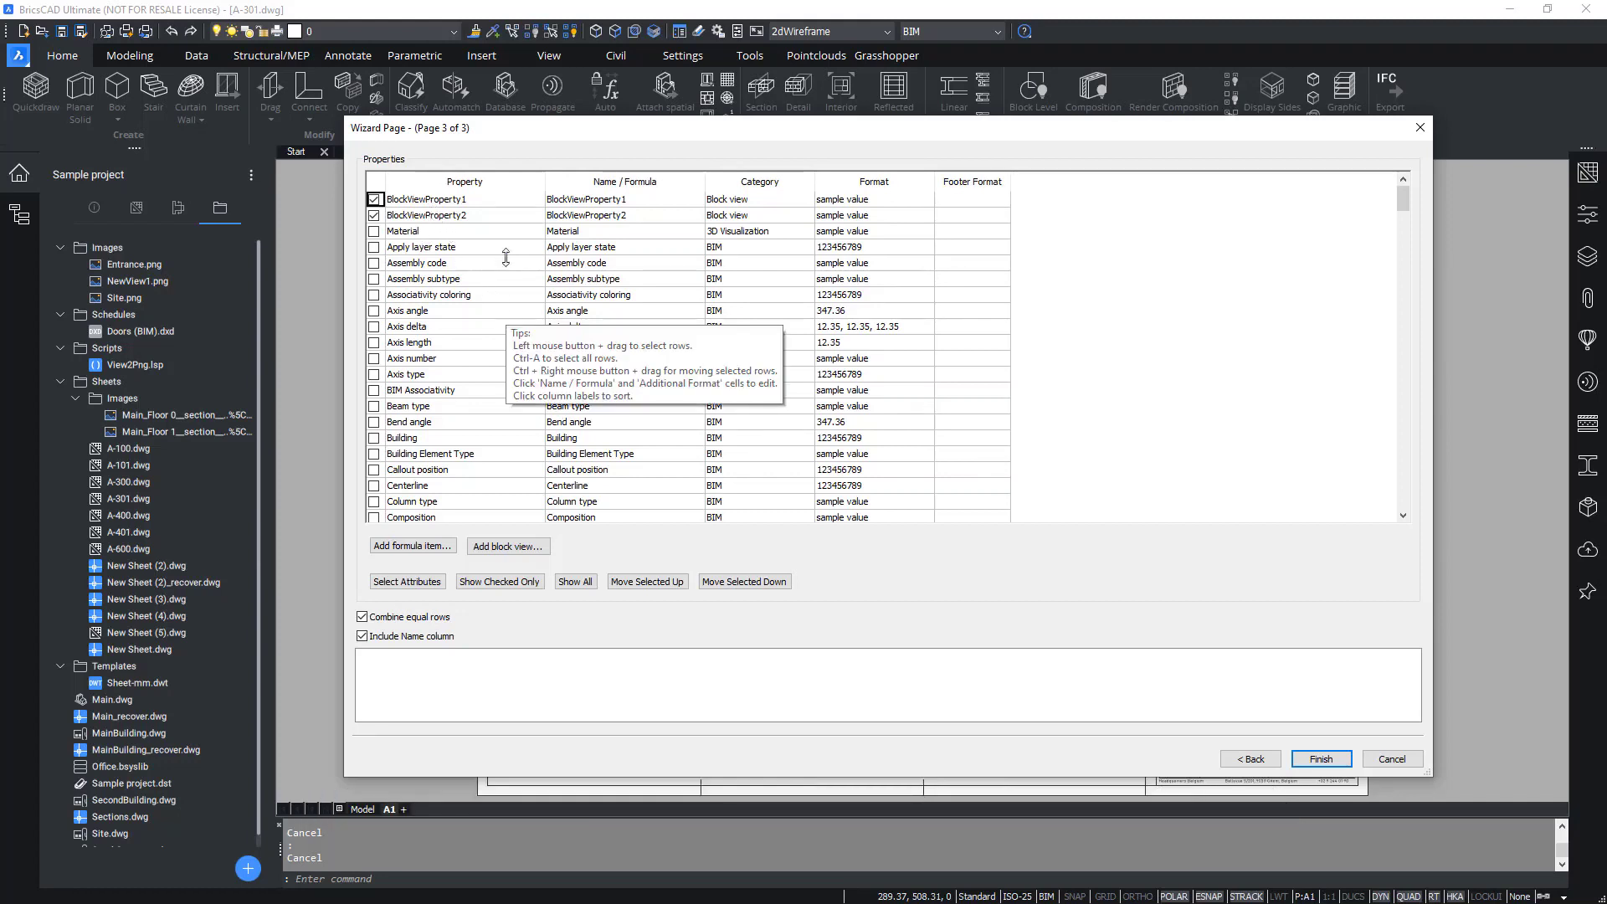
# - Include the Building and Gross floor area properties in the room schedule, sorting the property list alphabetically
pyautogui.click(374, 438)
pyautogui.scroll(-6, 471, 400)
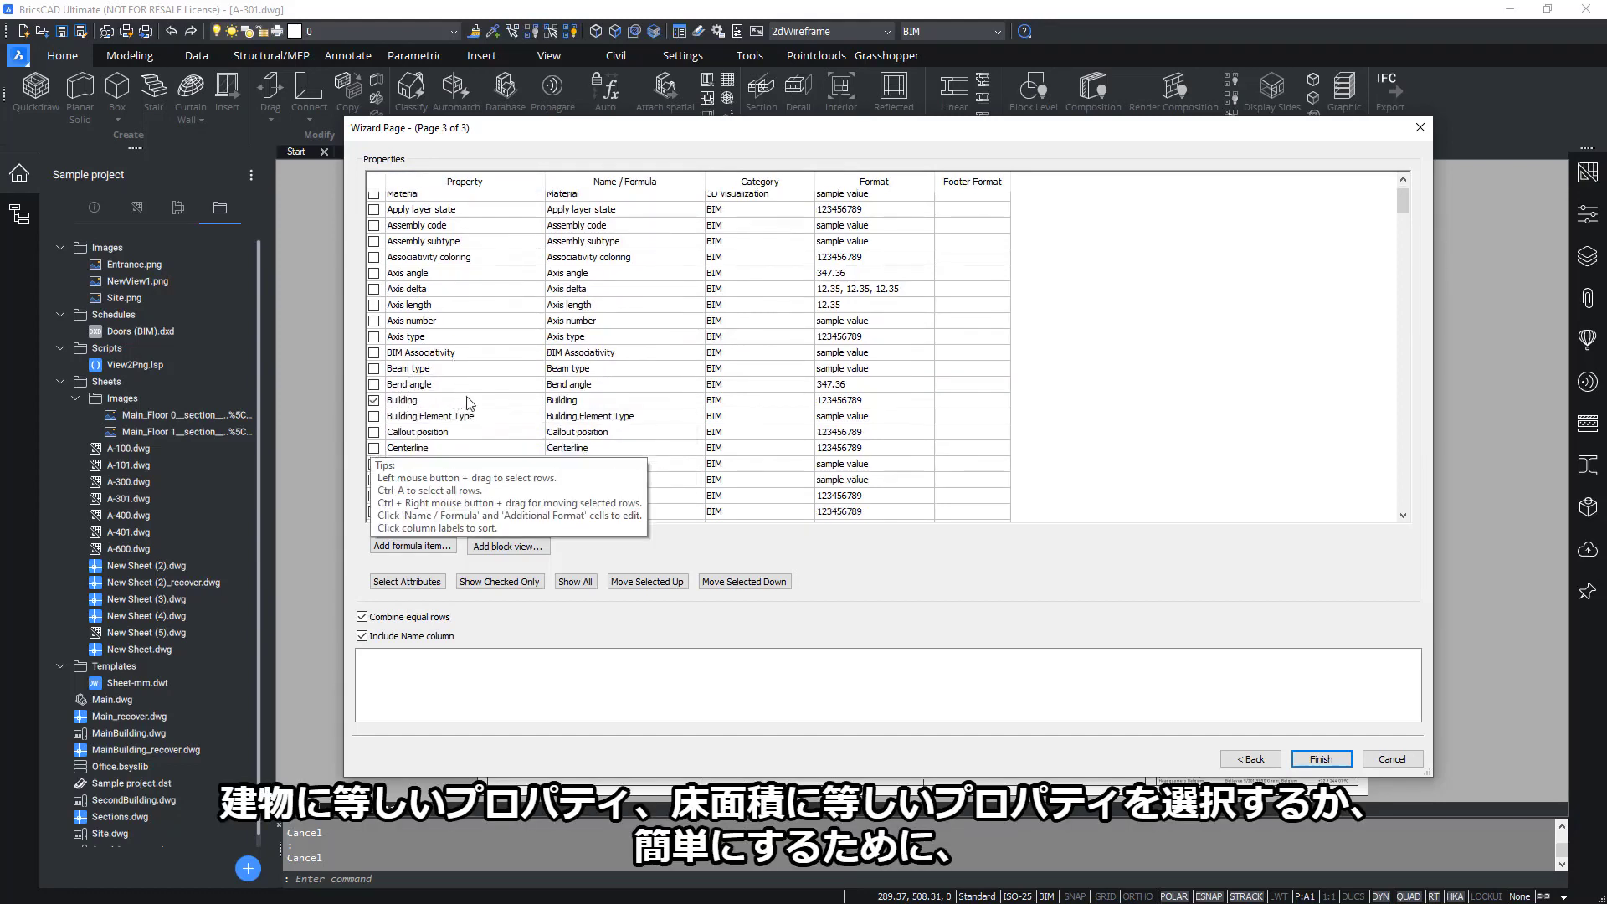
pyautogui.scroll(-5, 477, 410)
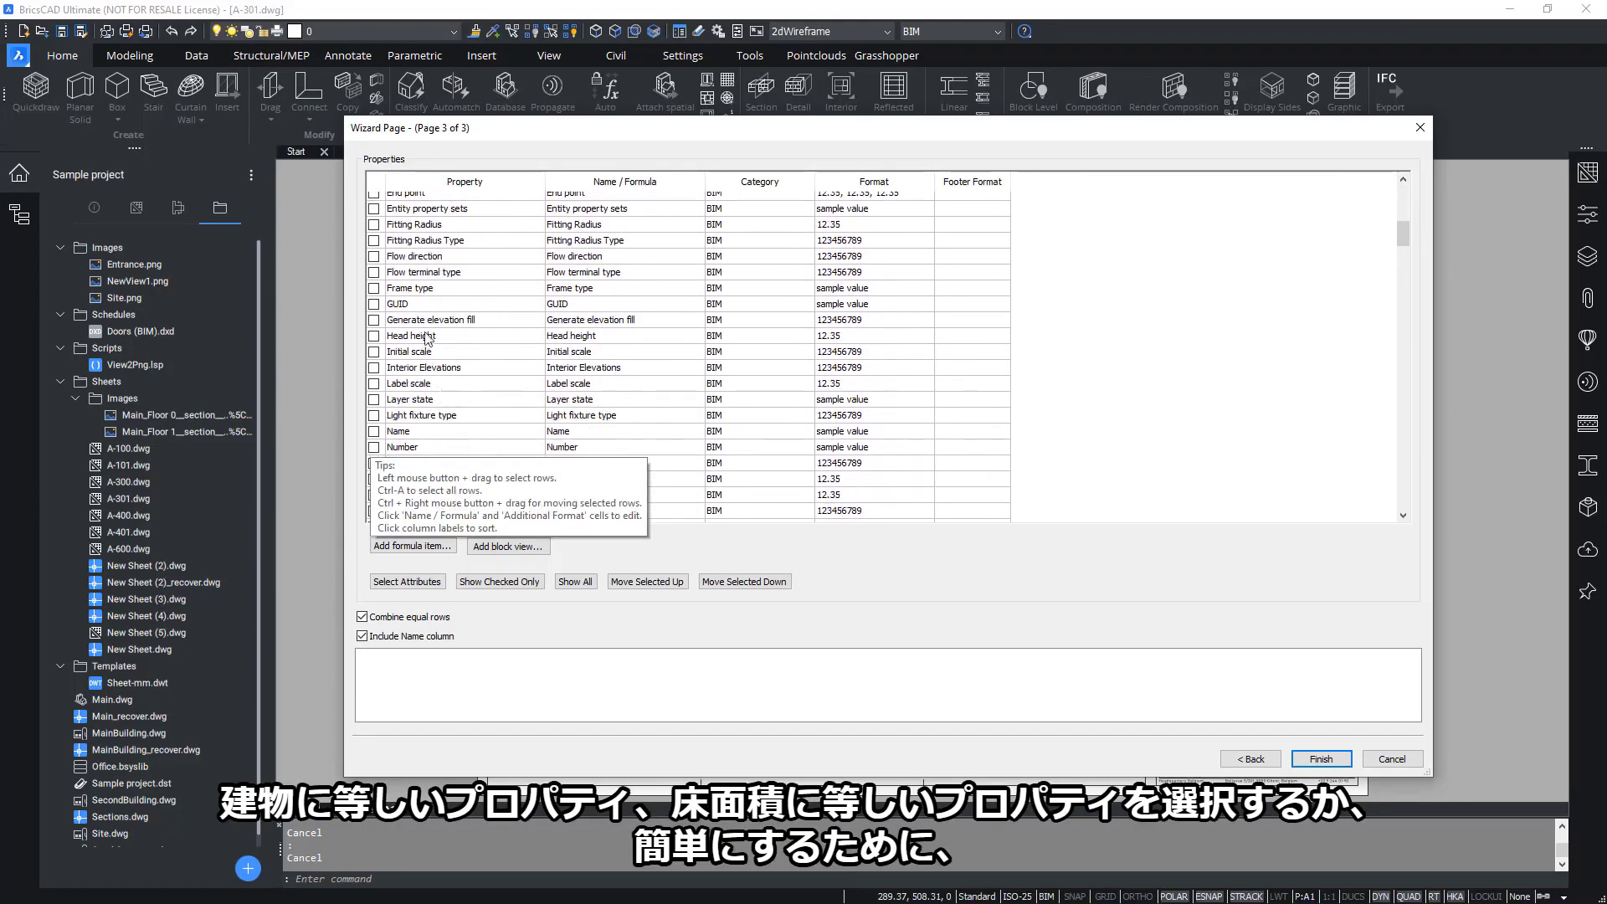
pyautogui.click(463, 182)
pyautogui.scroll(-6, 469, 247)
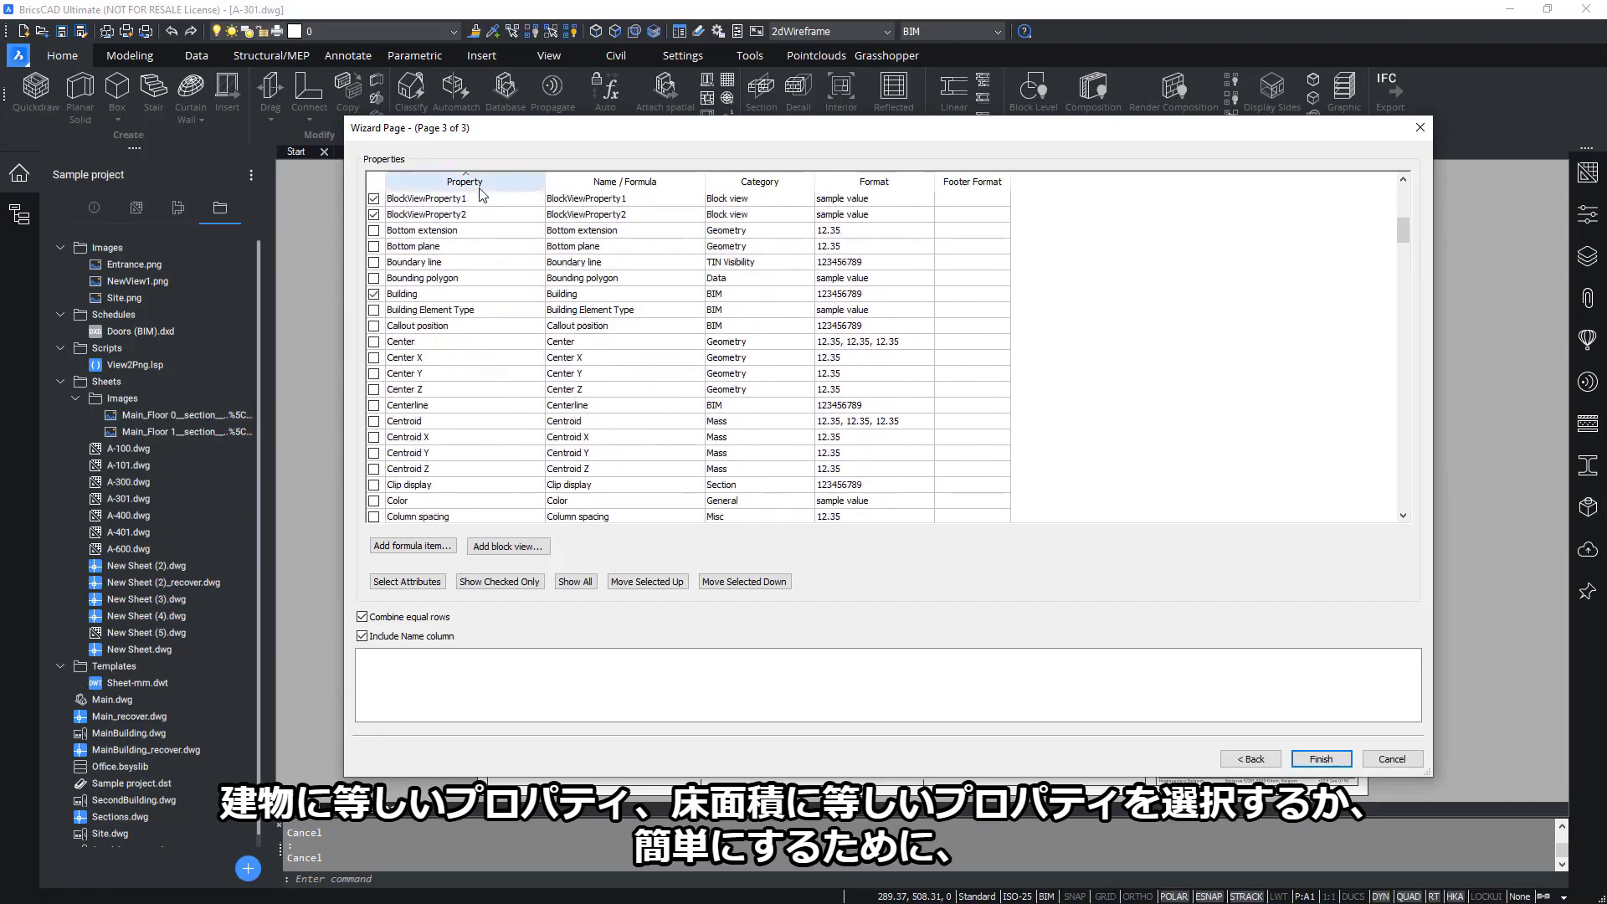
pyautogui.scroll(-9, 465, 235)
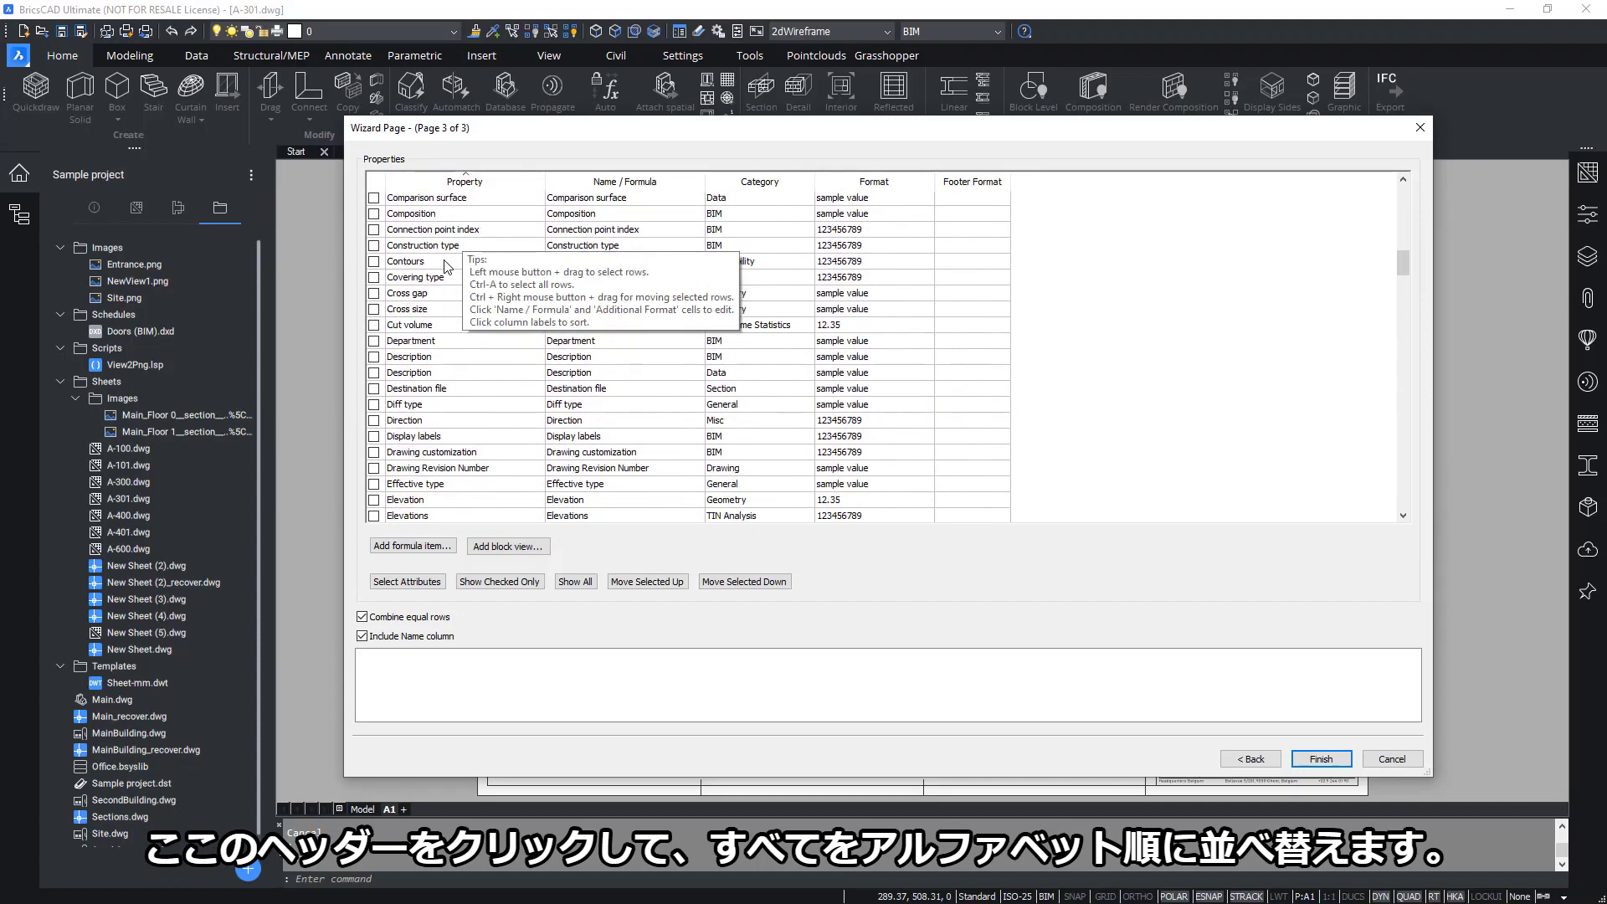
pyautogui.scroll(-6, 444, 268)
pyautogui.scroll(-4, 444, 276)
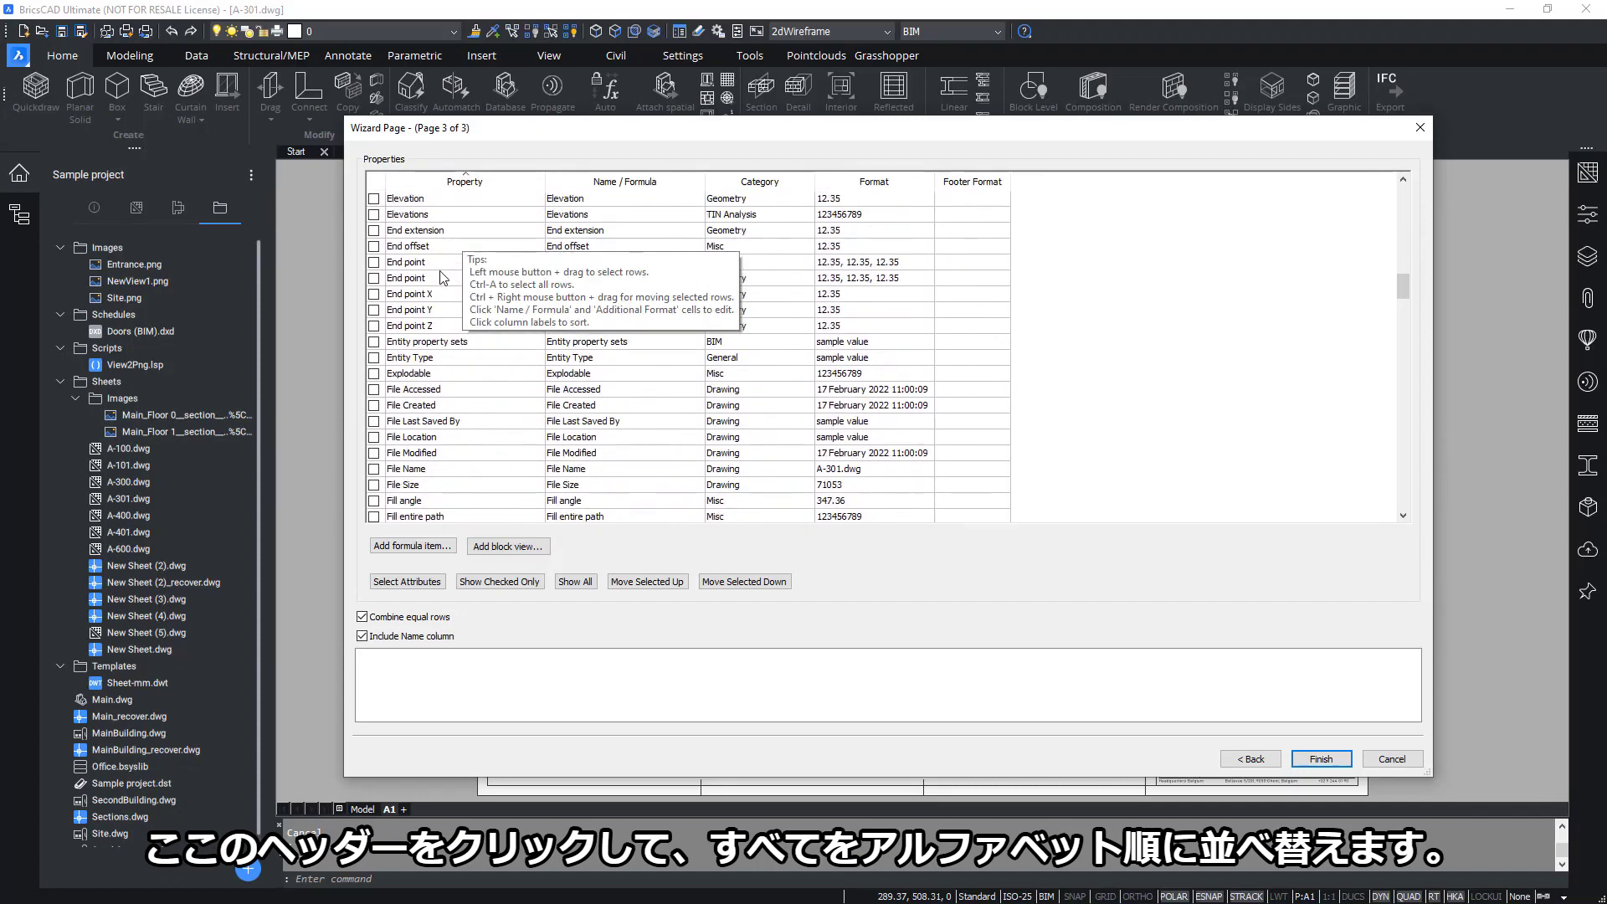
pyautogui.click(373, 457)
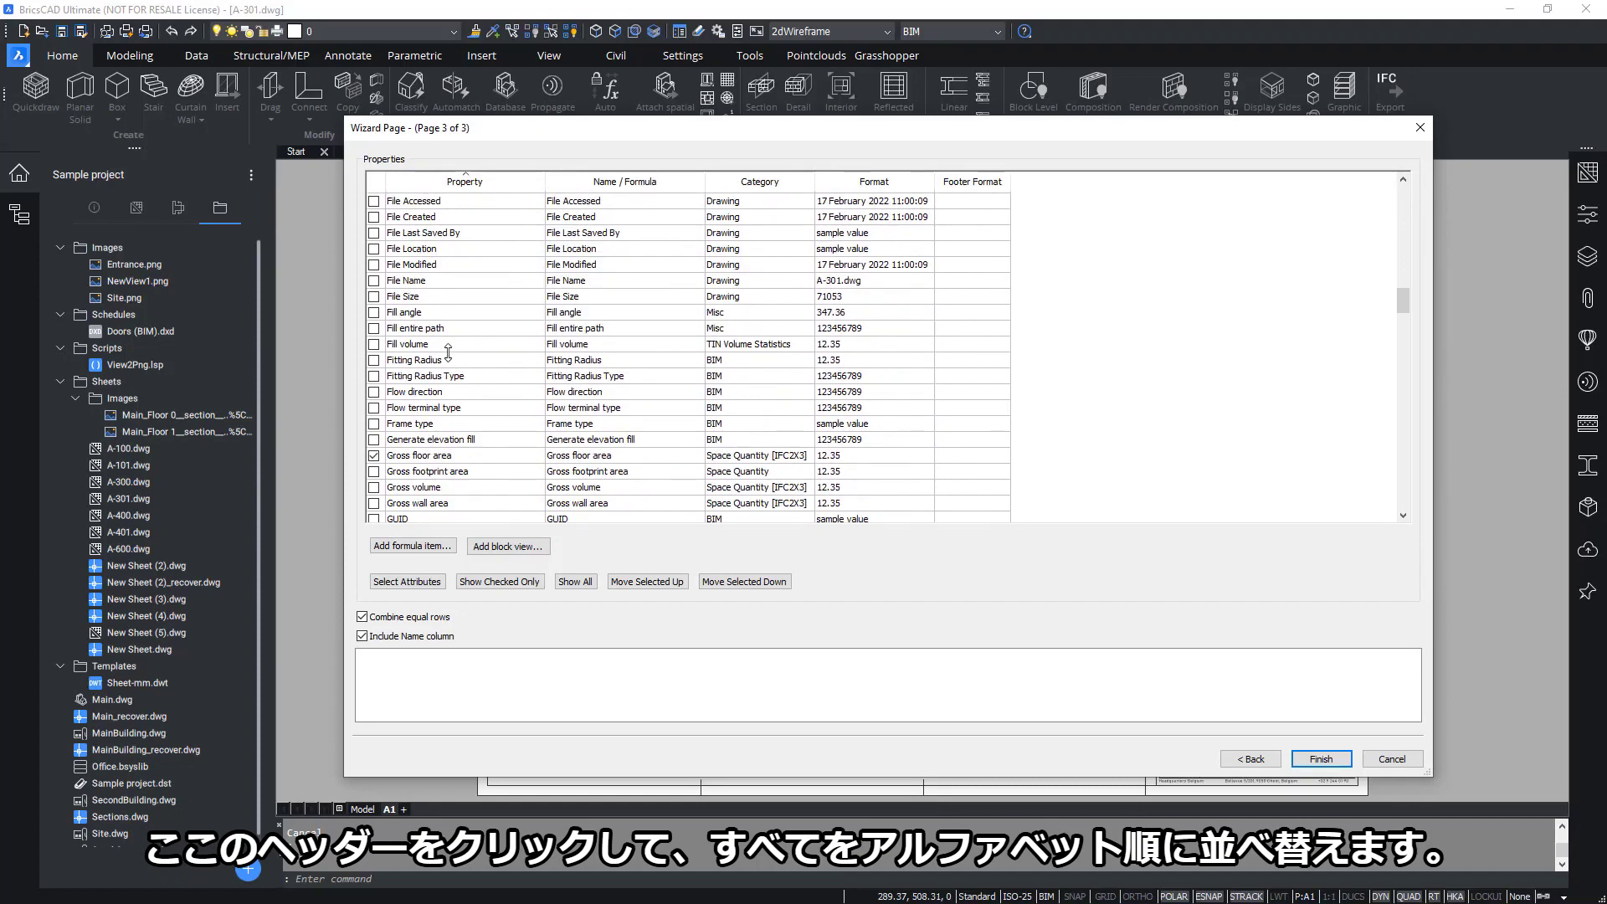
# - Include the BIM properties Name and Story in the room schedule and finish the schedule definition
pyautogui.scroll(-10, 449, 355)
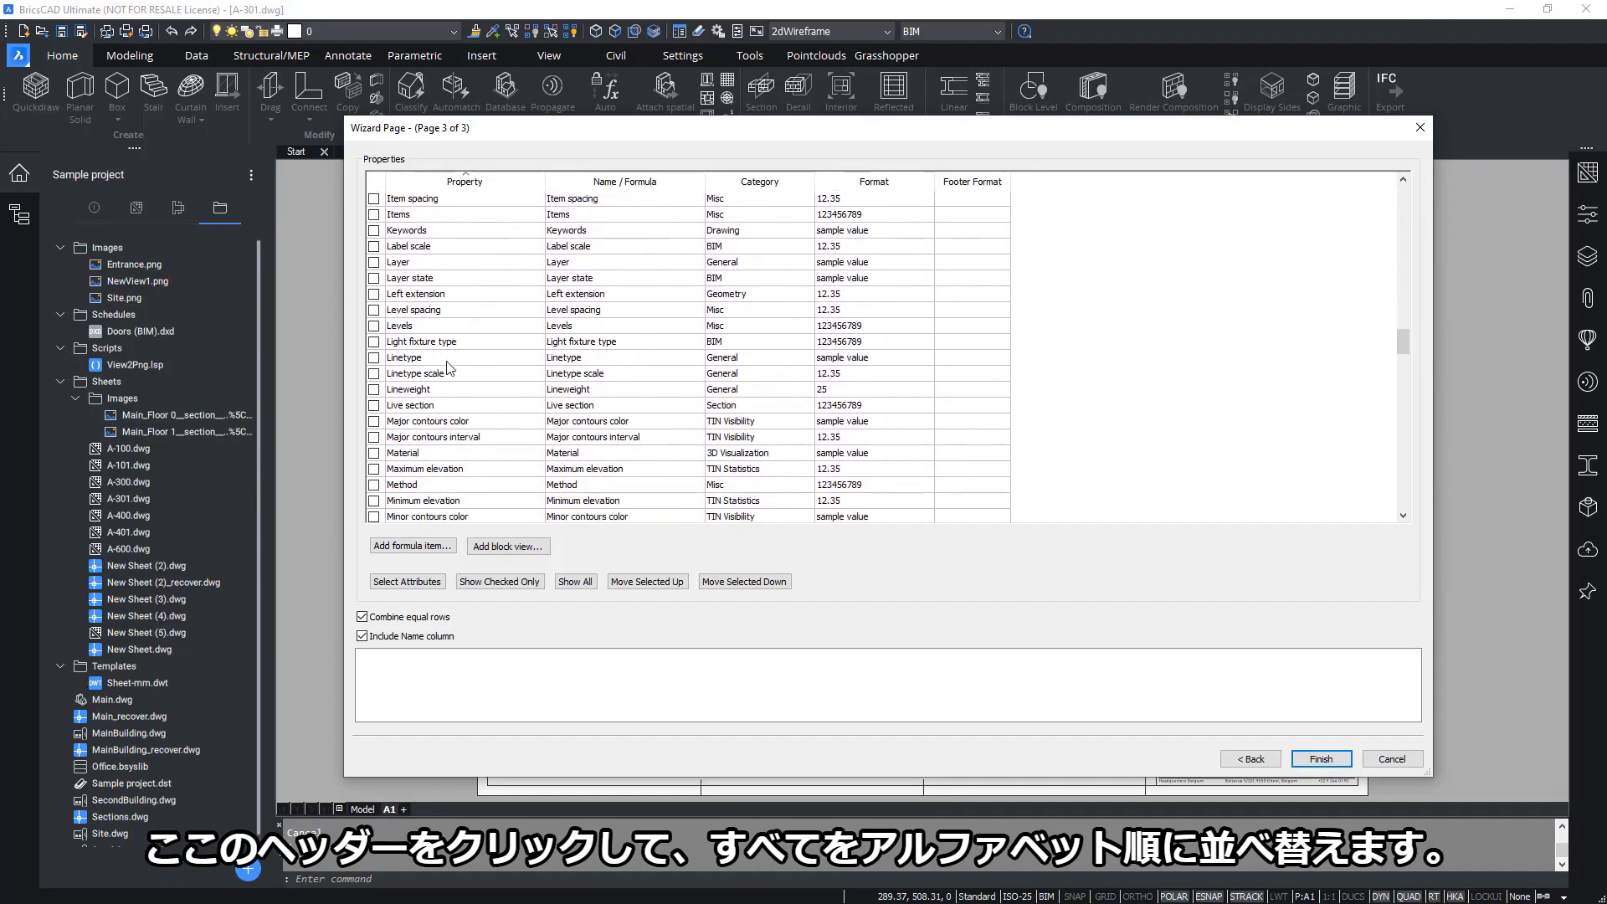
pyautogui.scroll(-5, 449, 369)
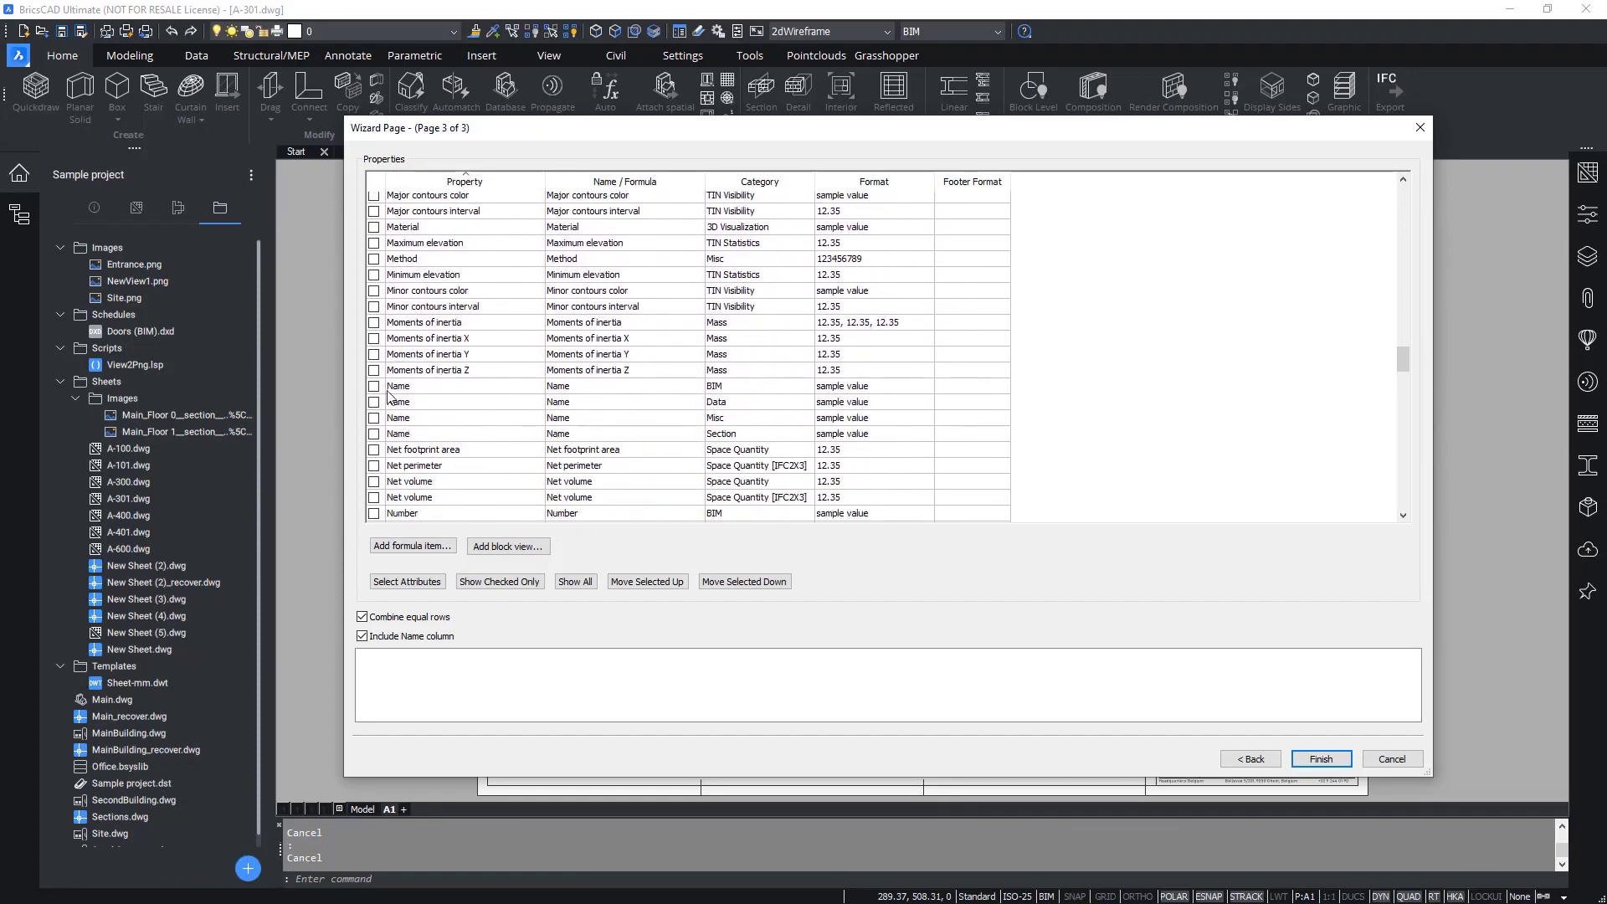
pyautogui.click(375, 387)
pyautogui.scroll(-15, 427, 372)
pyautogui.scroll(-15, 429, 371)
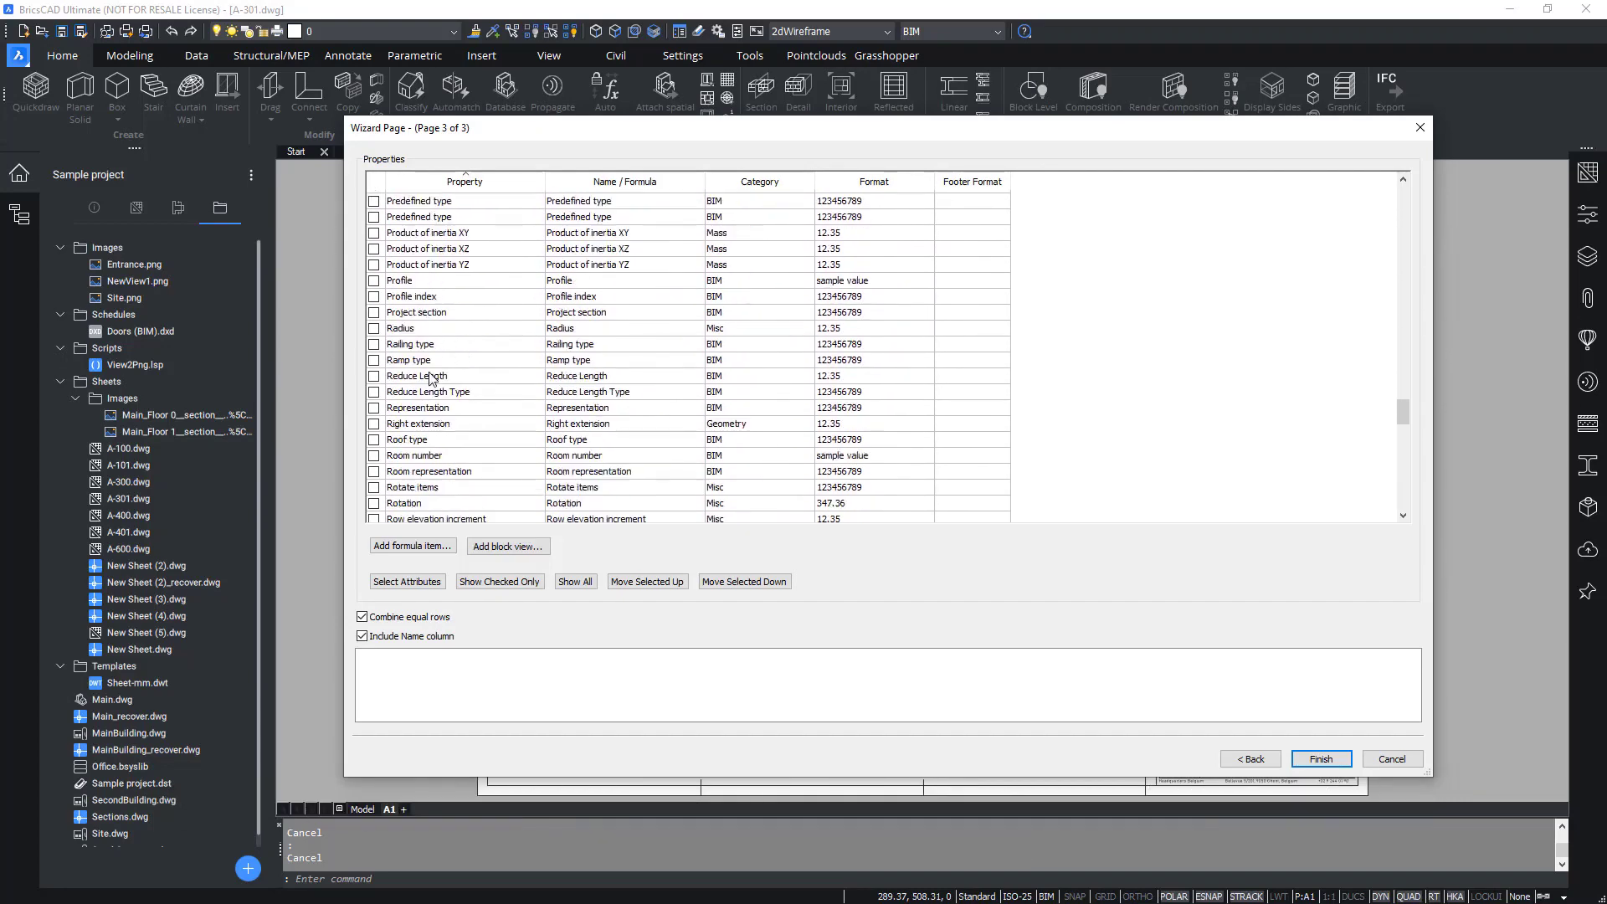
pyautogui.scroll(-3, 433, 377)
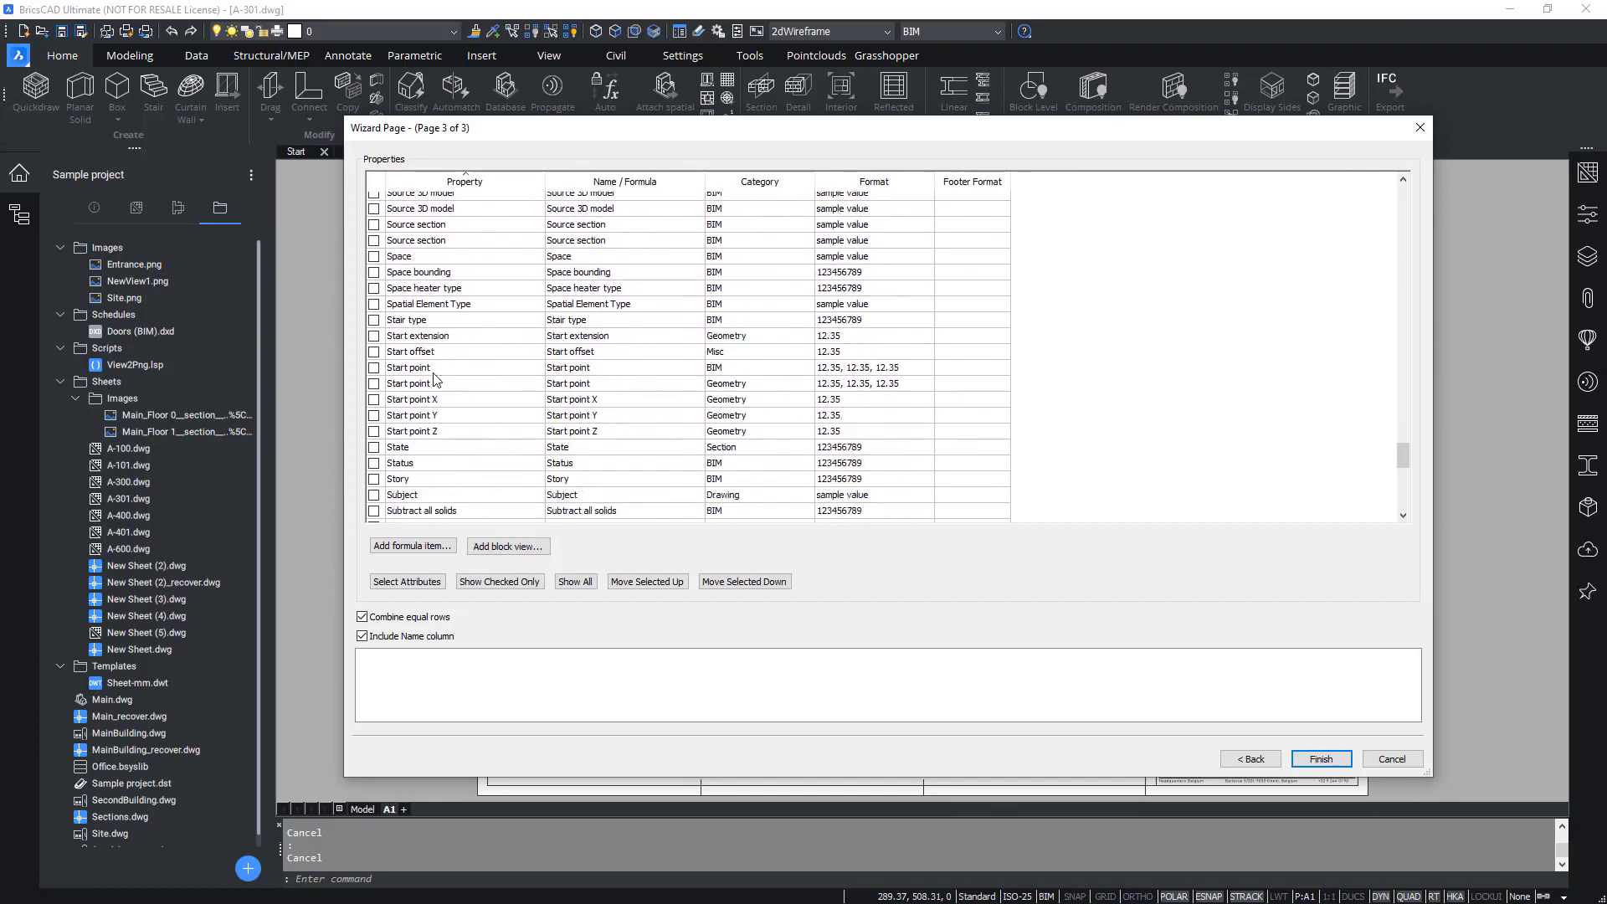
pyautogui.click(374, 479)
pyautogui.click(1303, 756)
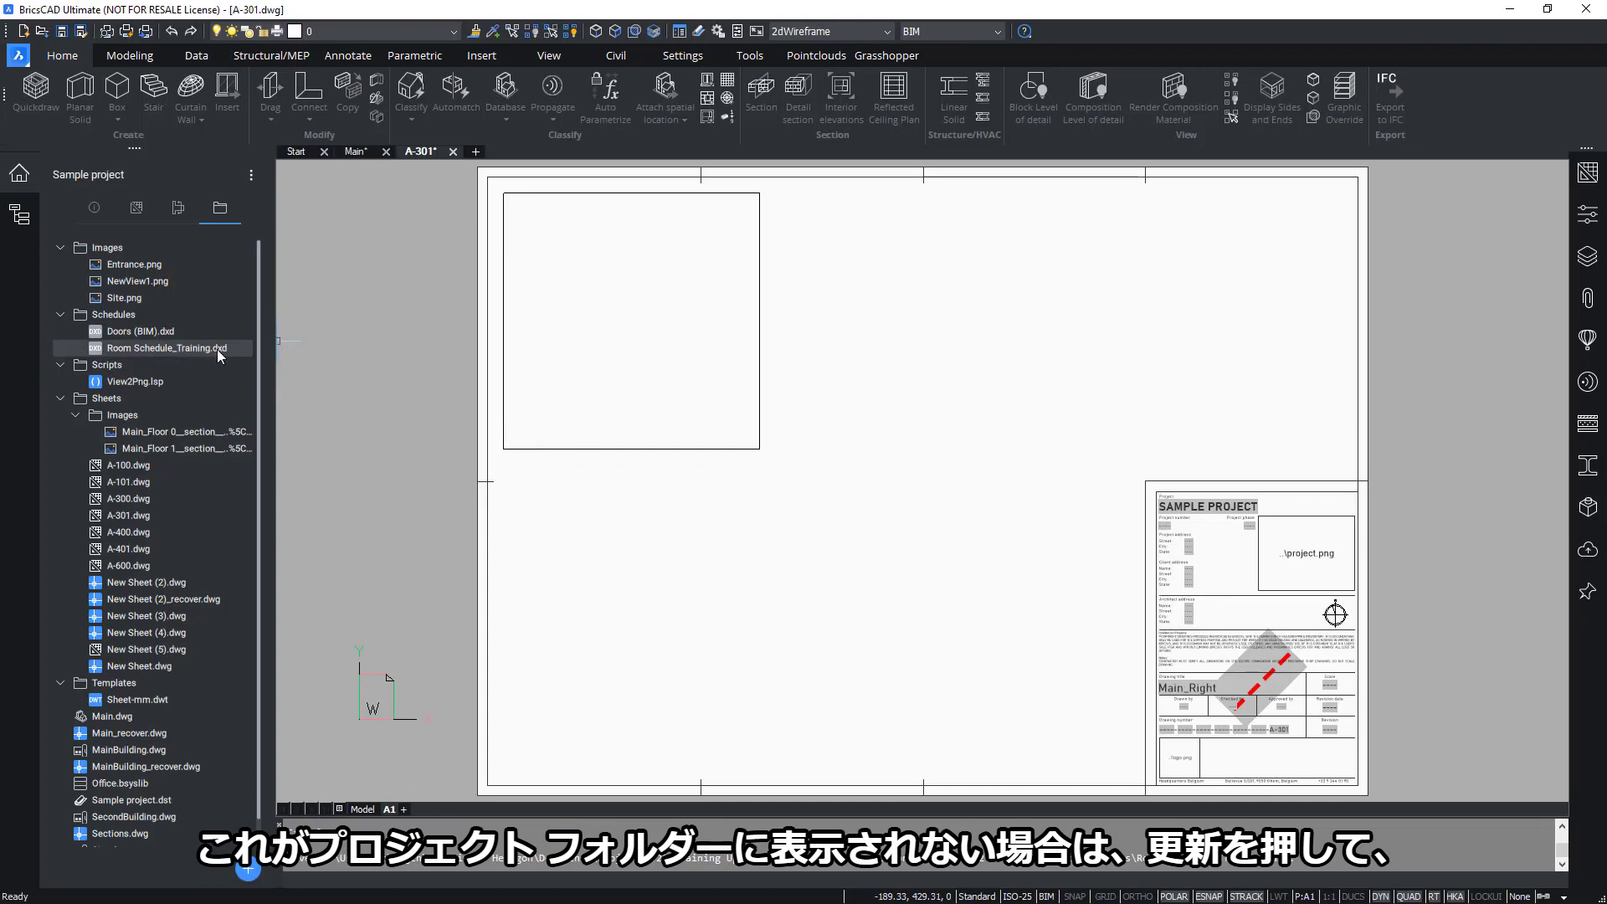
# - Refresh the project contents and generate Room Schedule_Training on the current sheet A-301, bringing the table below the sheet into view
pyautogui.click(251, 175)
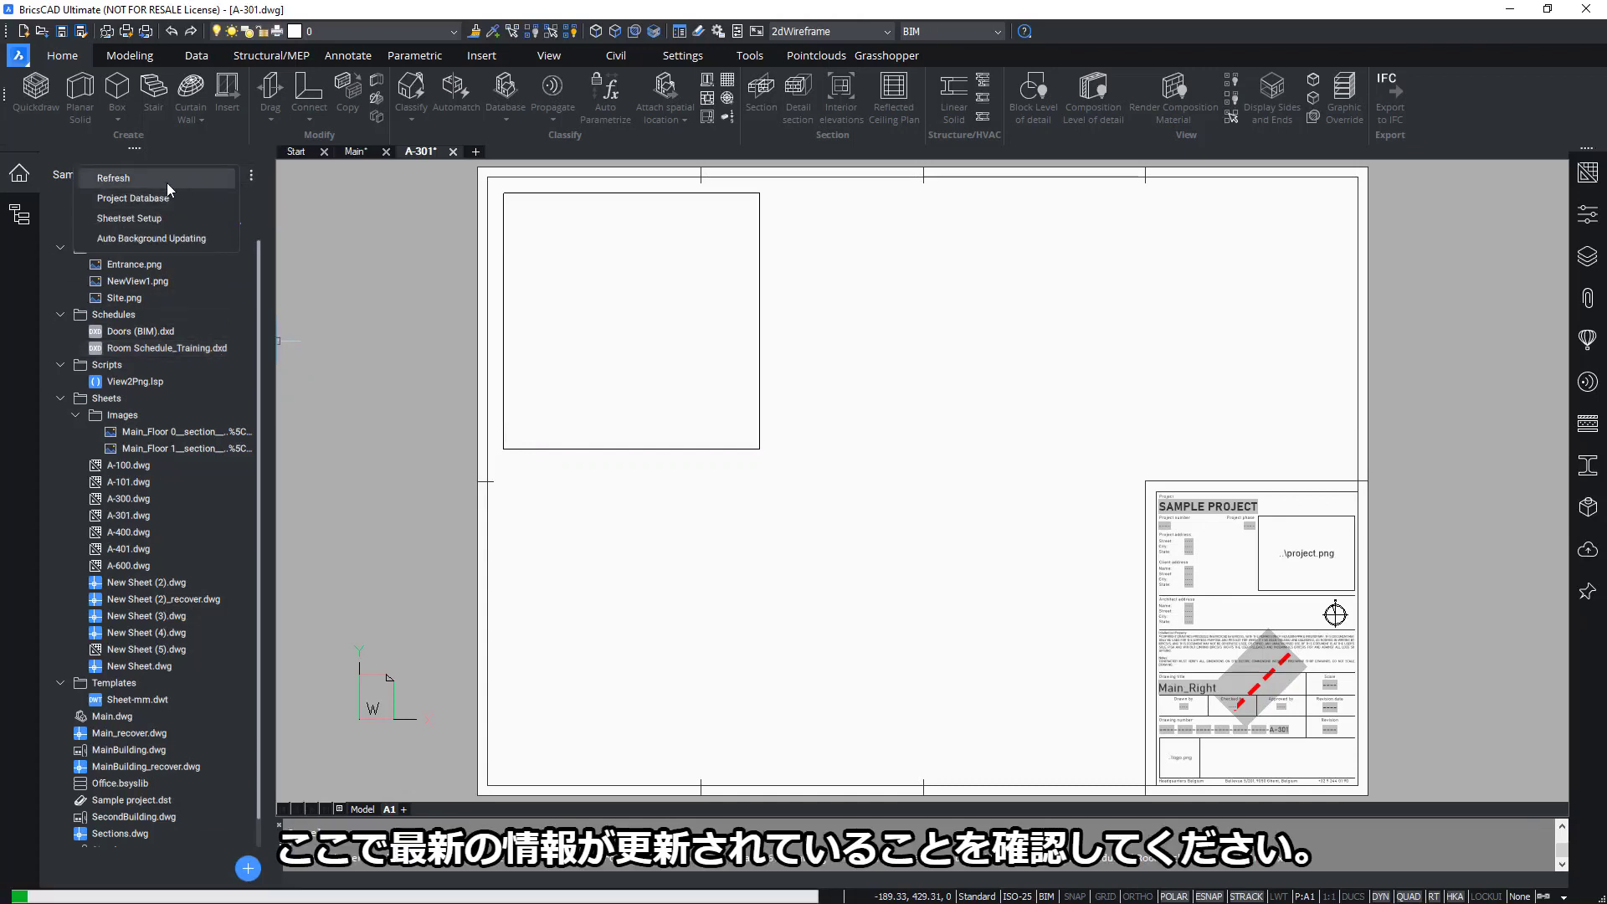
pyautogui.click(168, 183)
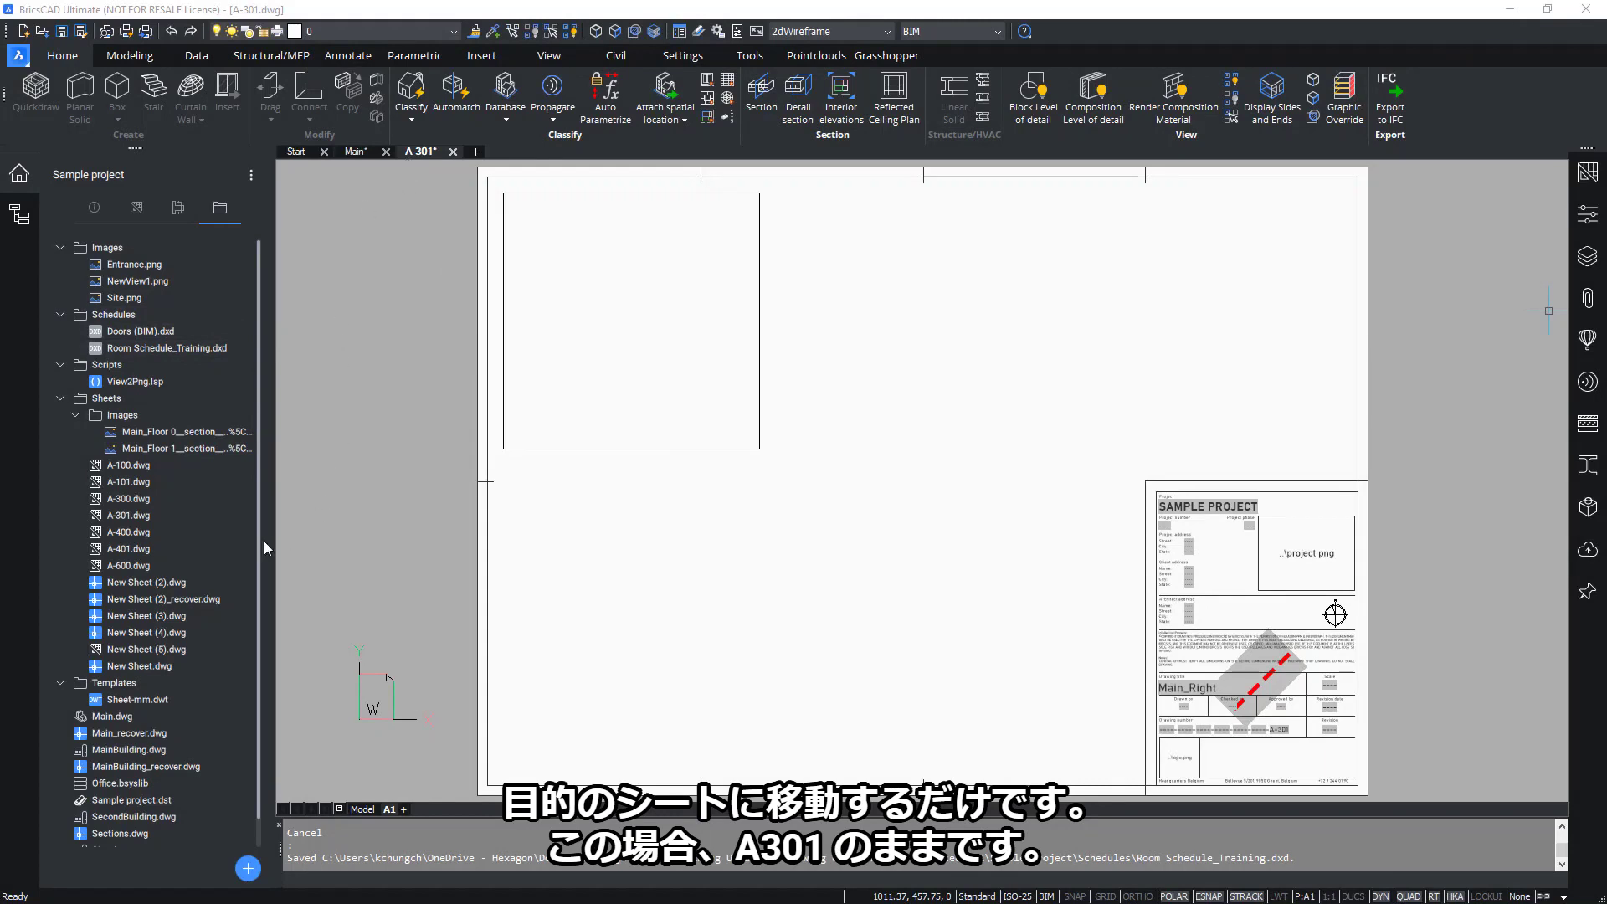
pyautogui.rightClick(134, 348)
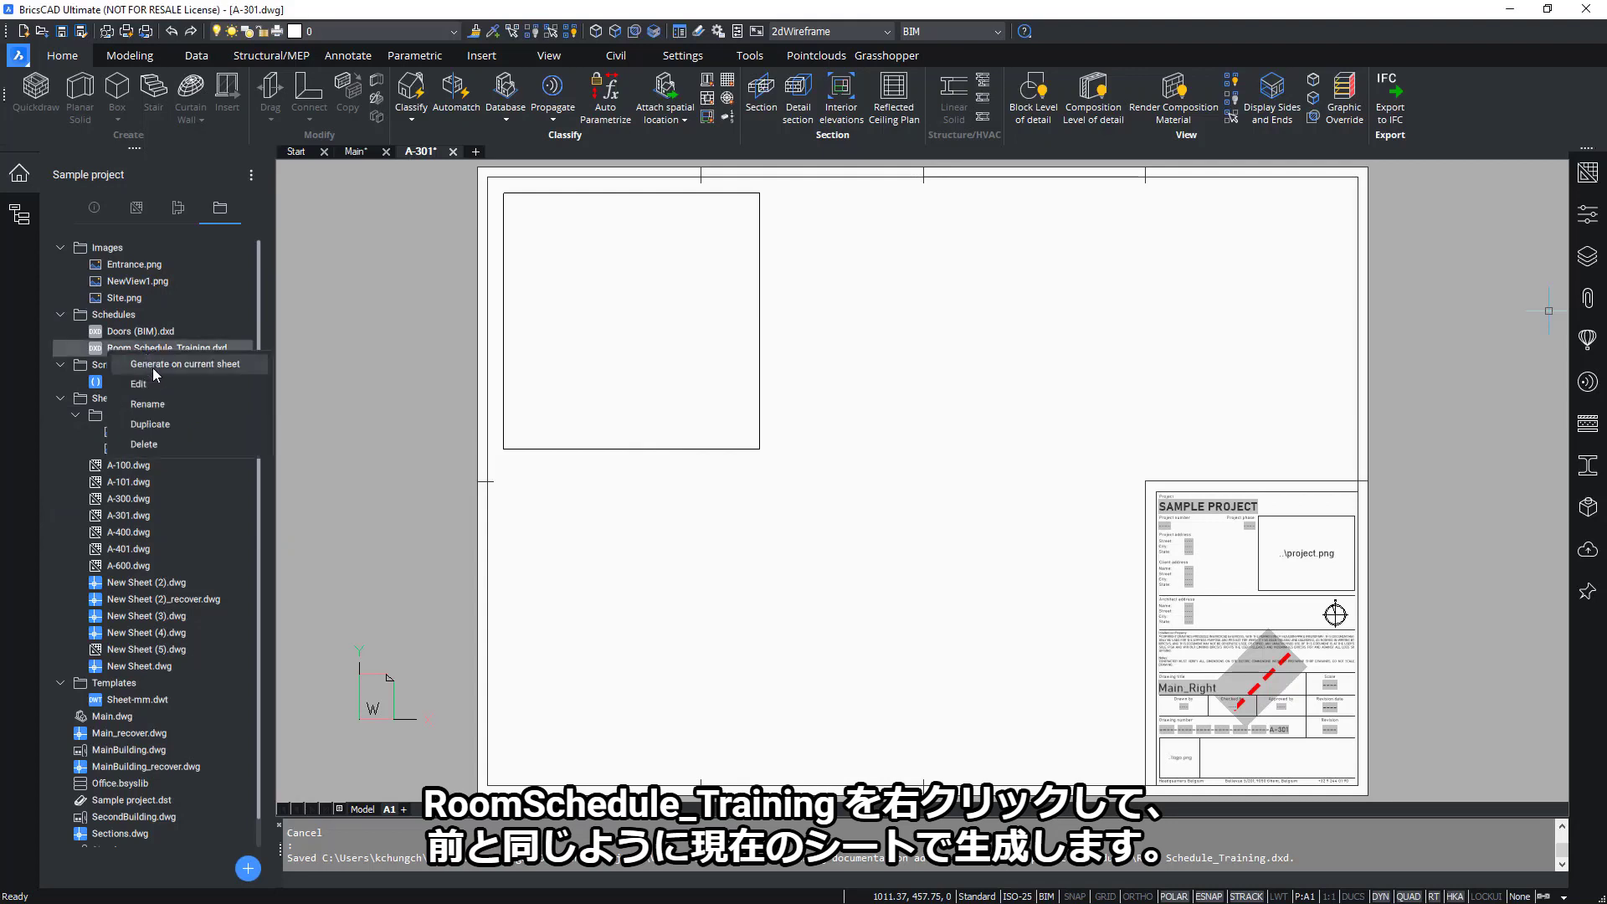
pyautogui.click(152, 366)
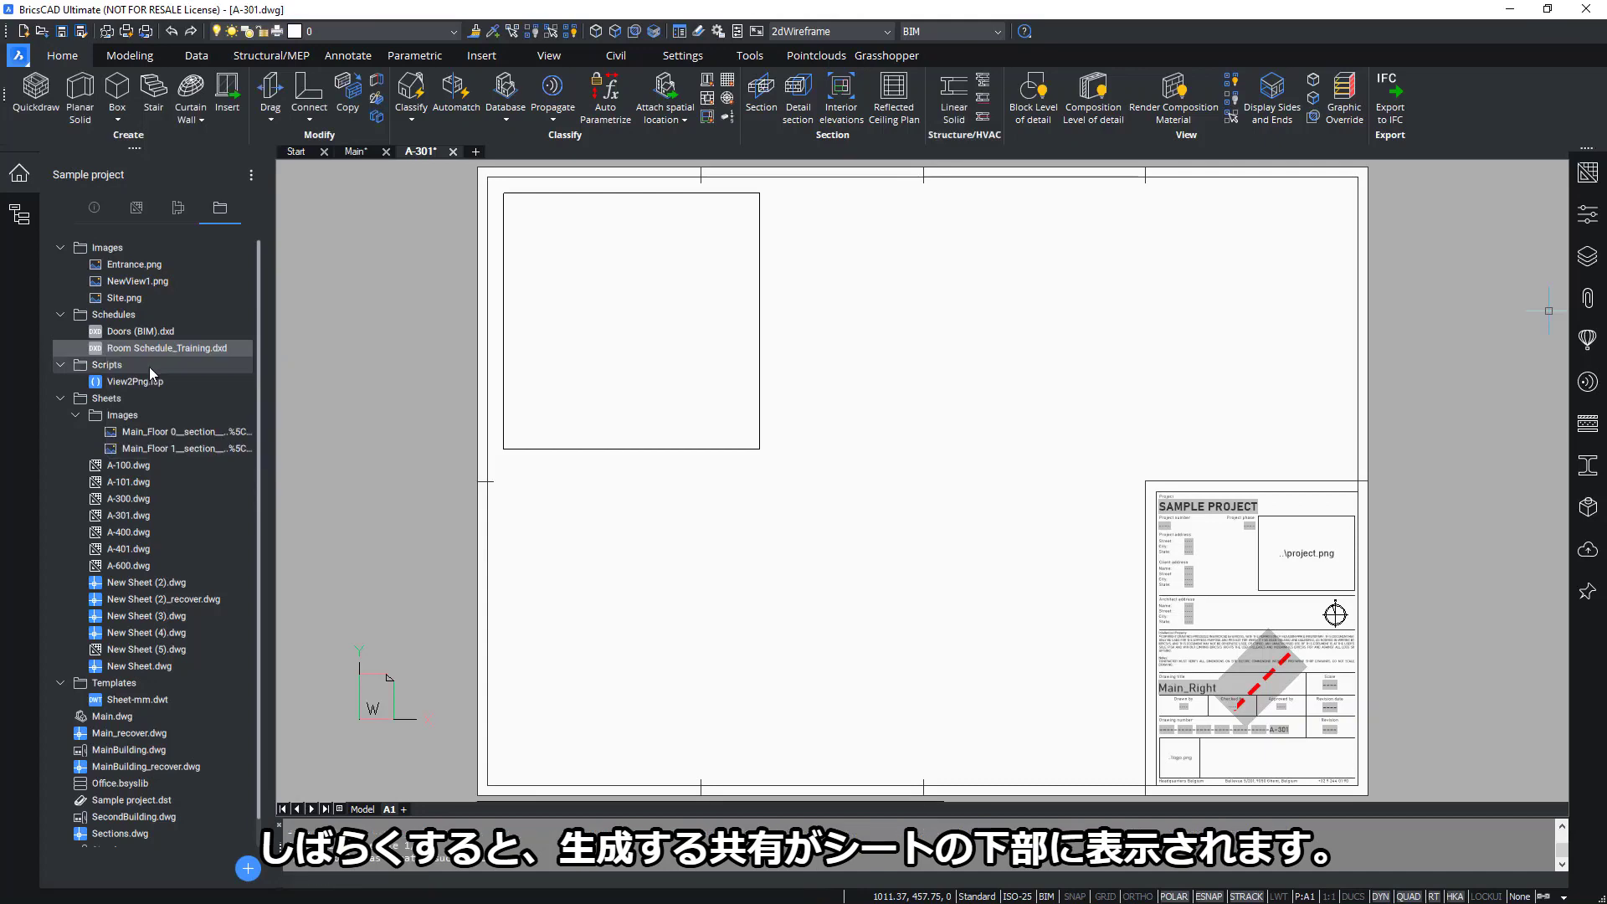
pyautogui.moveTo(386, 551); pyautogui.dragTo(342, 190, button='middle')
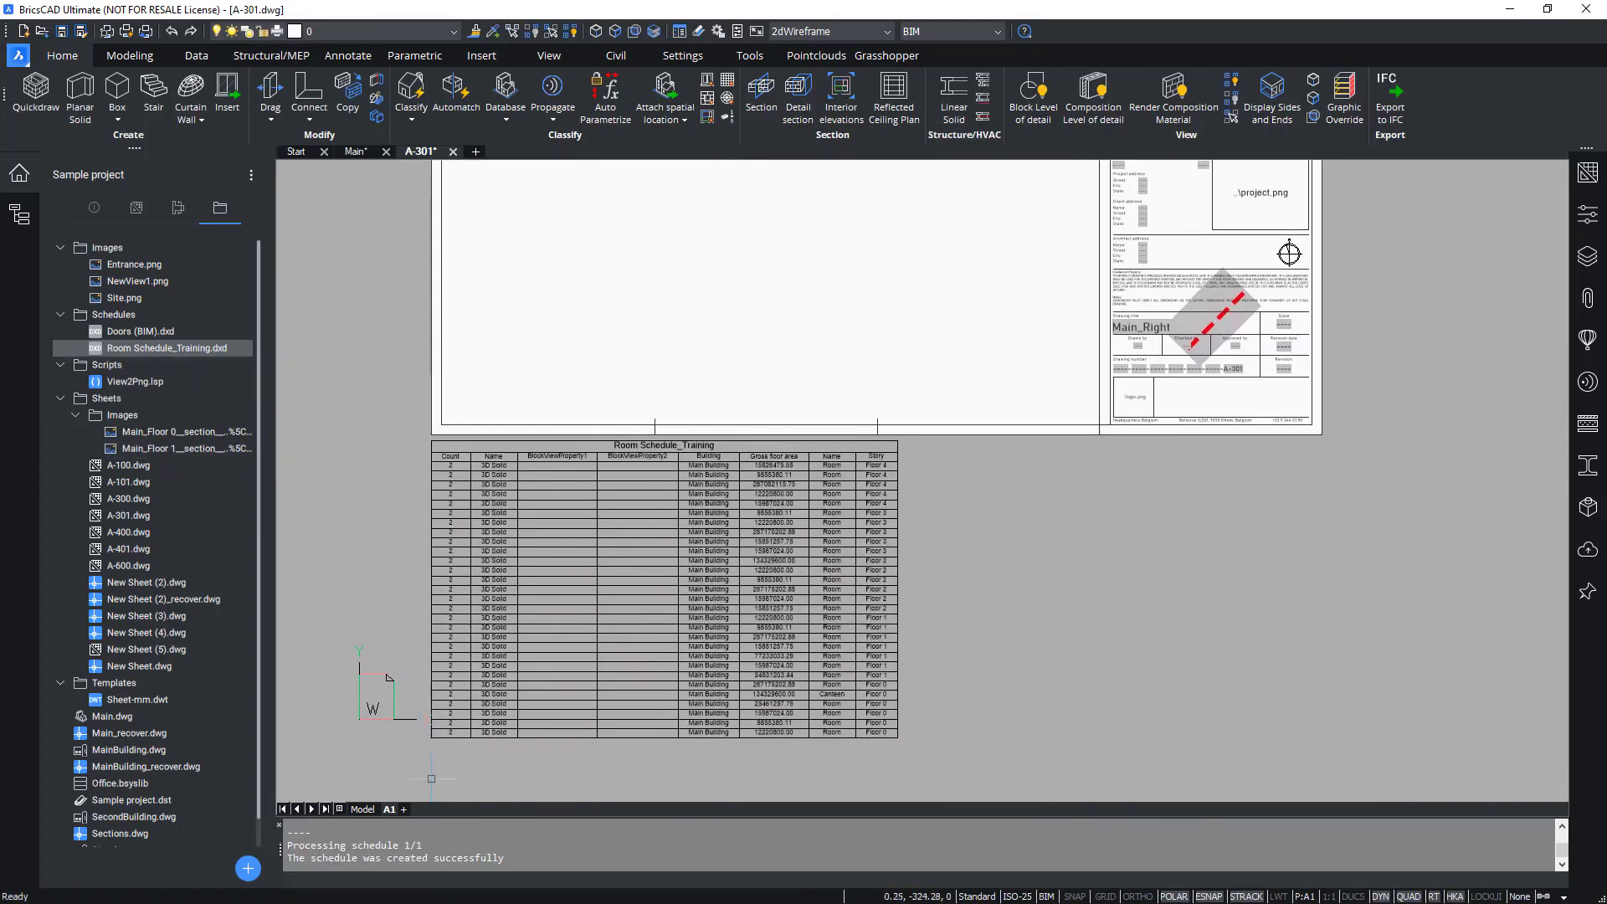
pyautogui.scroll(2, 476, 779)
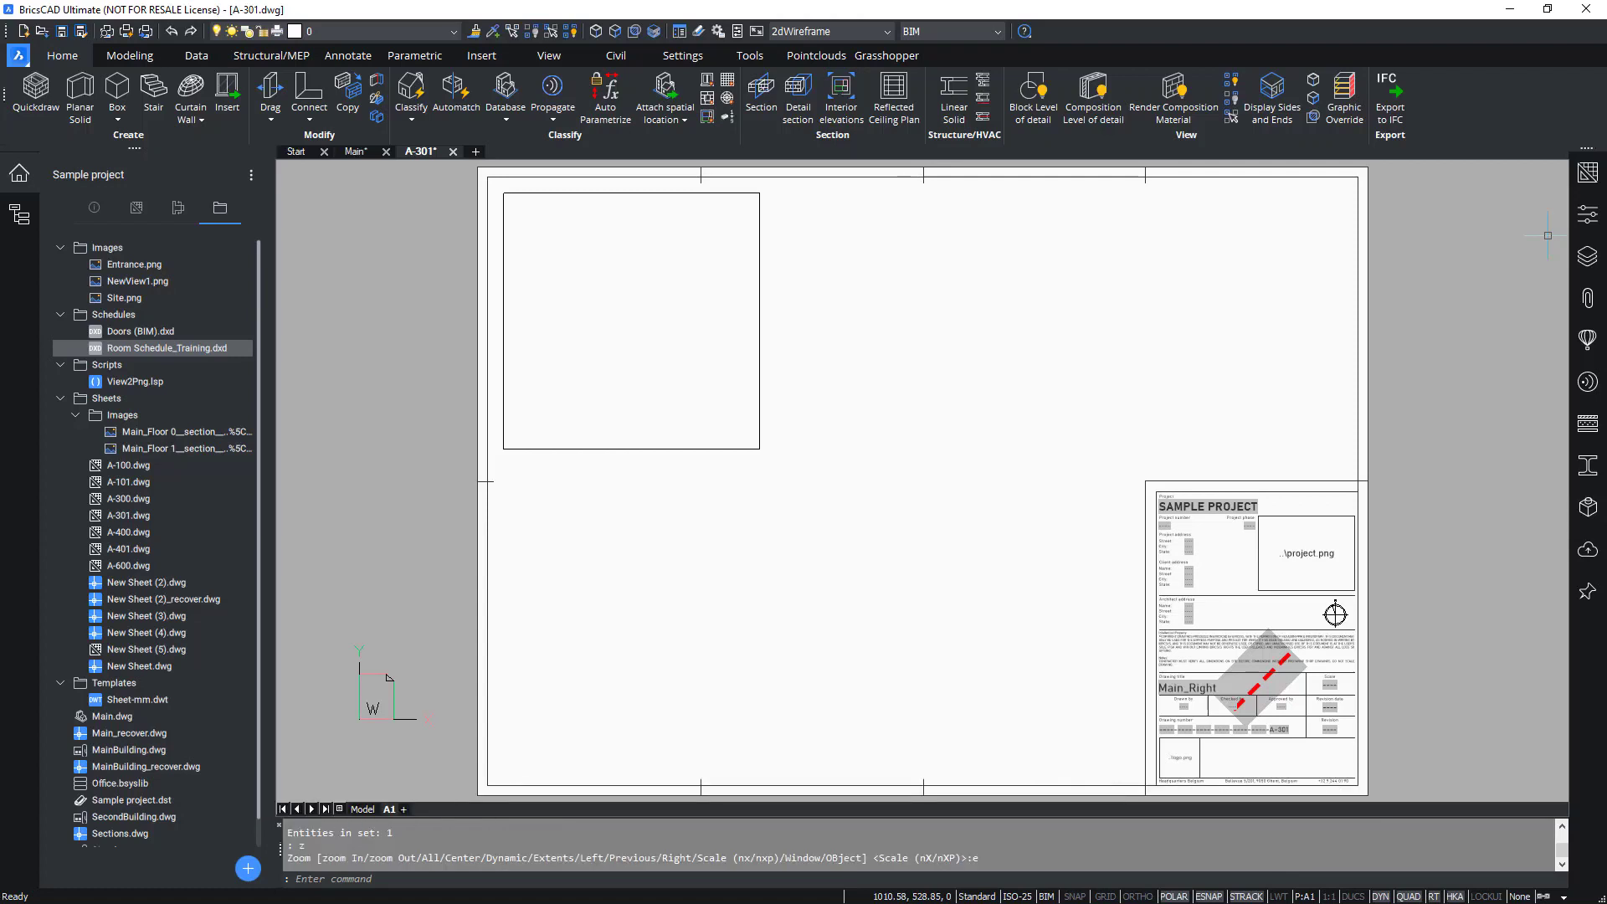
# - Edit the Room Schedule_Training definition, sort its properties alphabetically and include the UCS Elevation property of the Mass category
pyautogui.rightClick(207, 351)
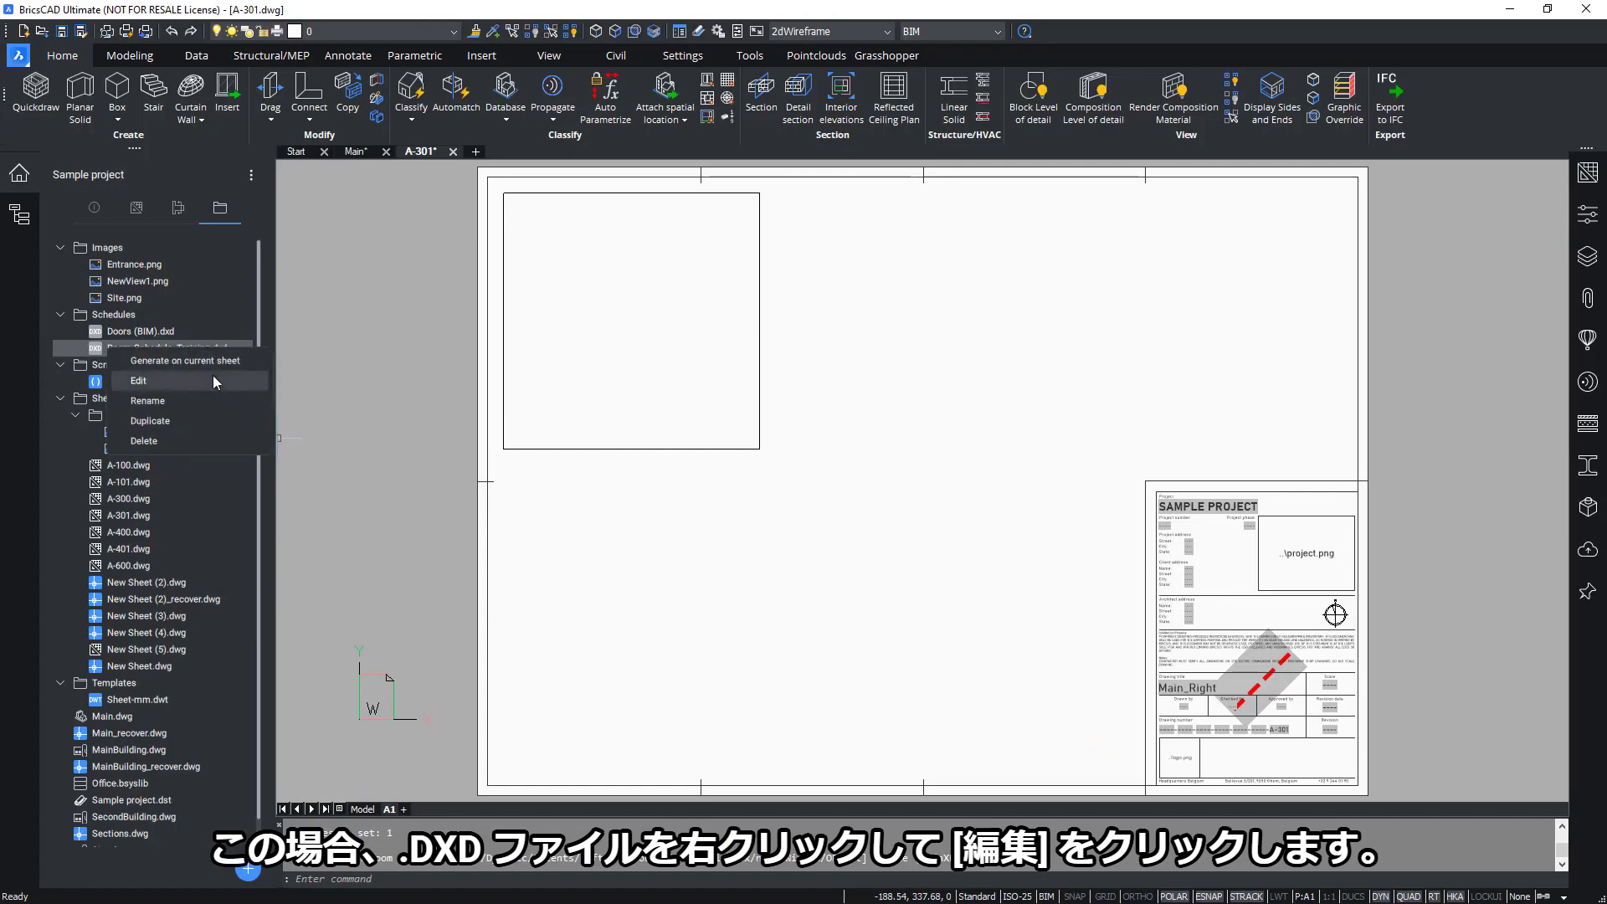
pyautogui.click(212, 382)
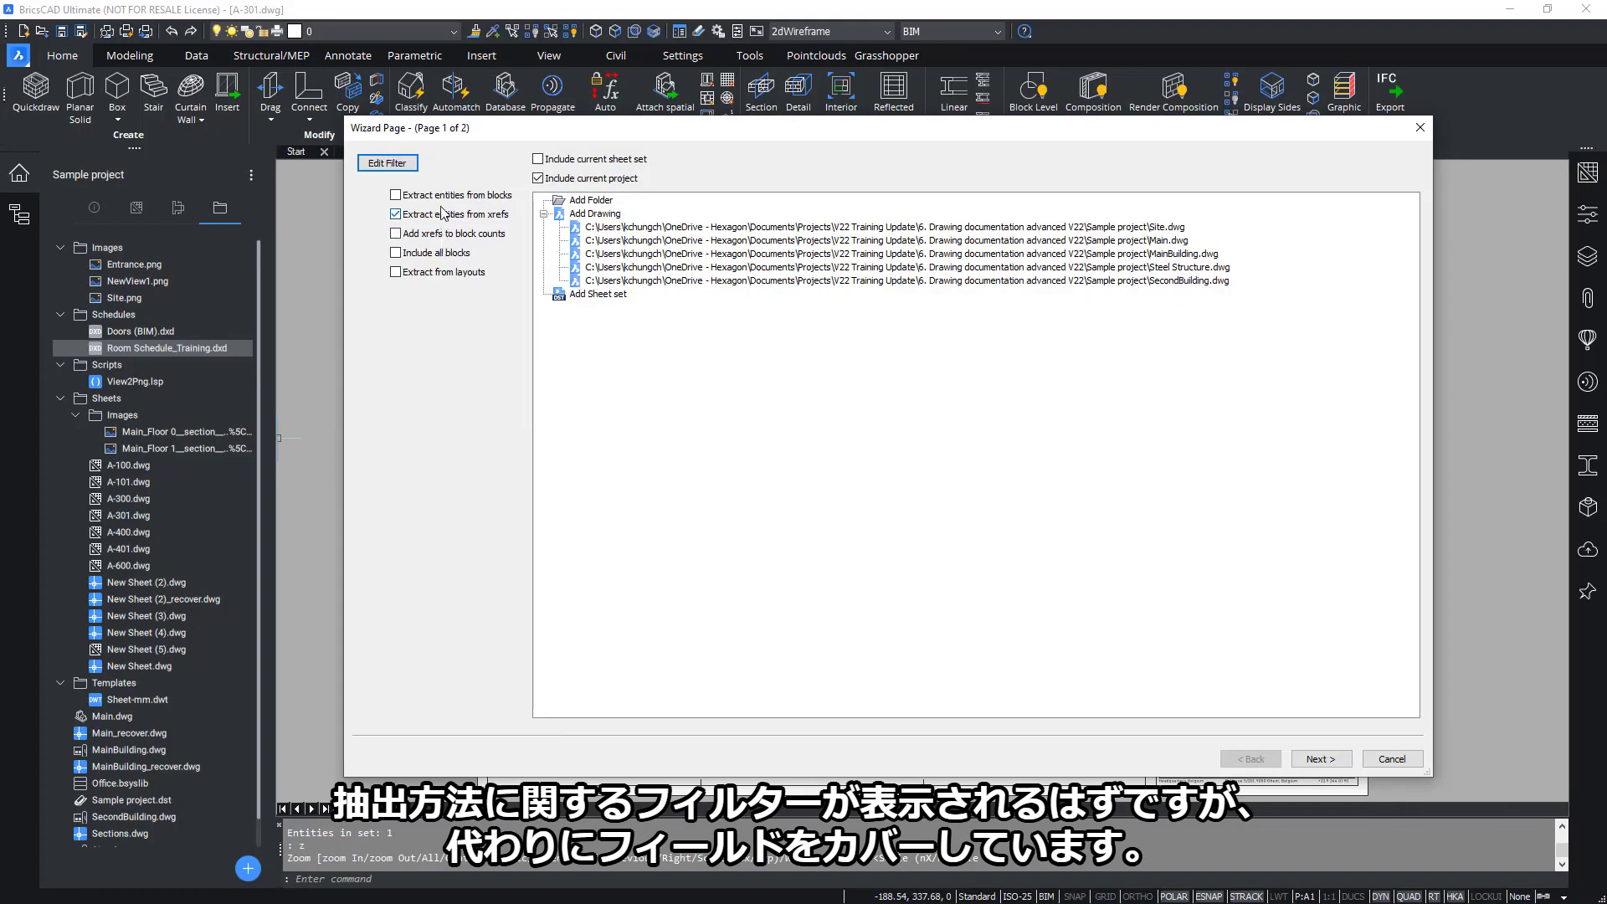
pyautogui.click(1321, 760)
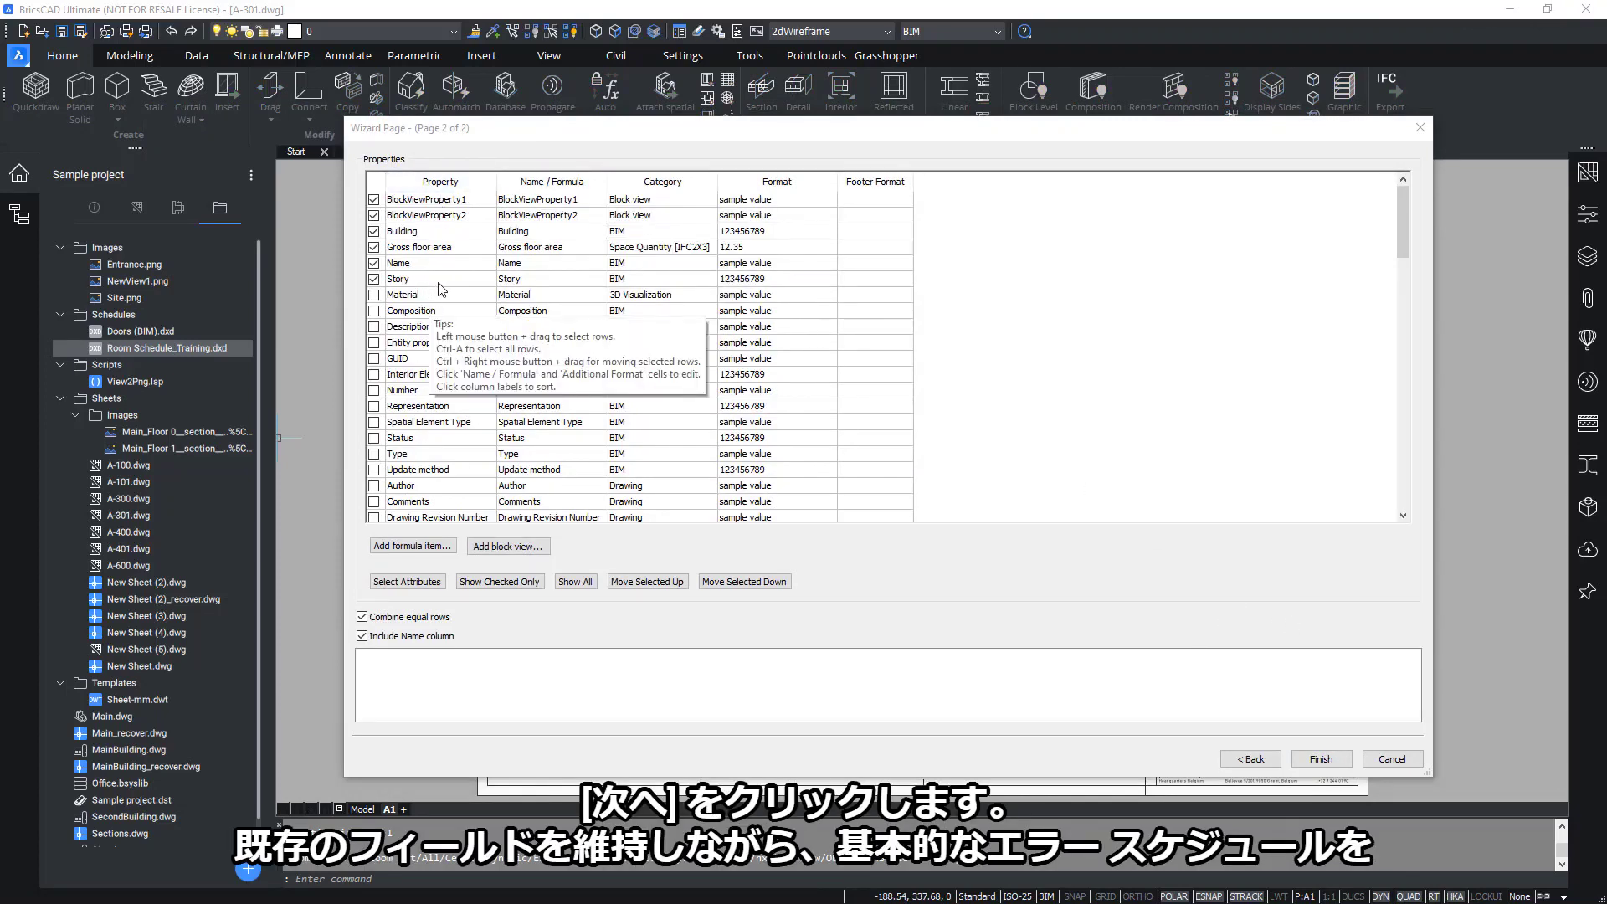
pyautogui.click(438, 182)
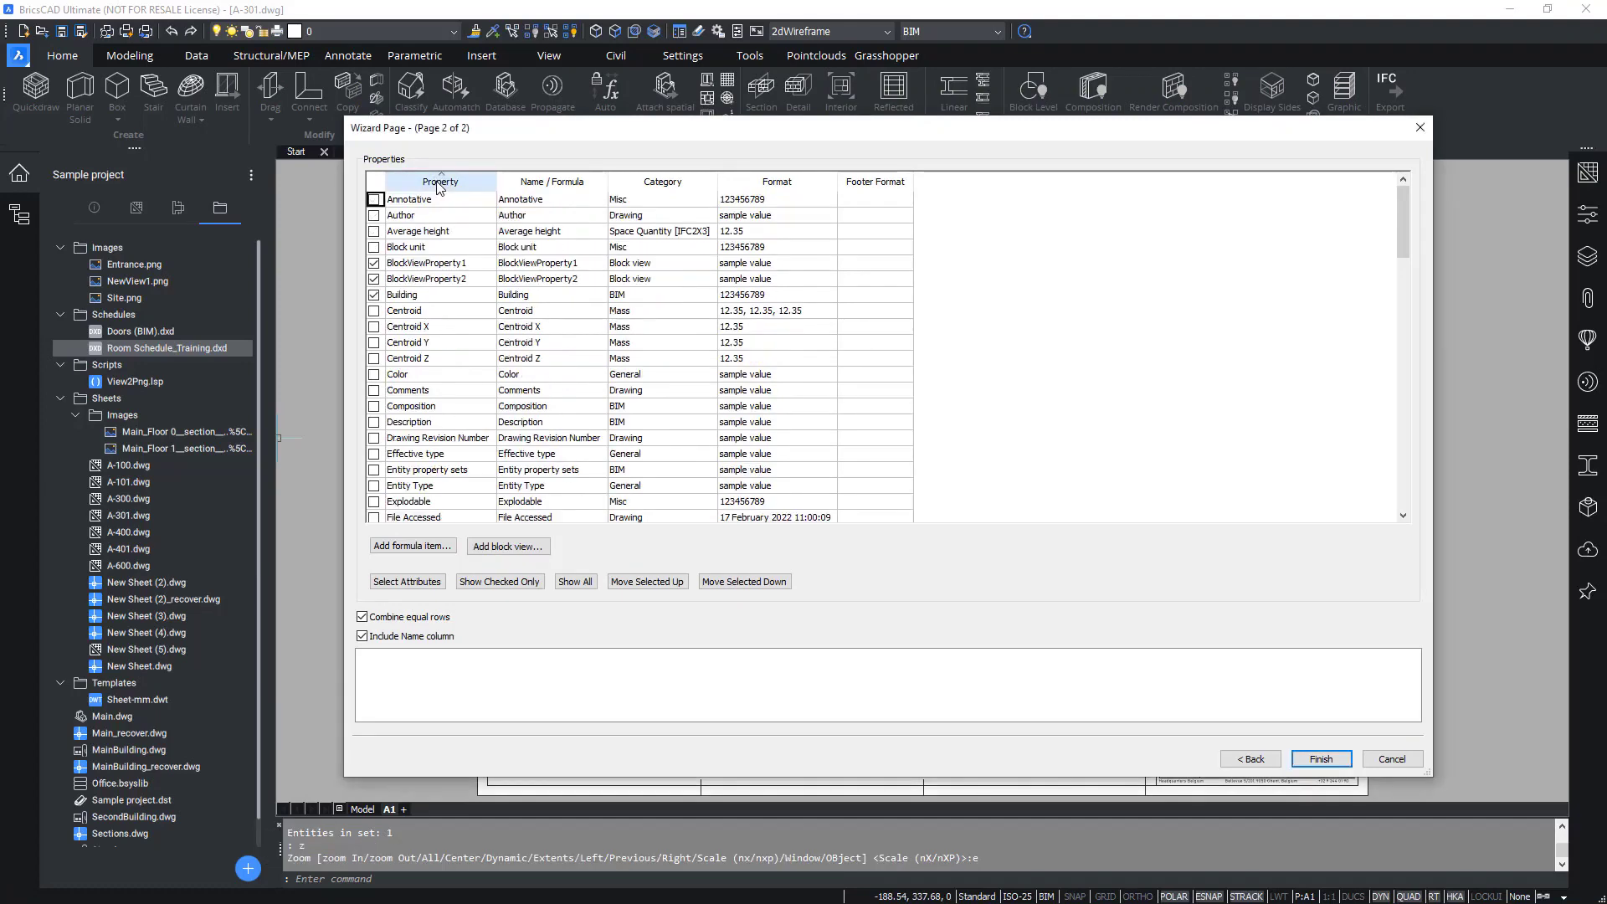
pyautogui.click(438, 183)
pyautogui.click(435, 182)
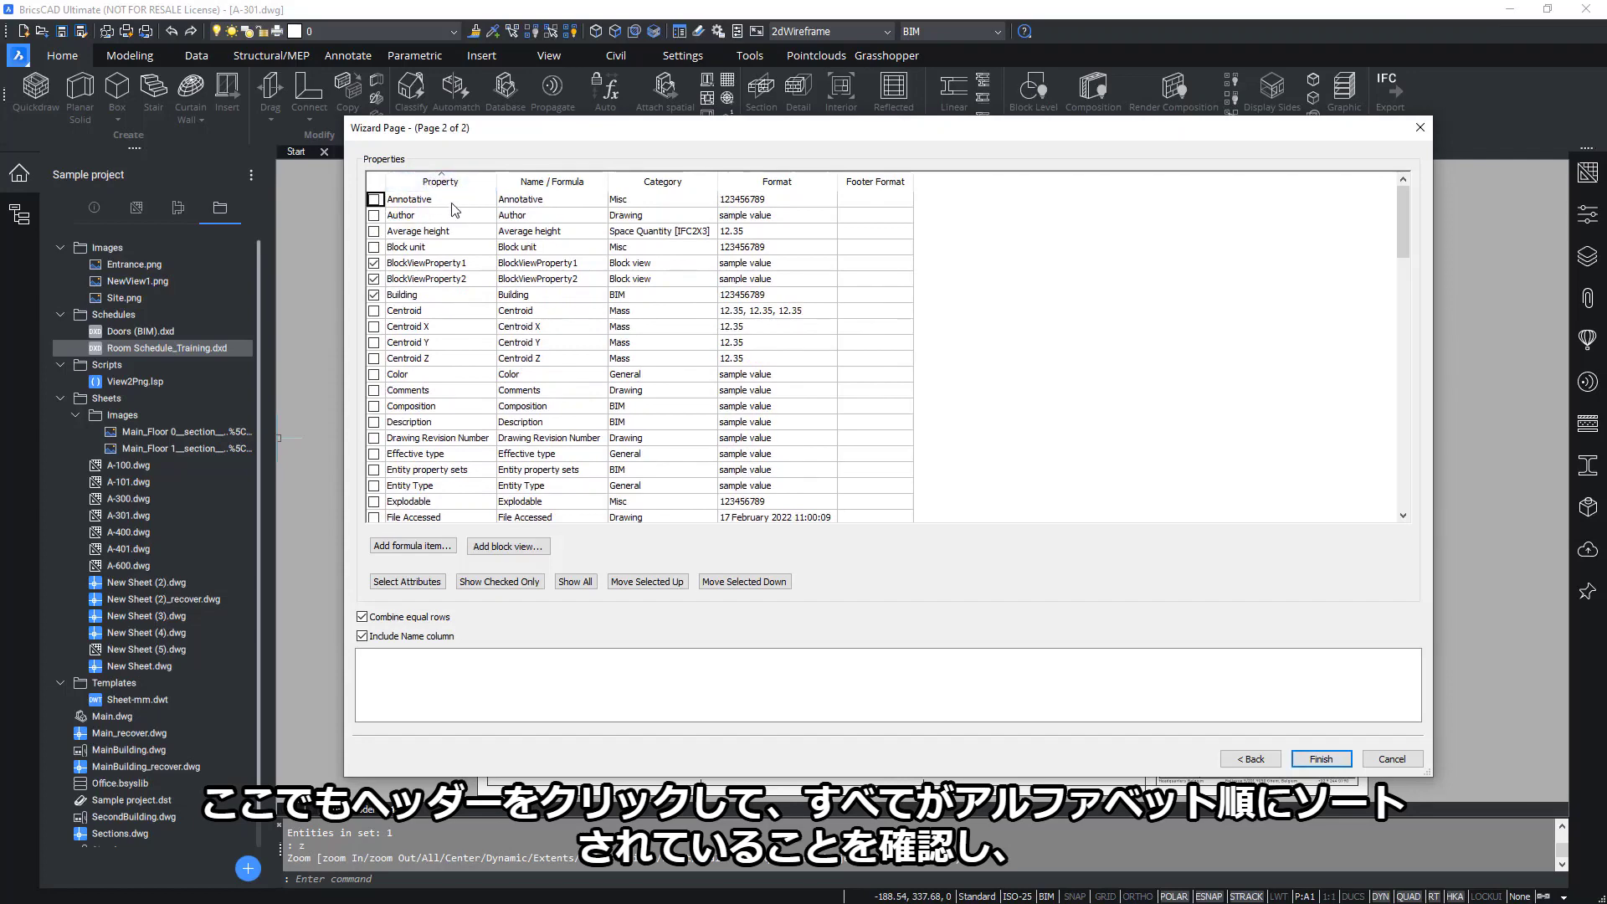
pyautogui.scroll(-15, 452, 268)
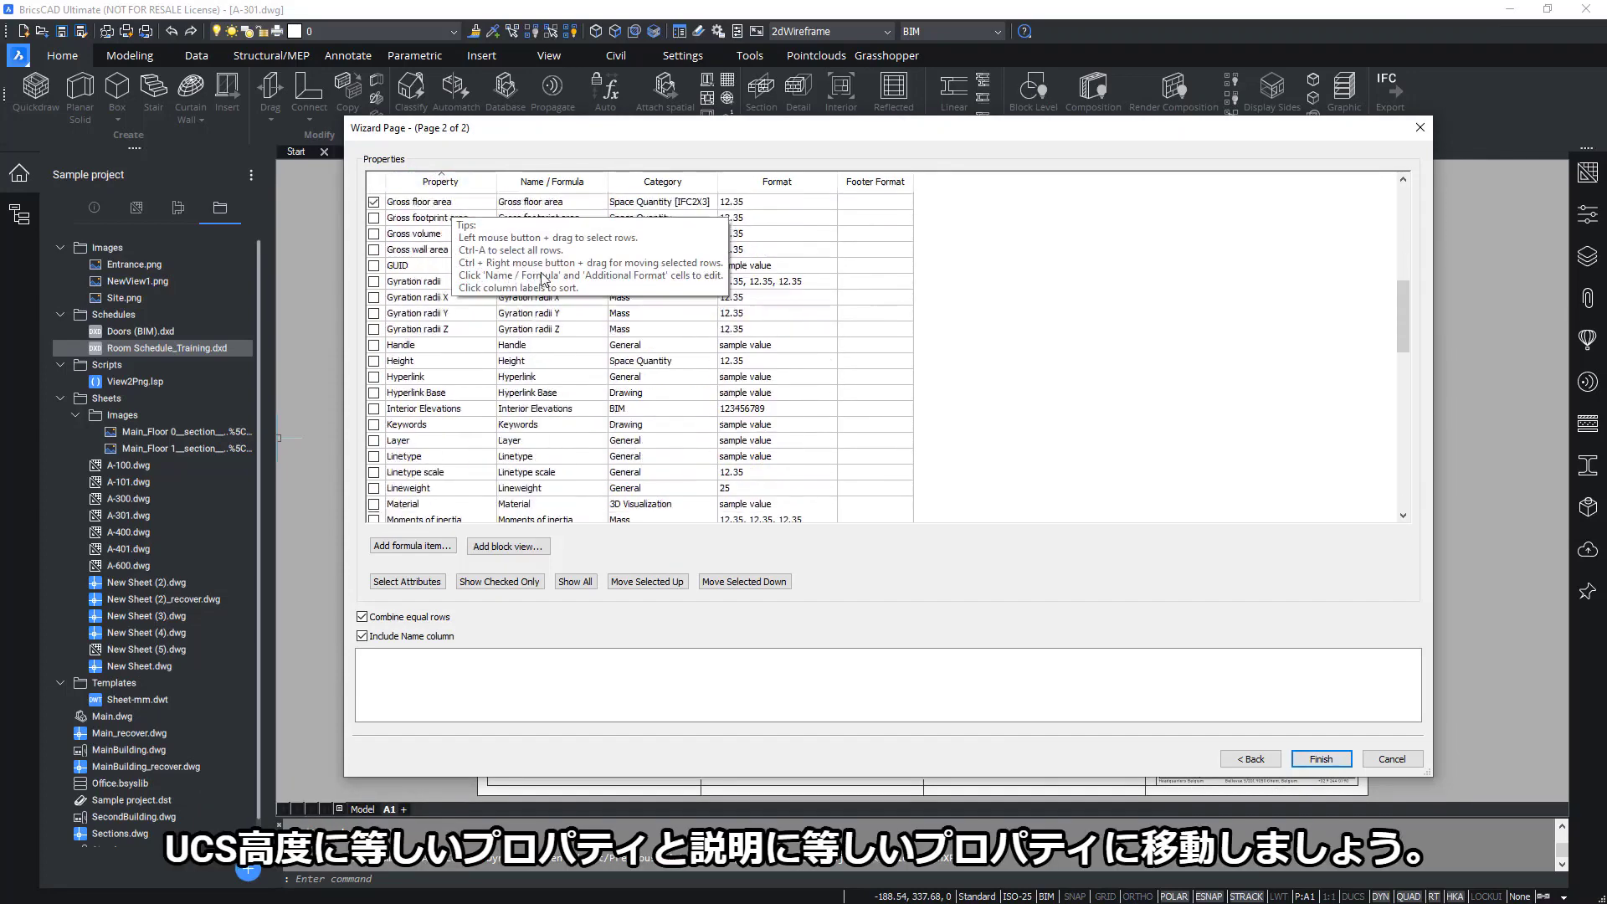
pyautogui.scroll(-3, 483, 301)
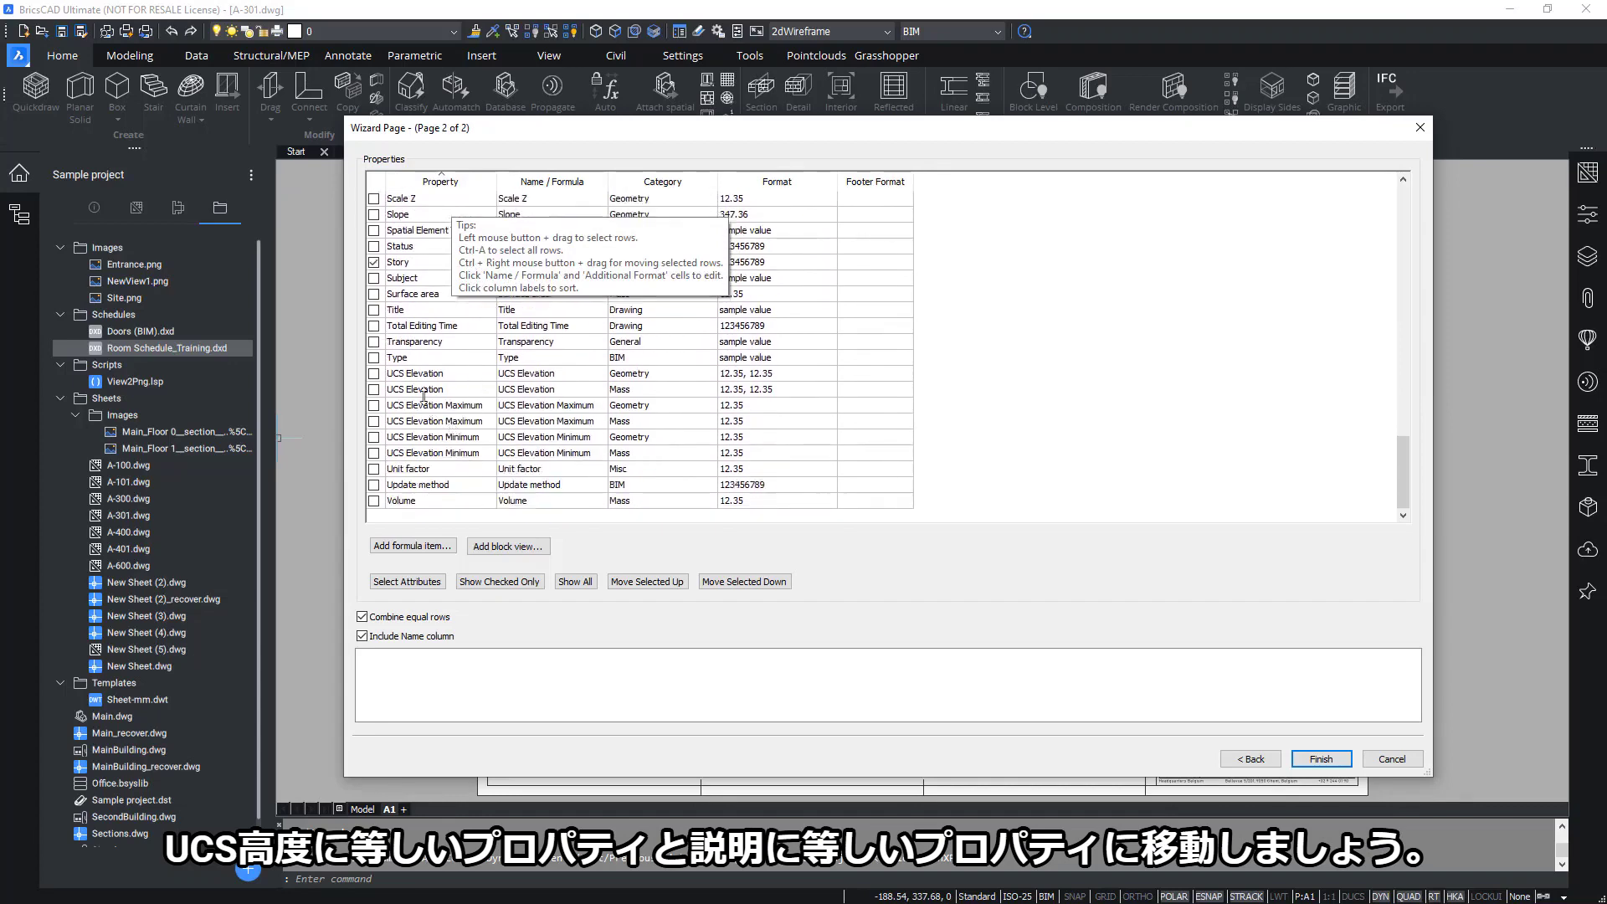
pyautogui.click(374, 390)
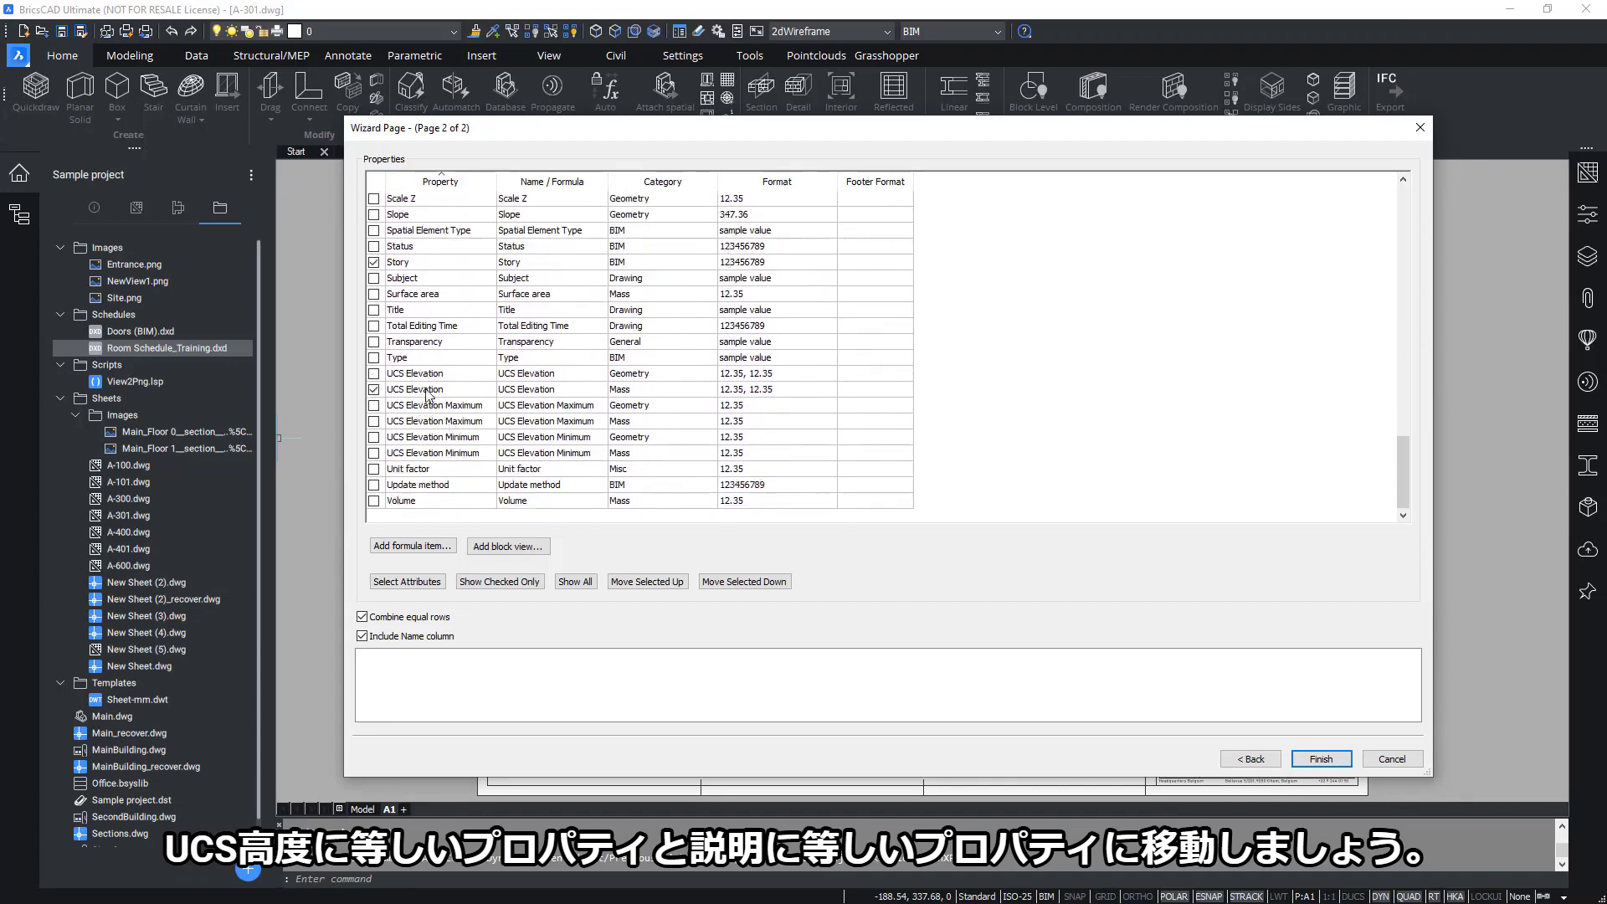
# - Include the BIM Description property in Room Schedule_Training and finish editing the definition
pyautogui.scroll(15, 436, 362)
pyautogui.scroll(5, 437, 358)
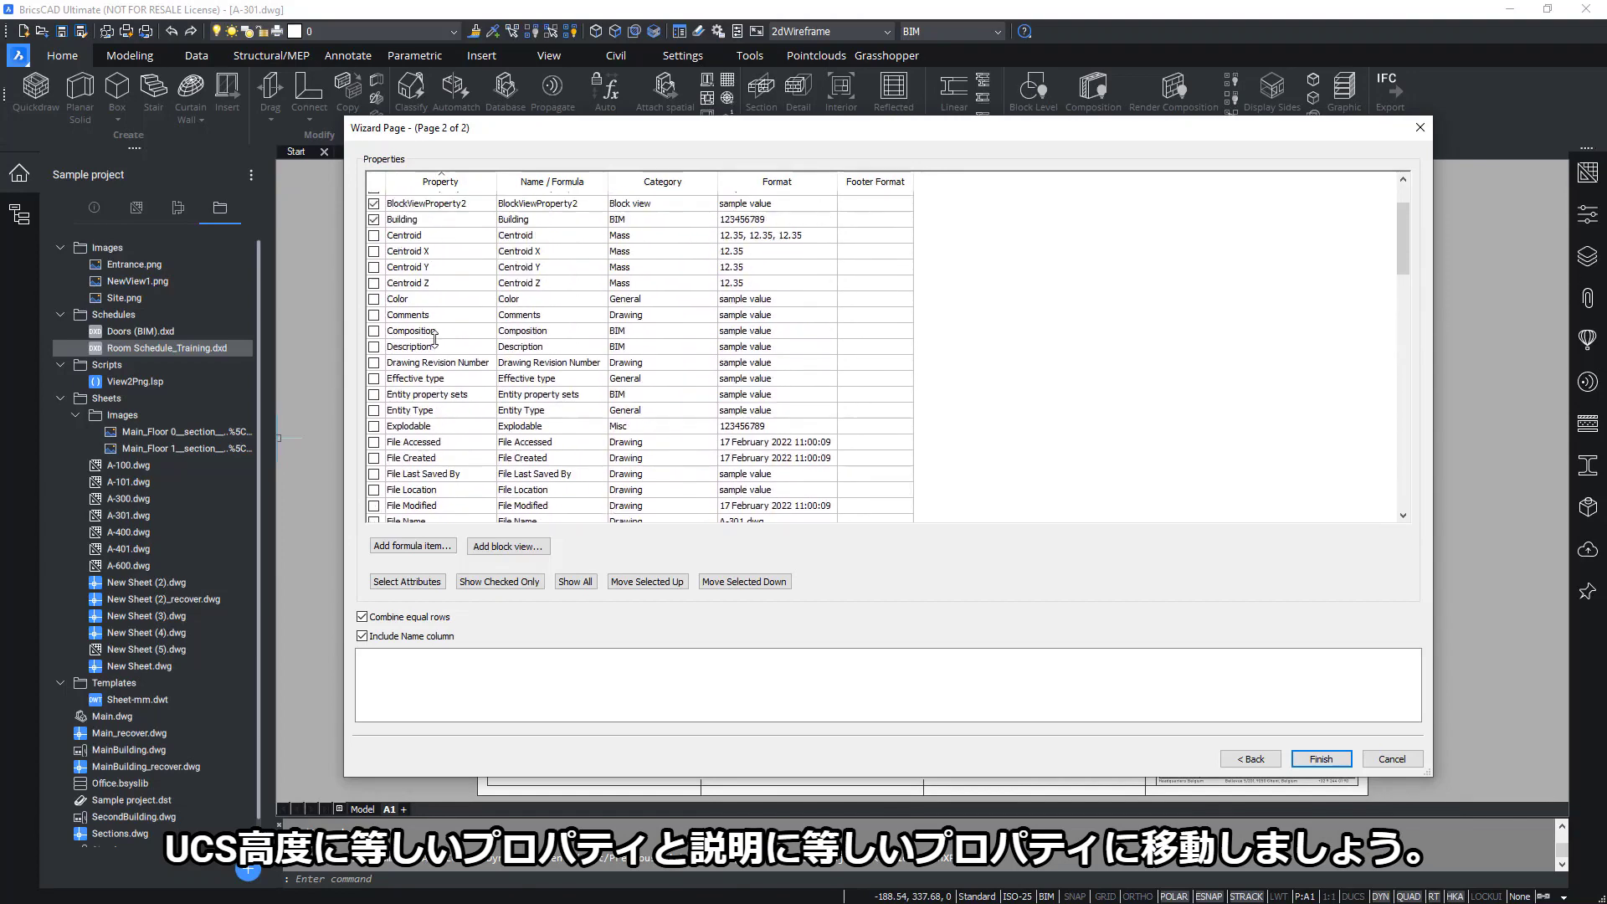
pyautogui.click(374, 384)
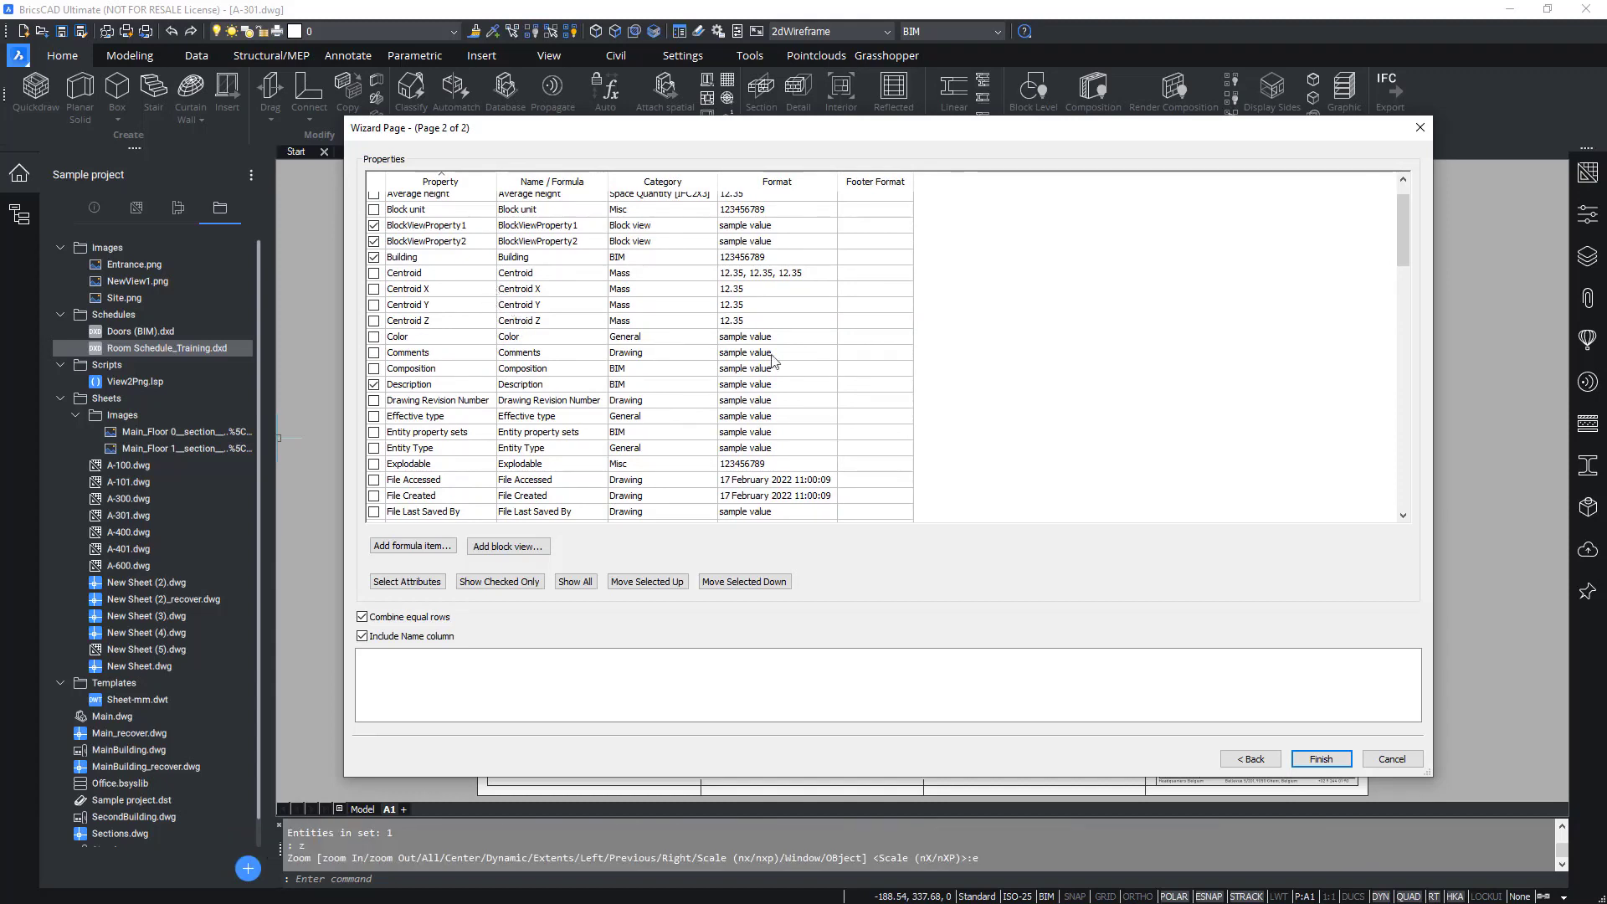
pyautogui.click(1321, 759)
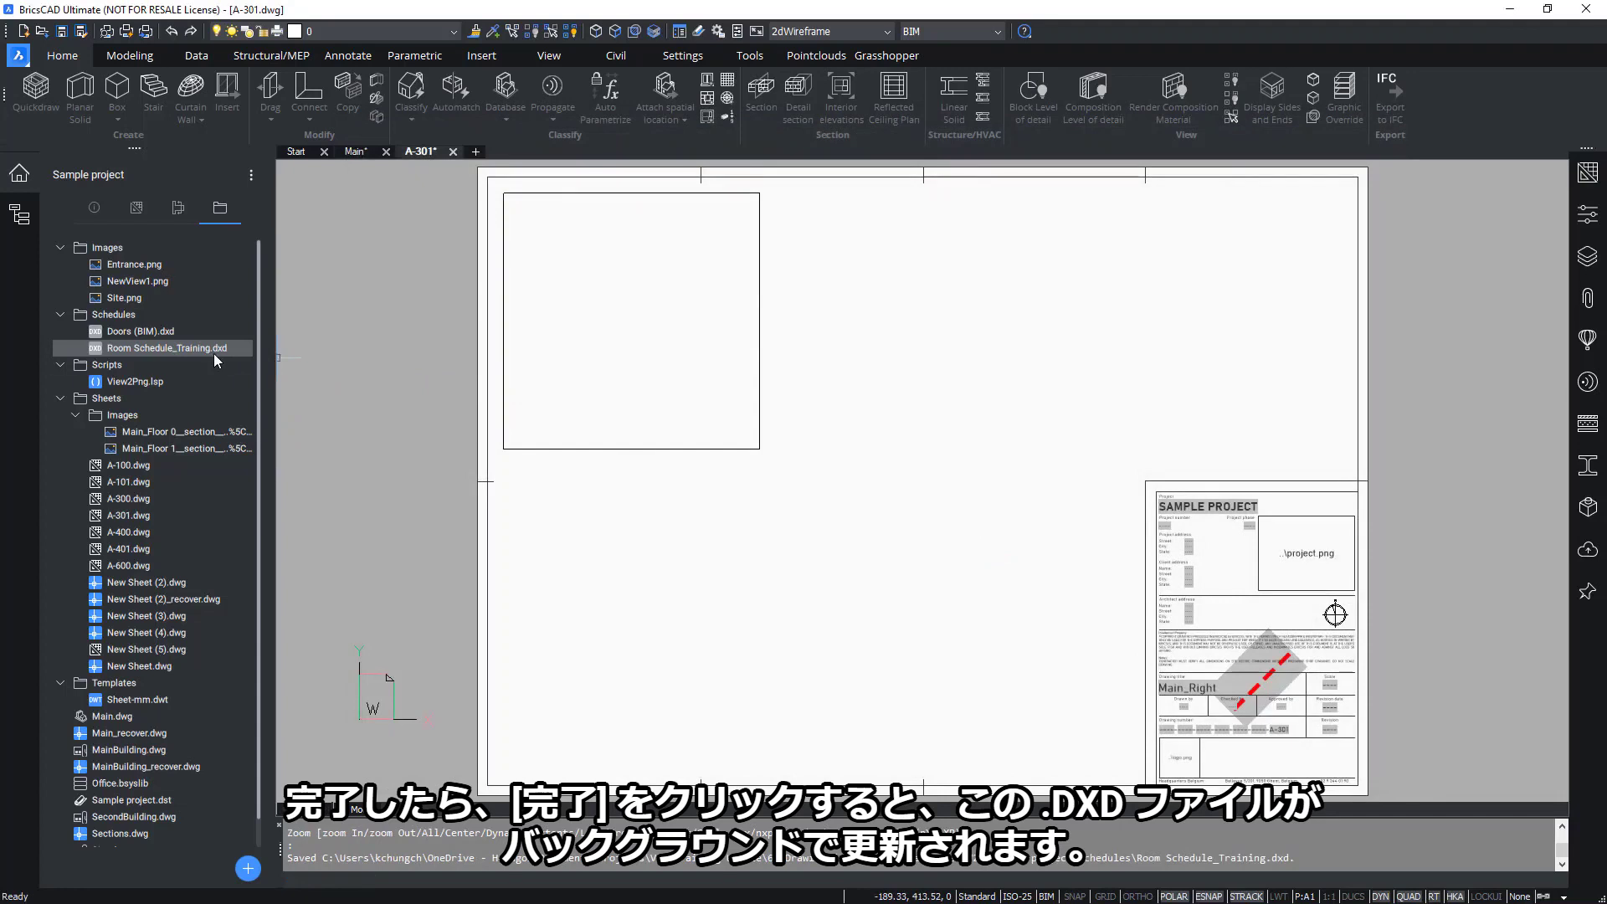
# - Select the Room Schedule_Training table below the sheet and update it from its edited definition
pyautogui.moveTo(945, 634); pyautogui.dragTo(914, 323, button='middle')
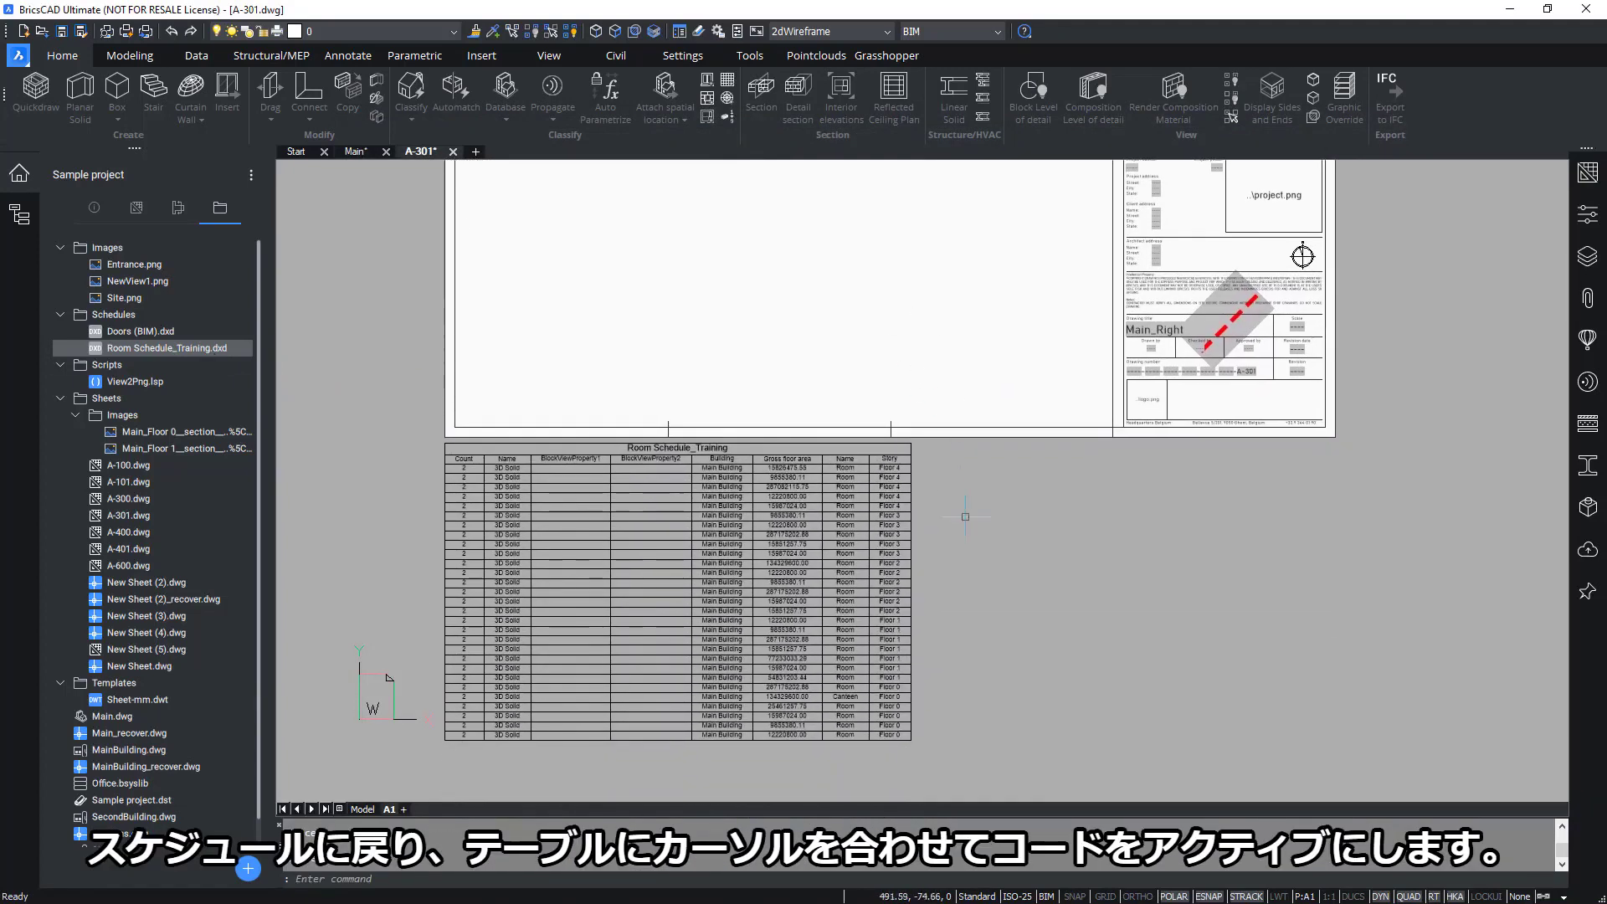
pyautogui.moveTo(991, 563); pyautogui.dragTo(862, 669)
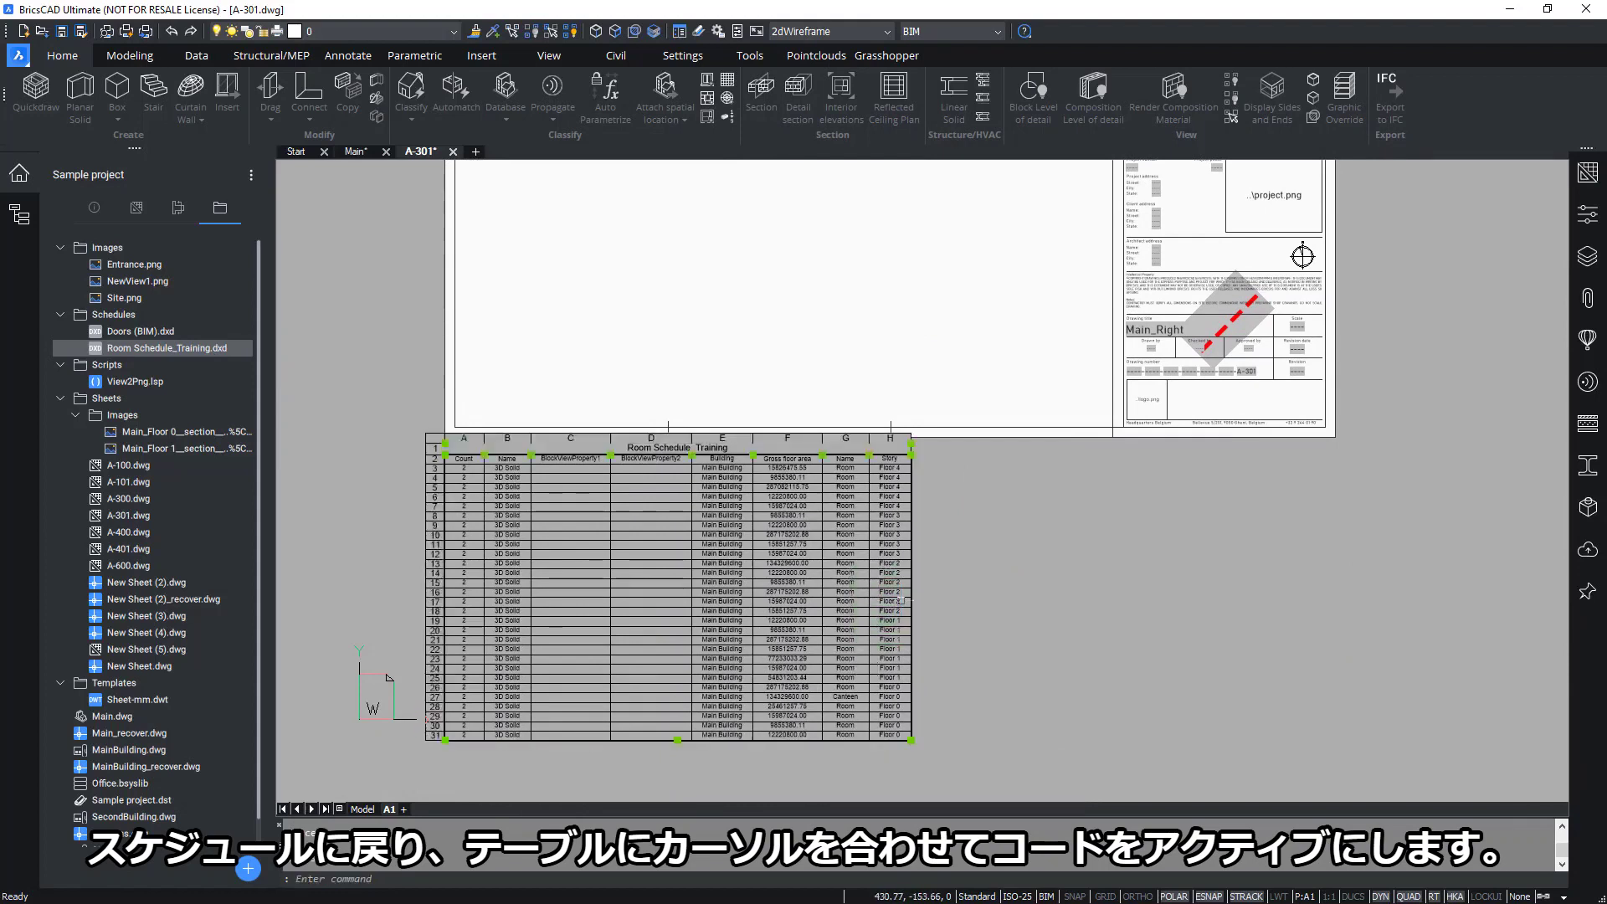
pyautogui.moveTo(904, 602)
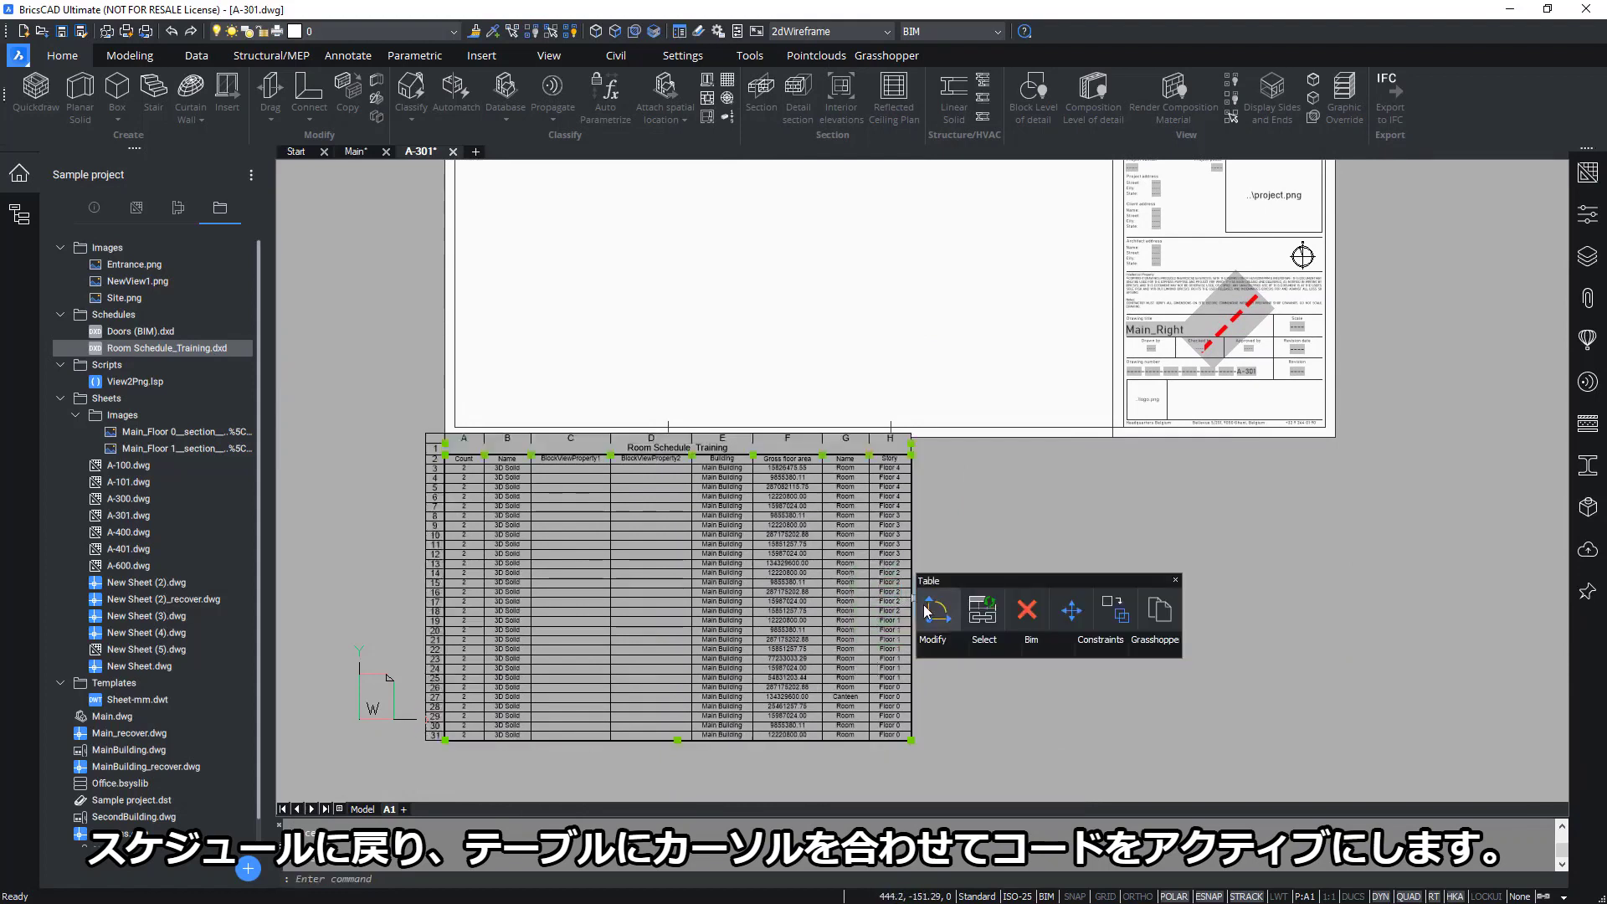
pyautogui.click(981, 610)
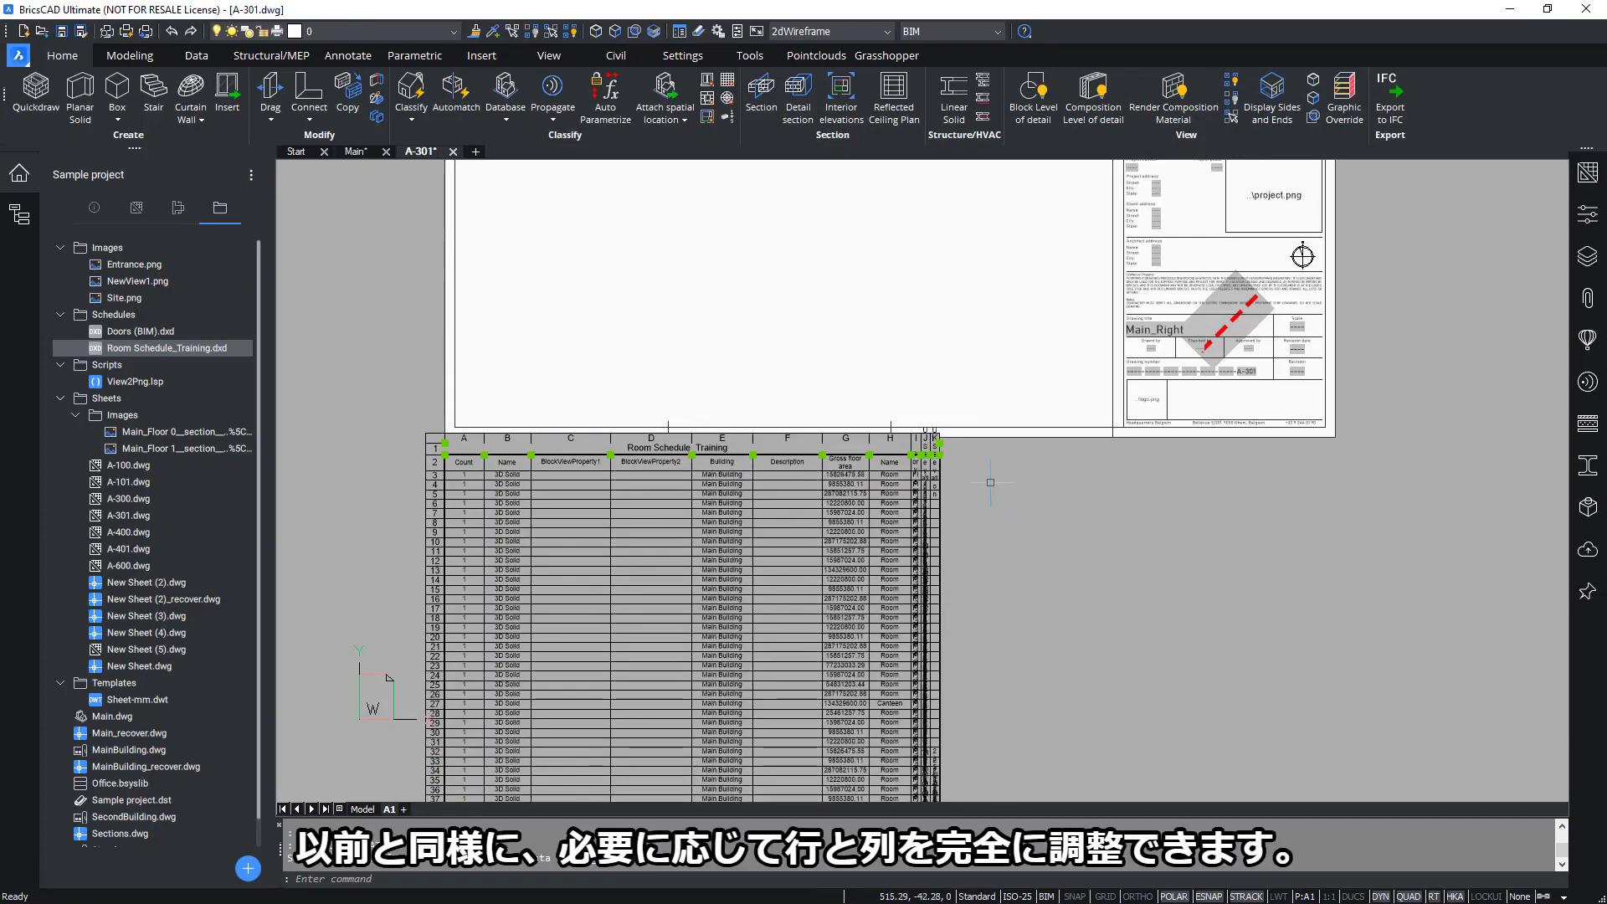
# - Widen both UCS Elevation columns and the Story column of the room schedule table so their text fits across
pyautogui.scroll(5, 979, 471)
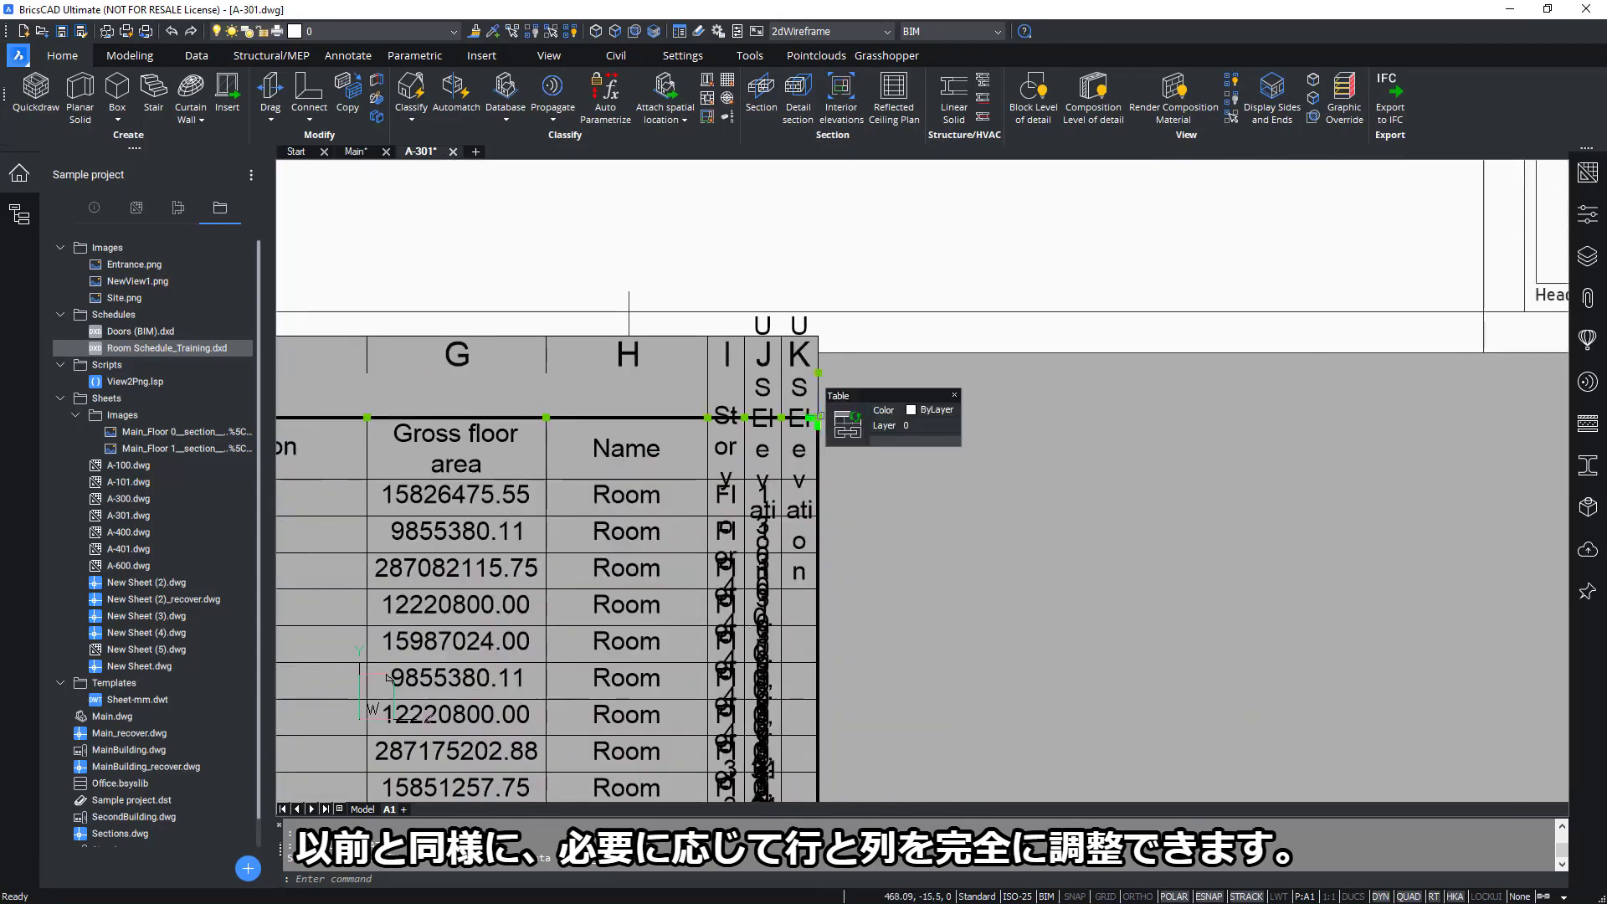
pyautogui.click(817, 418)
pyautogui.click(1107, 430)
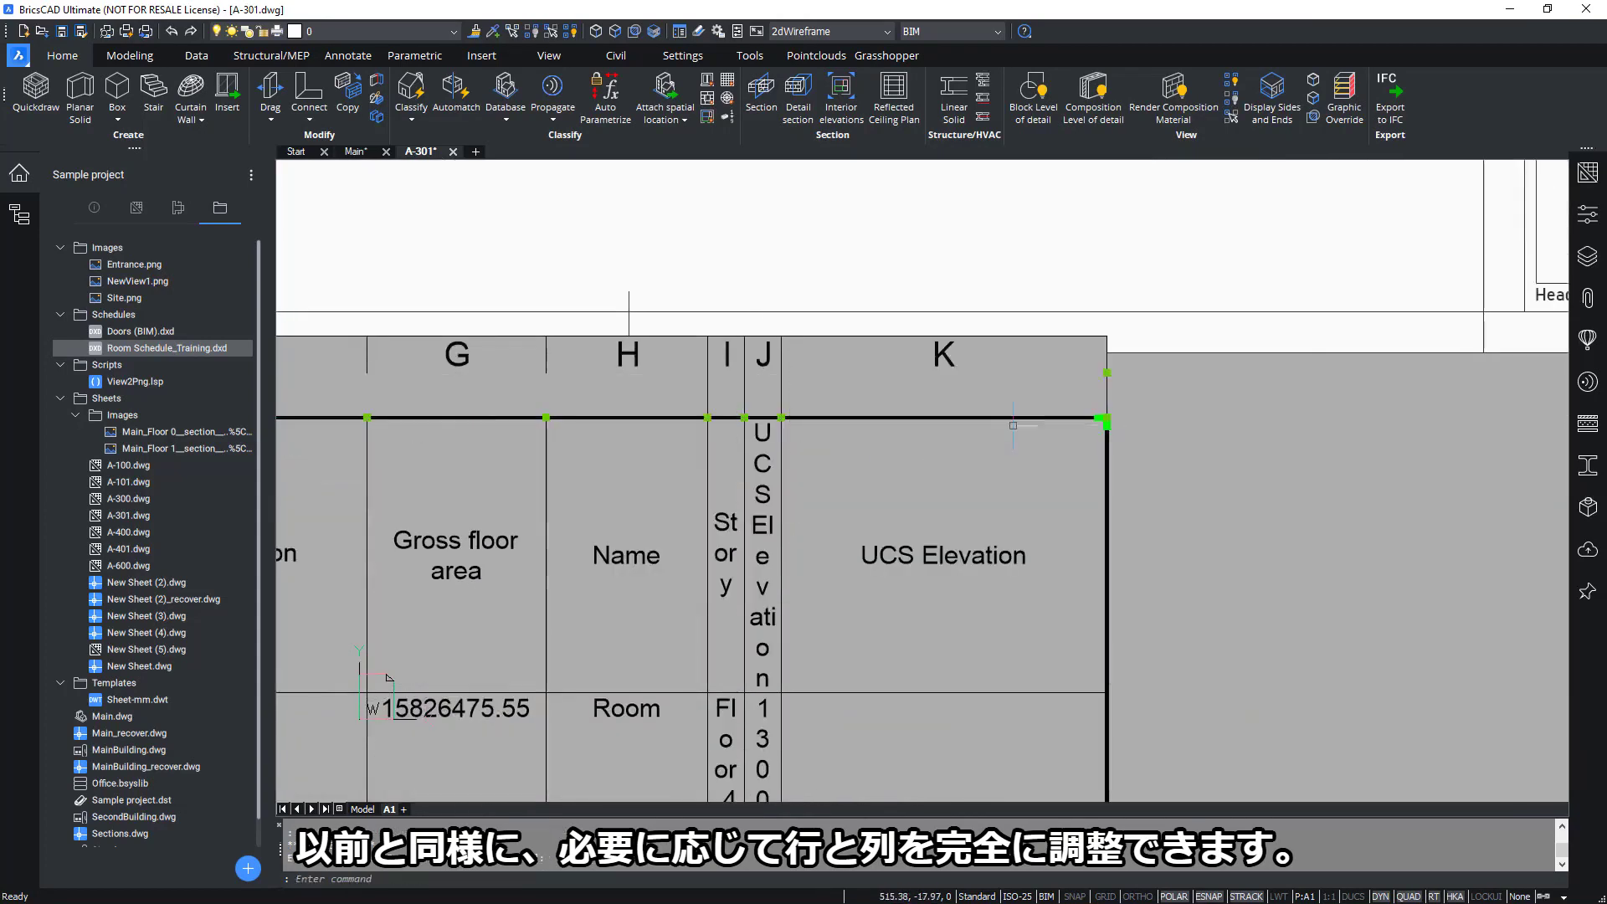
pyautogui.click(781, 417)
pyautogui.click(950, 417)
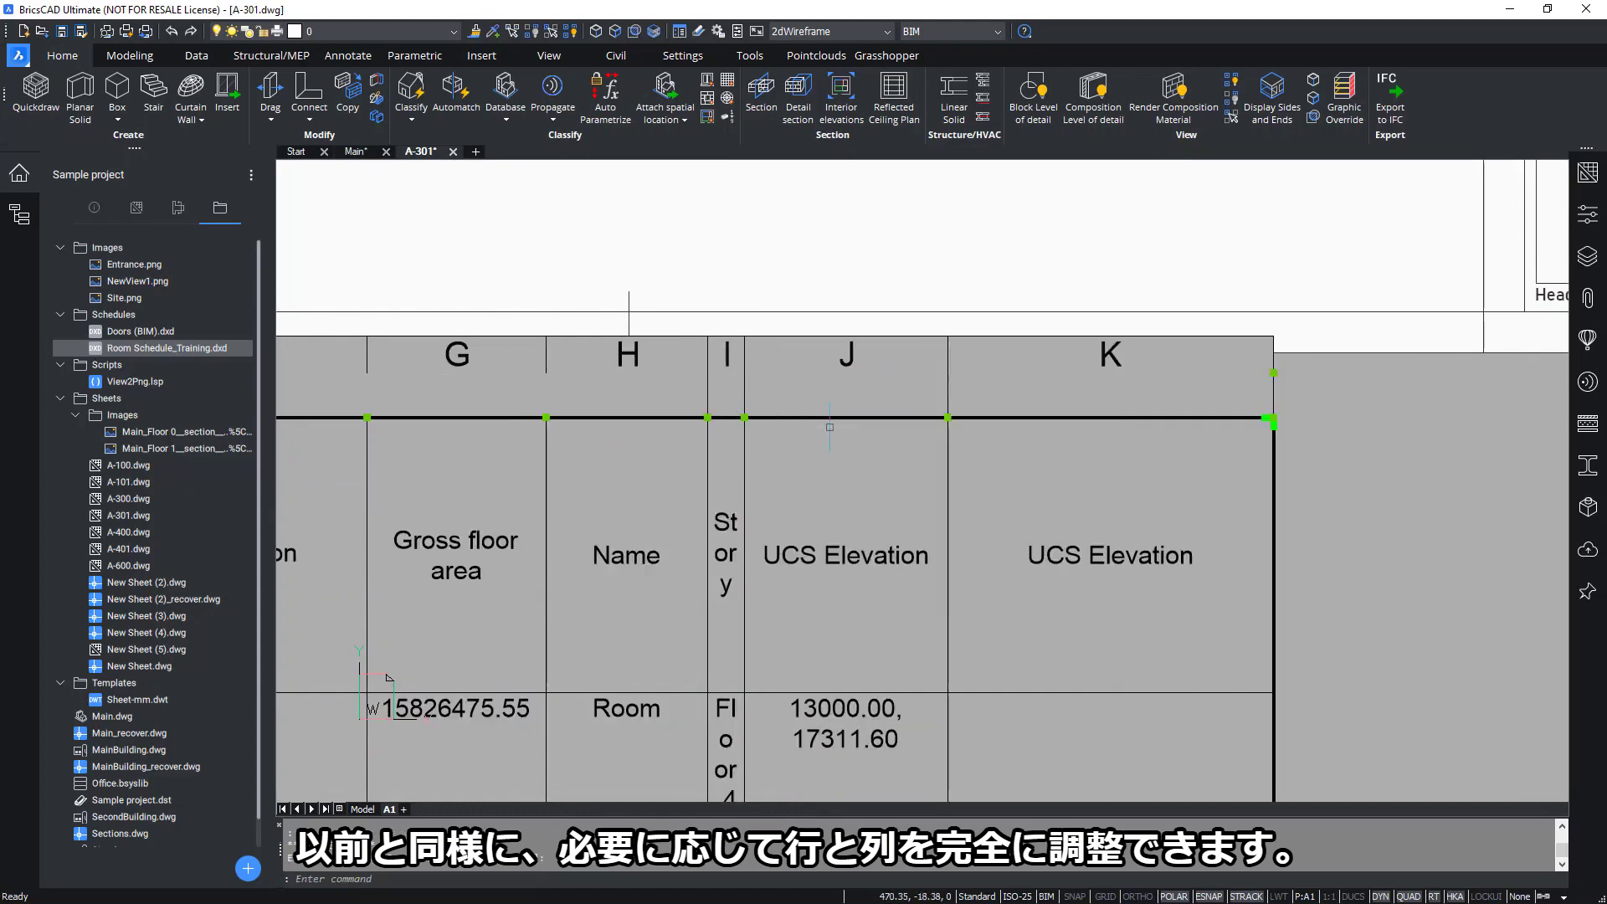
pyautogui.click(744, 417)
pyautogui.click(850, 417)
pyautogui.scroll(-7, 1038, 461)
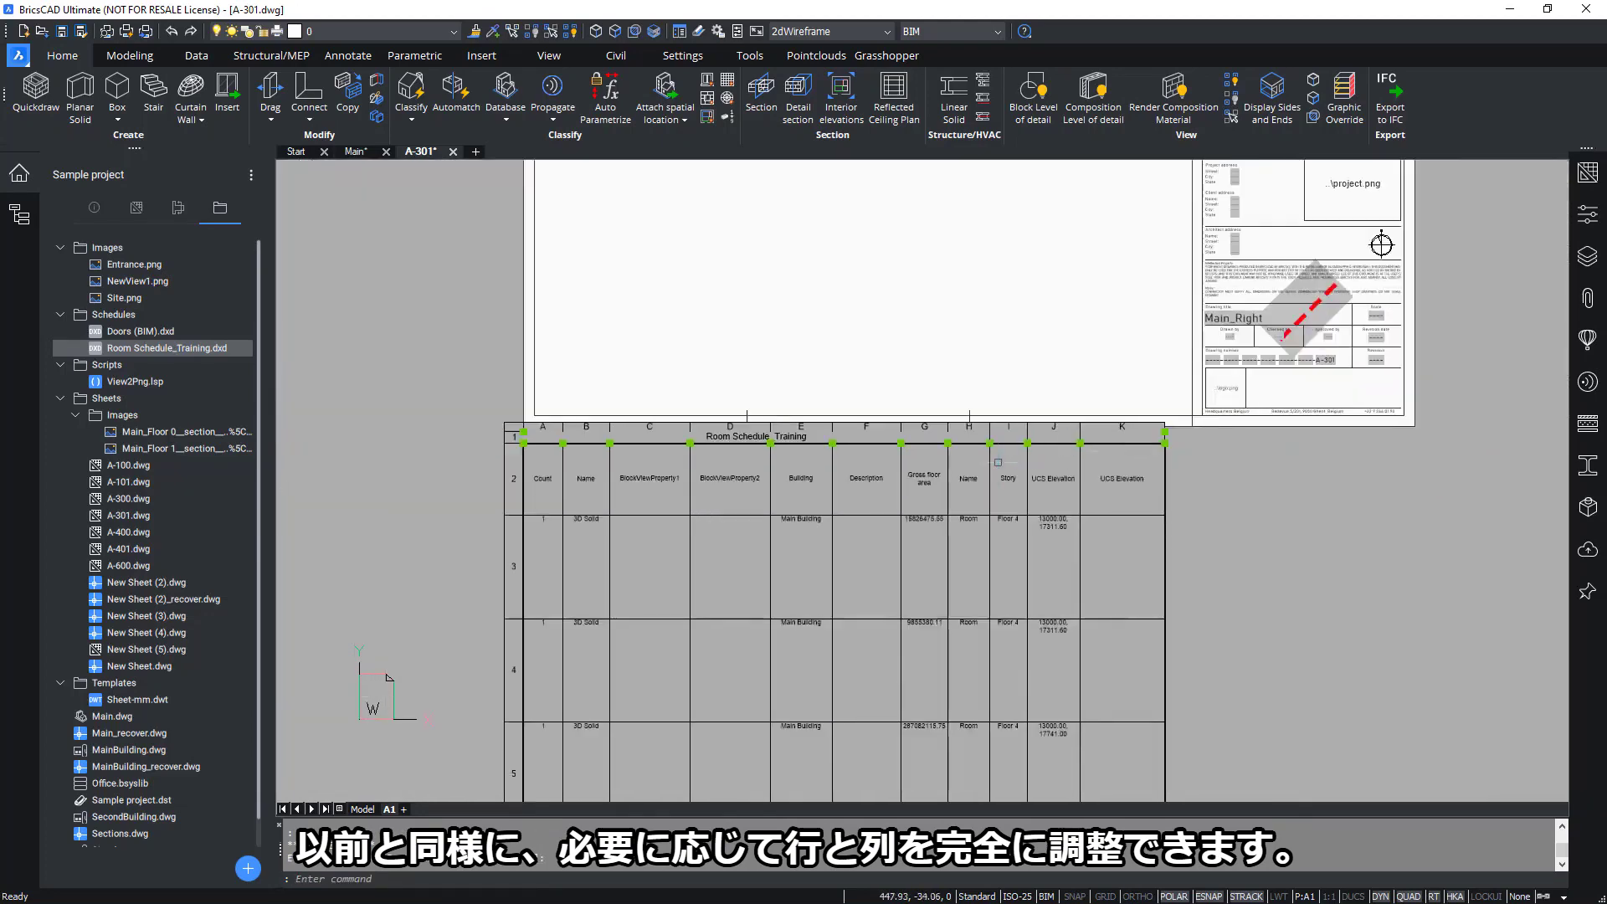
pyautogui.moveTo(1209, 521)
pyautogui.mouseDown(button='middle')
pyautogui.moveTo(1206, 187)
pyautogui.moveTo(1165, 497)
pyautogui.mouseUp(button='middle')
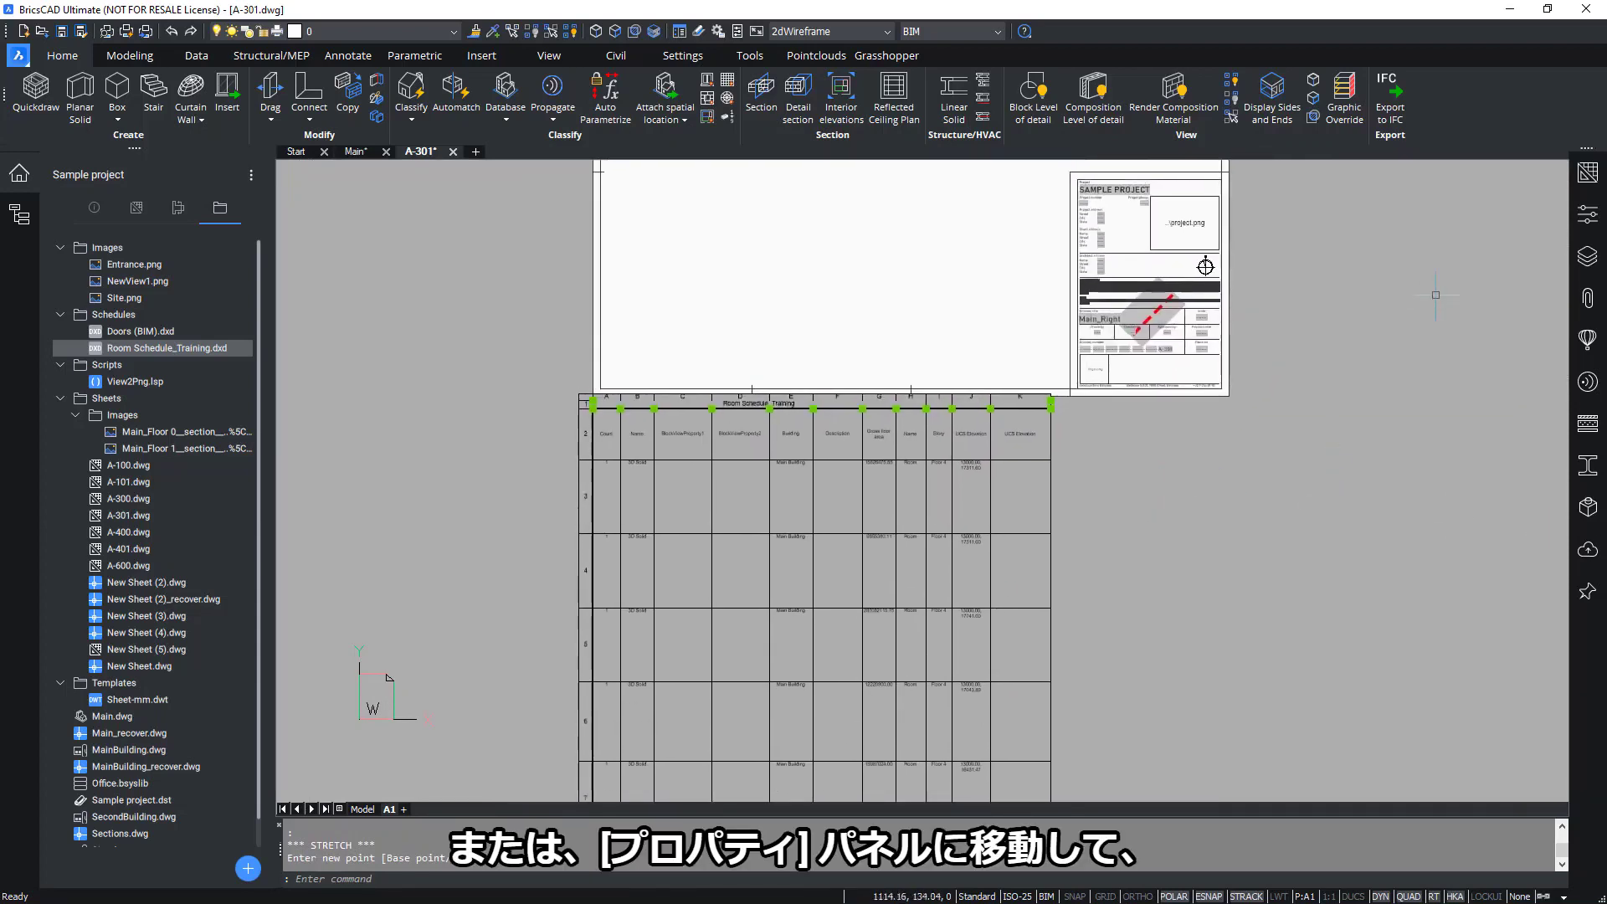
# - Open the properties of the room schedule table and set its height to 400 mm
pyautogui.click(1591, 216)
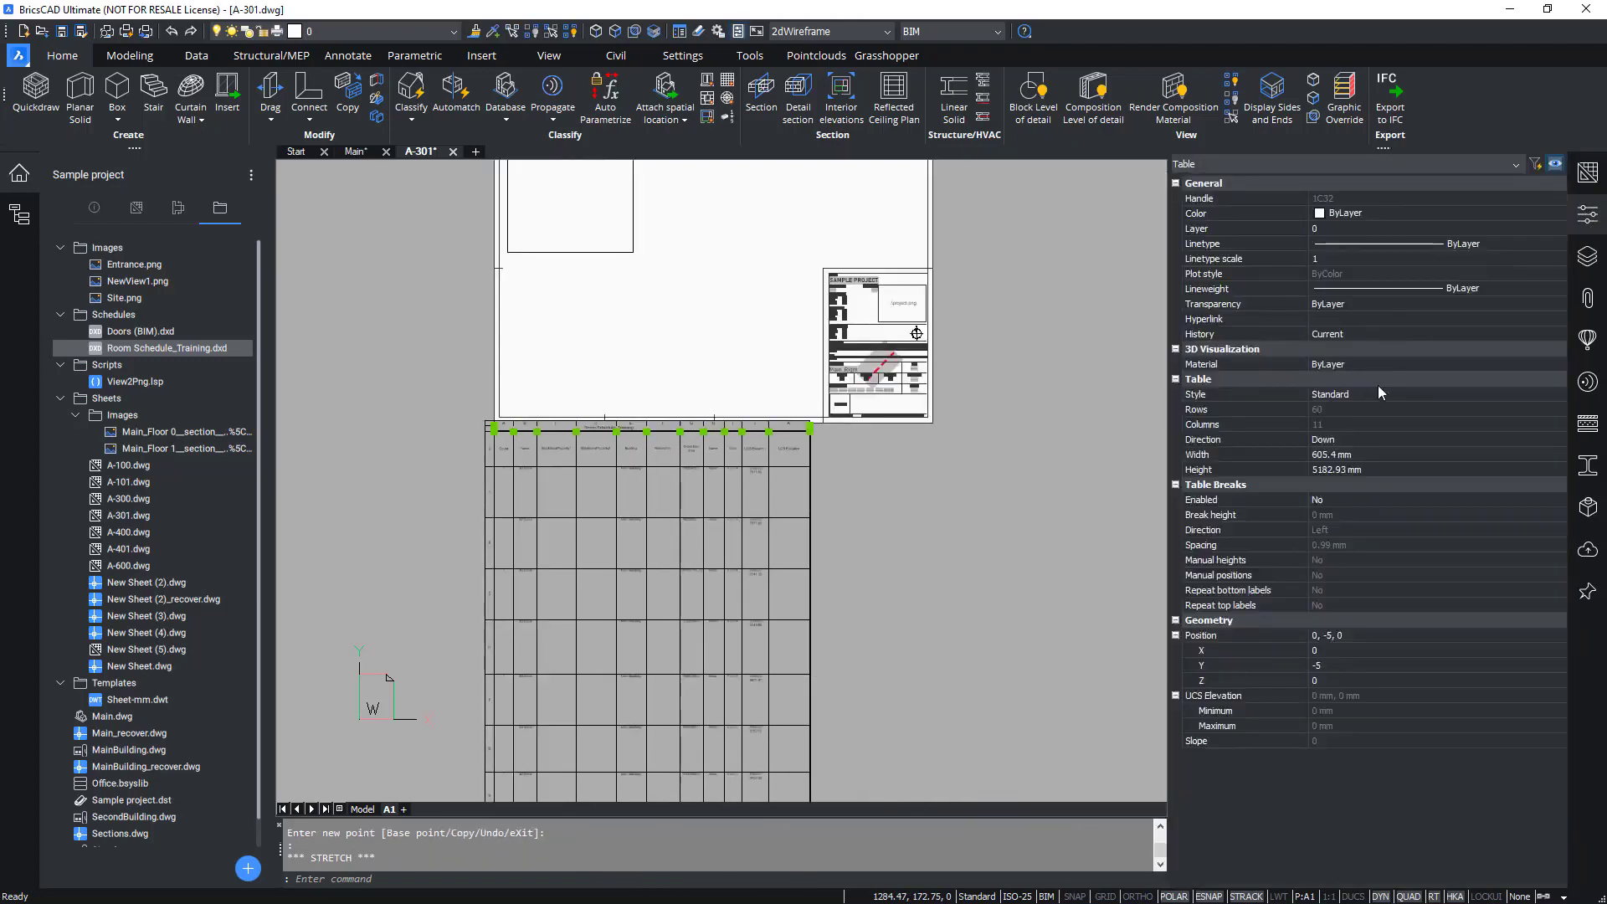
pyautogui.click(1366, 469)
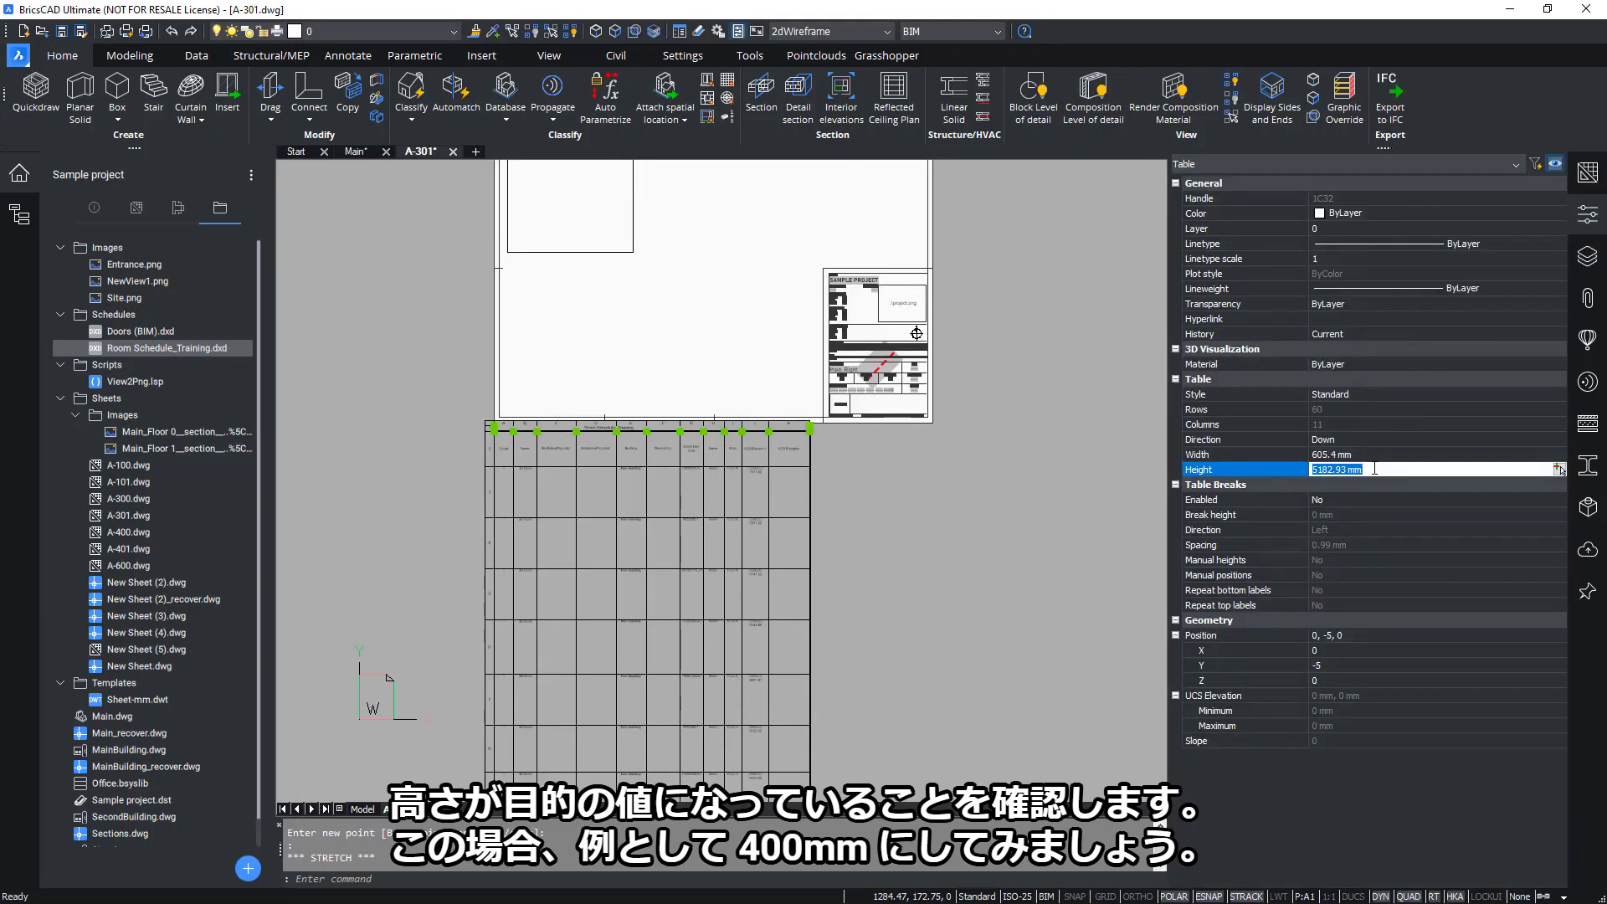
pyautogui.write('400')
pyautogui.press('Return')
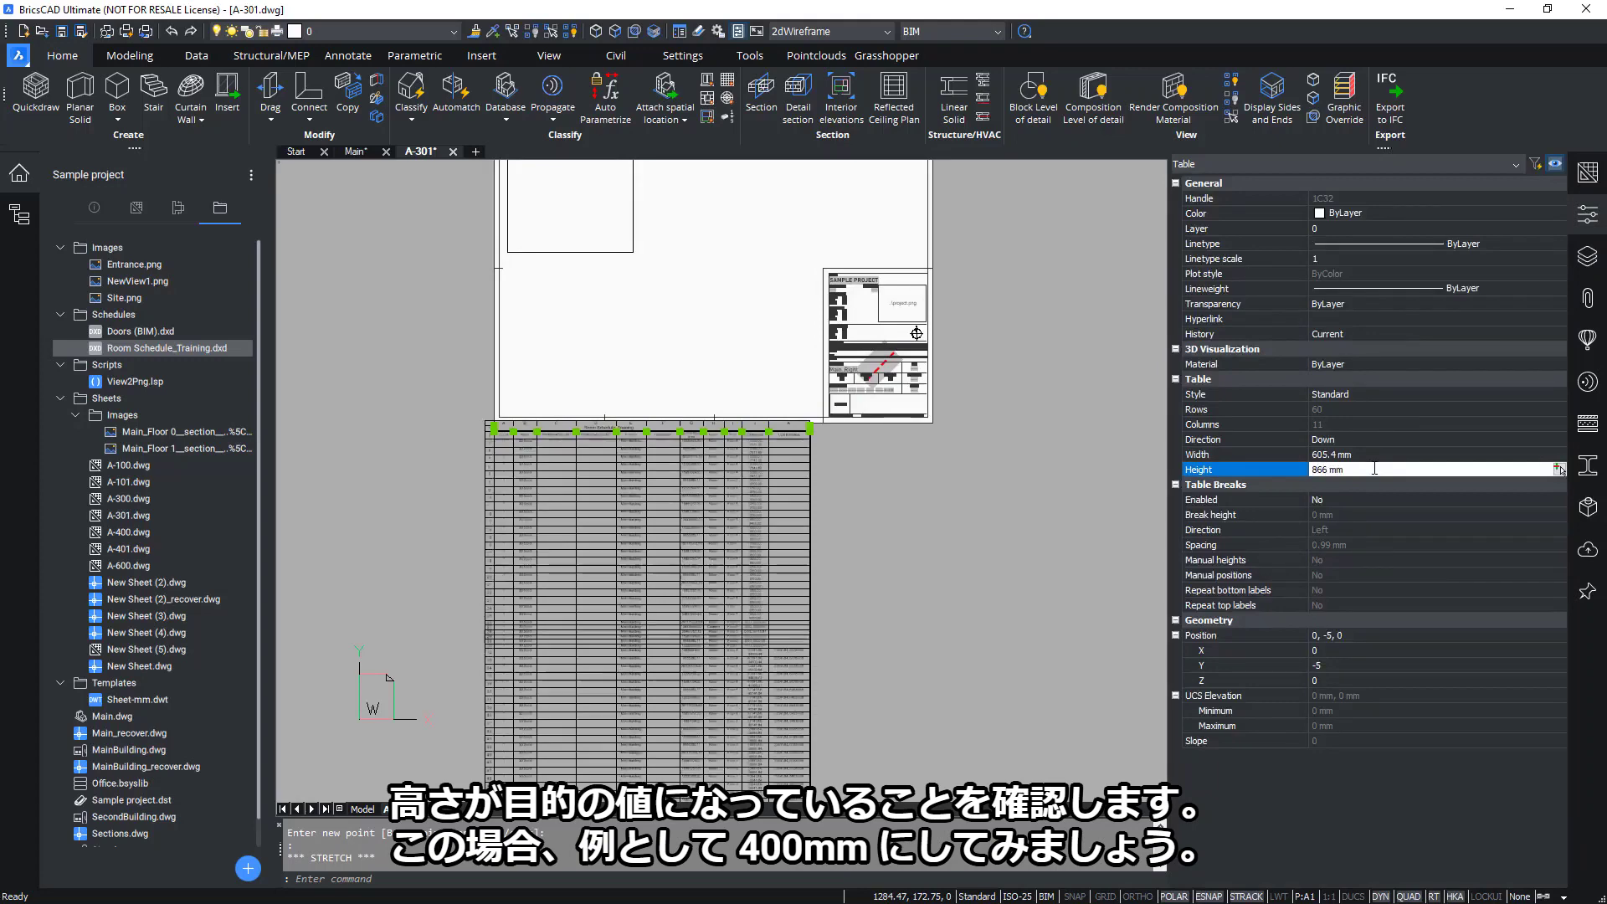
pyautogui.moveTo(904, 419); pyautogui.dragTo(875, 435, button='middle')
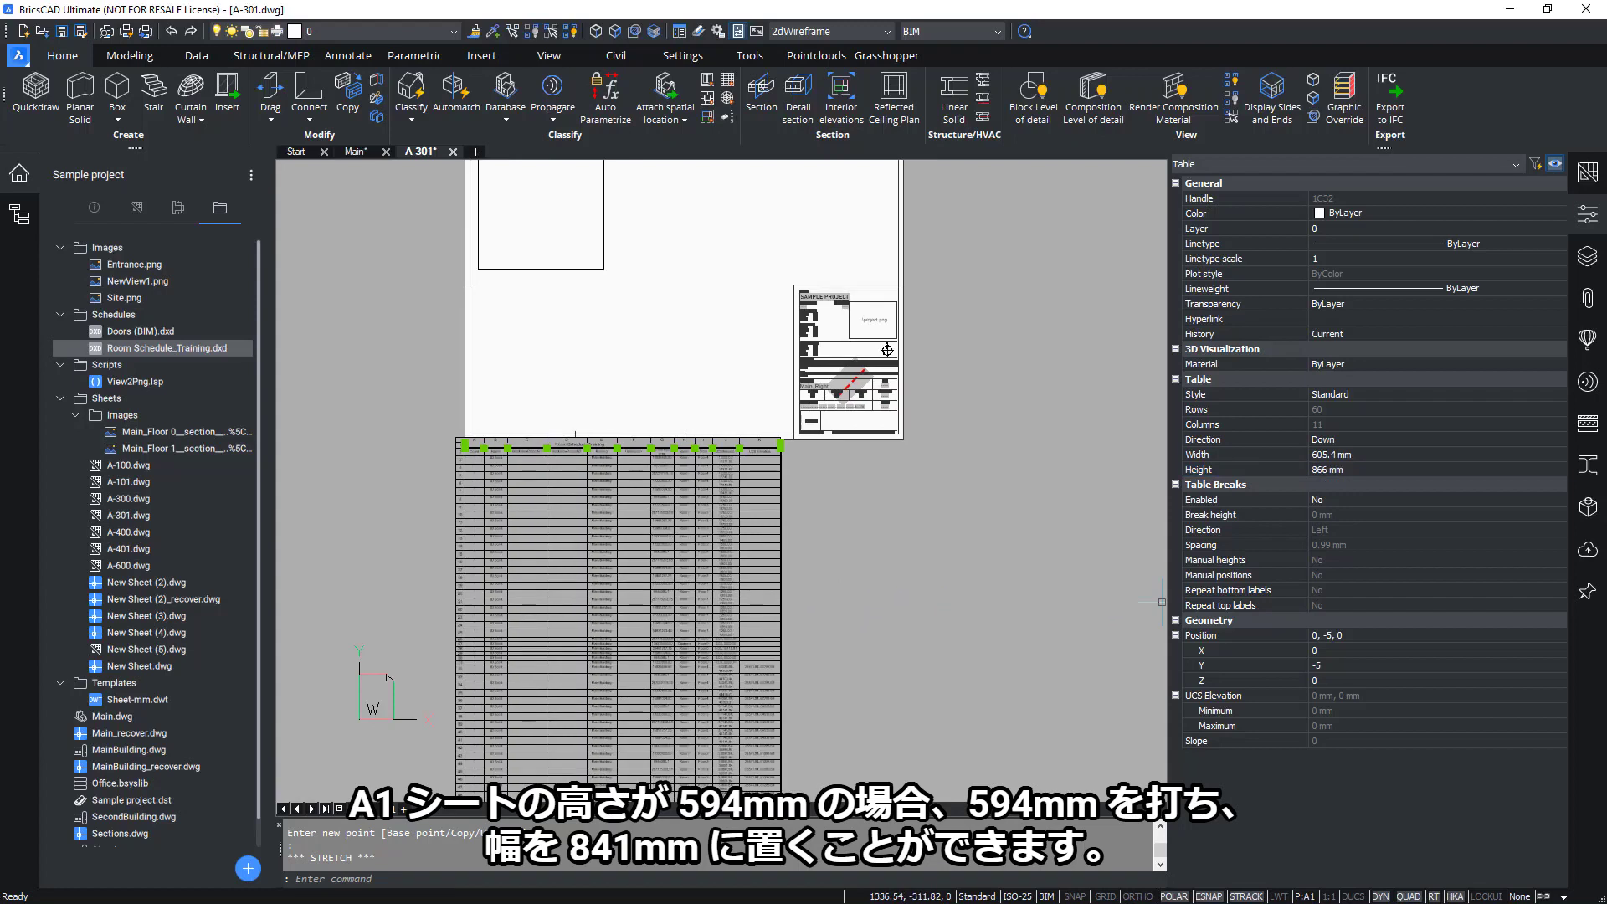
# - Set the room schedule table's height to 594 mm and width to 841 mm, then close its properties and deselect it
pyautogui.click(1370, 470)
pyautogui.write('594')
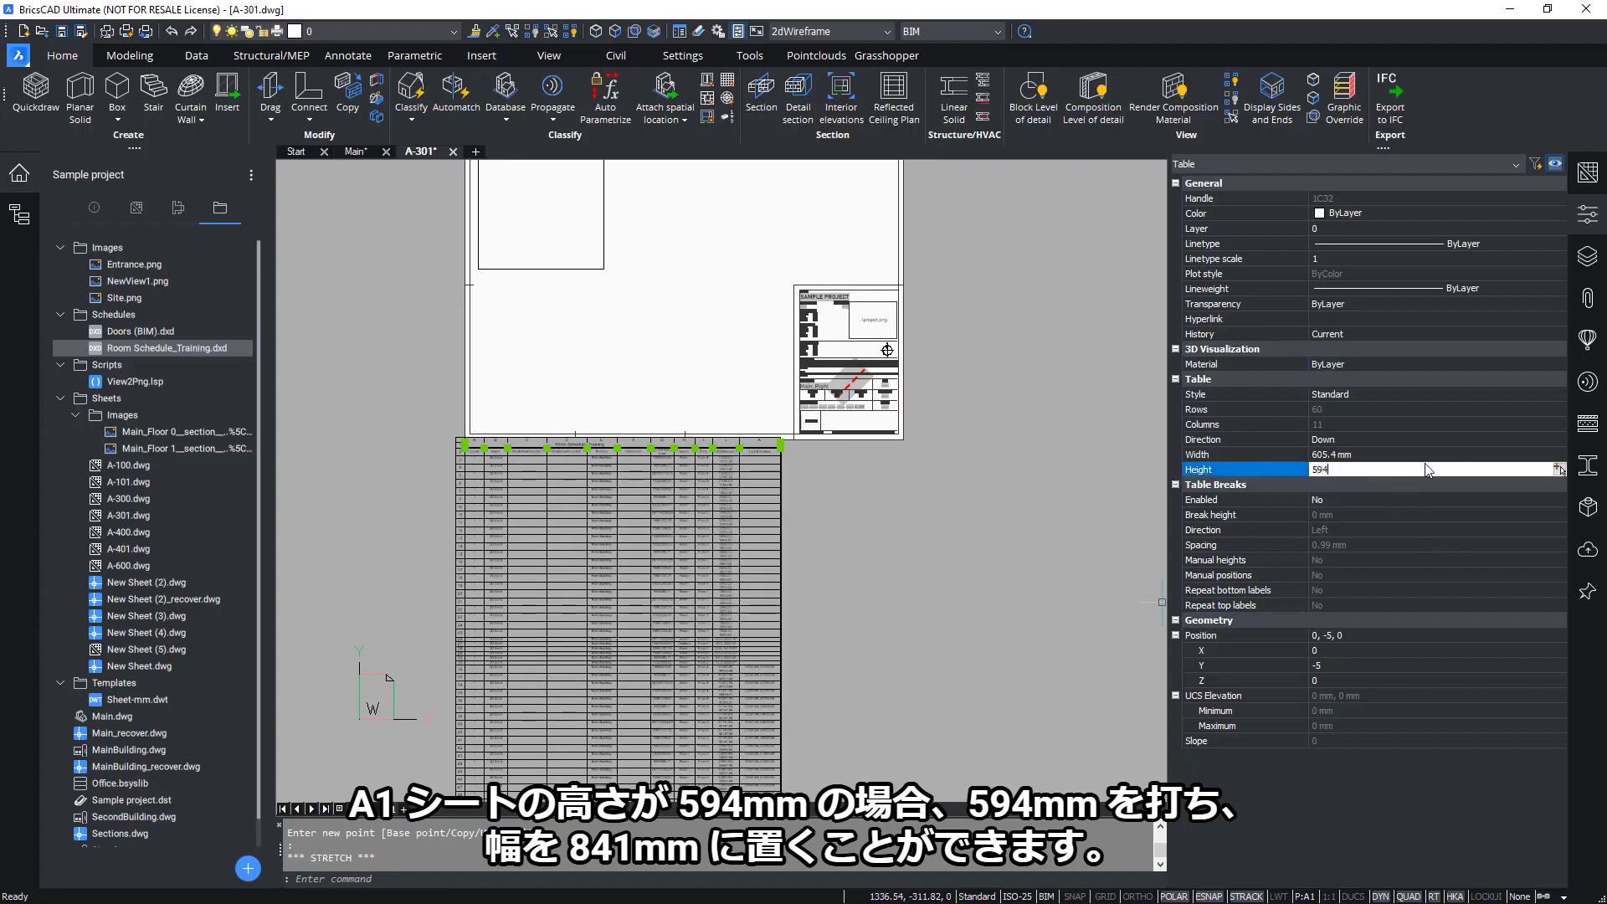
pyautogui.click(1404, 454)
pyautogui.click(1405, 454)
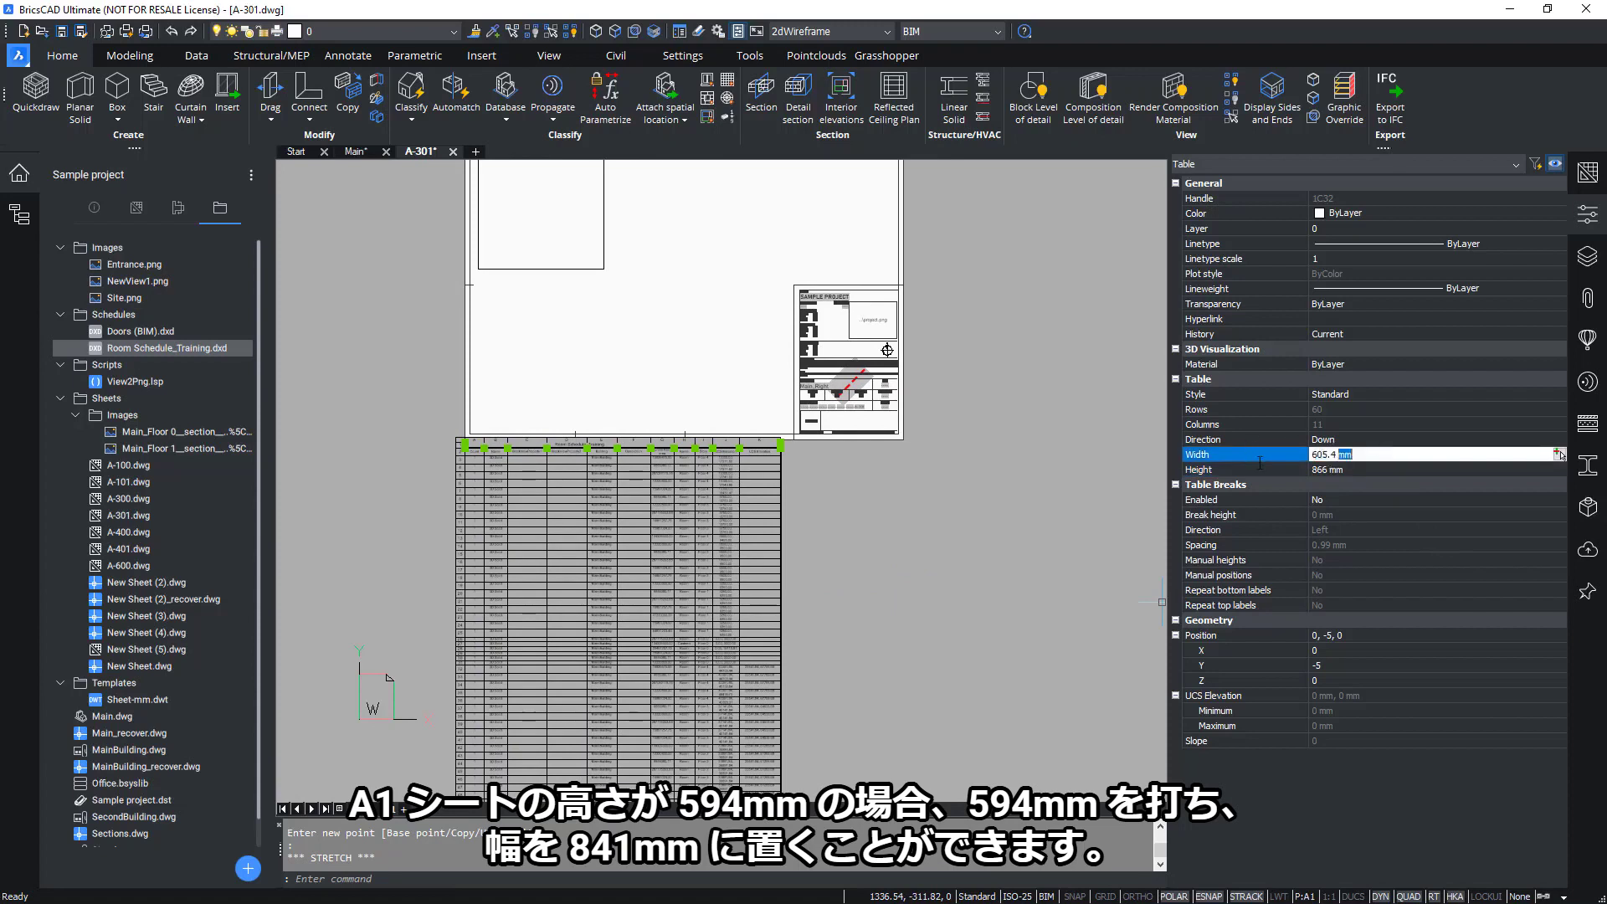
pyautogui.click(1378, 454)
pyautogui.write('841')
pyautogui.press('Return')
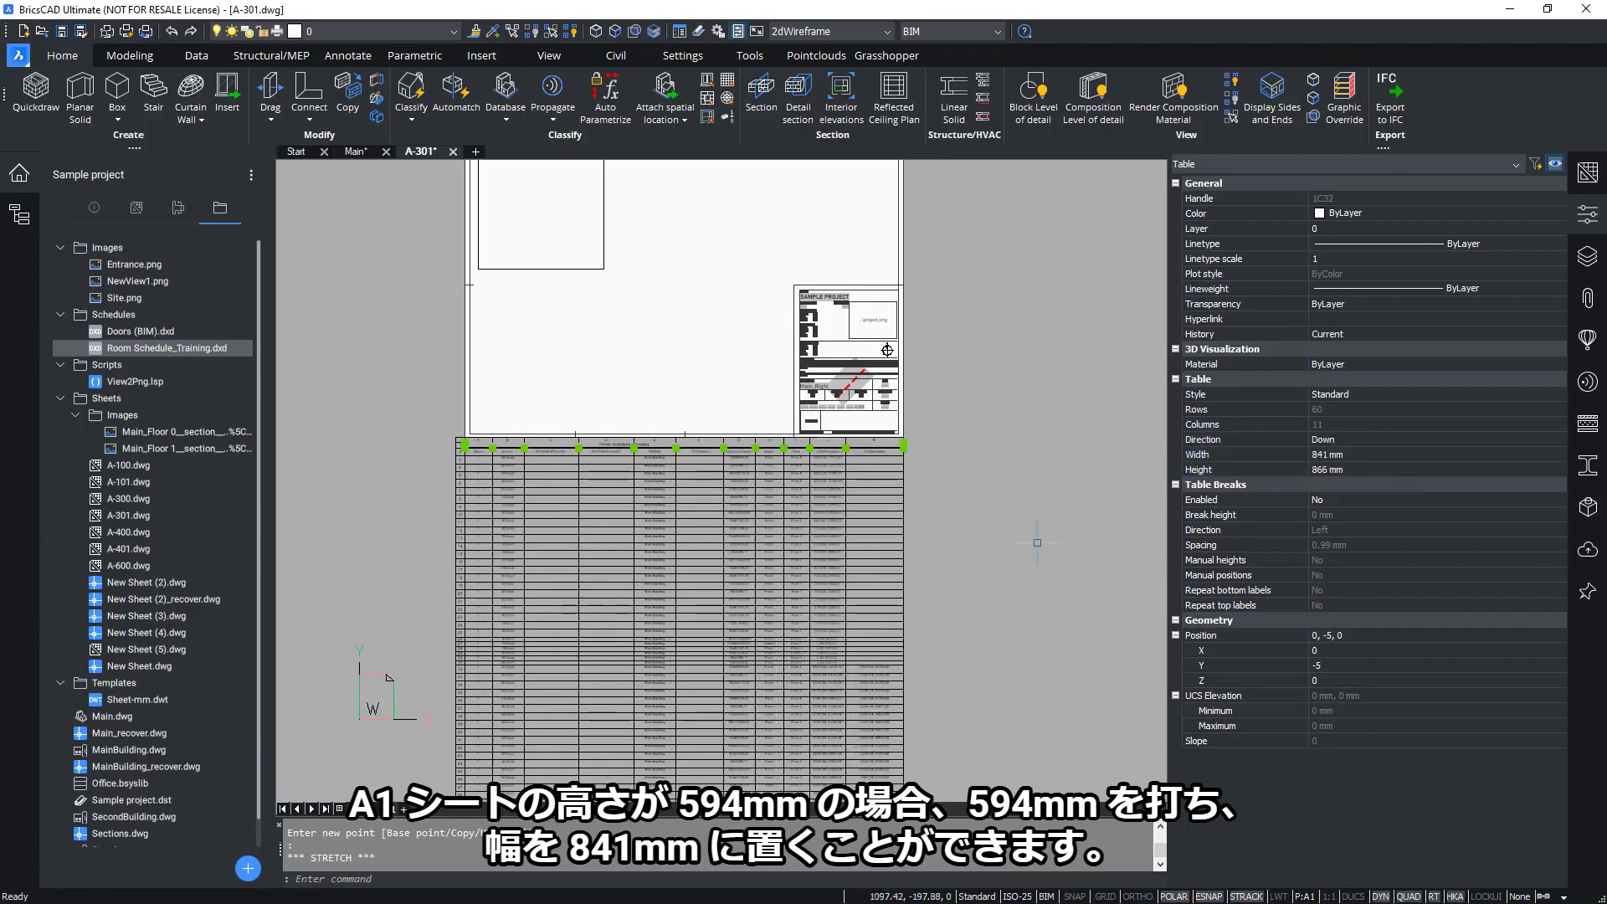
pyautogui.scroll(4, 567, 683)
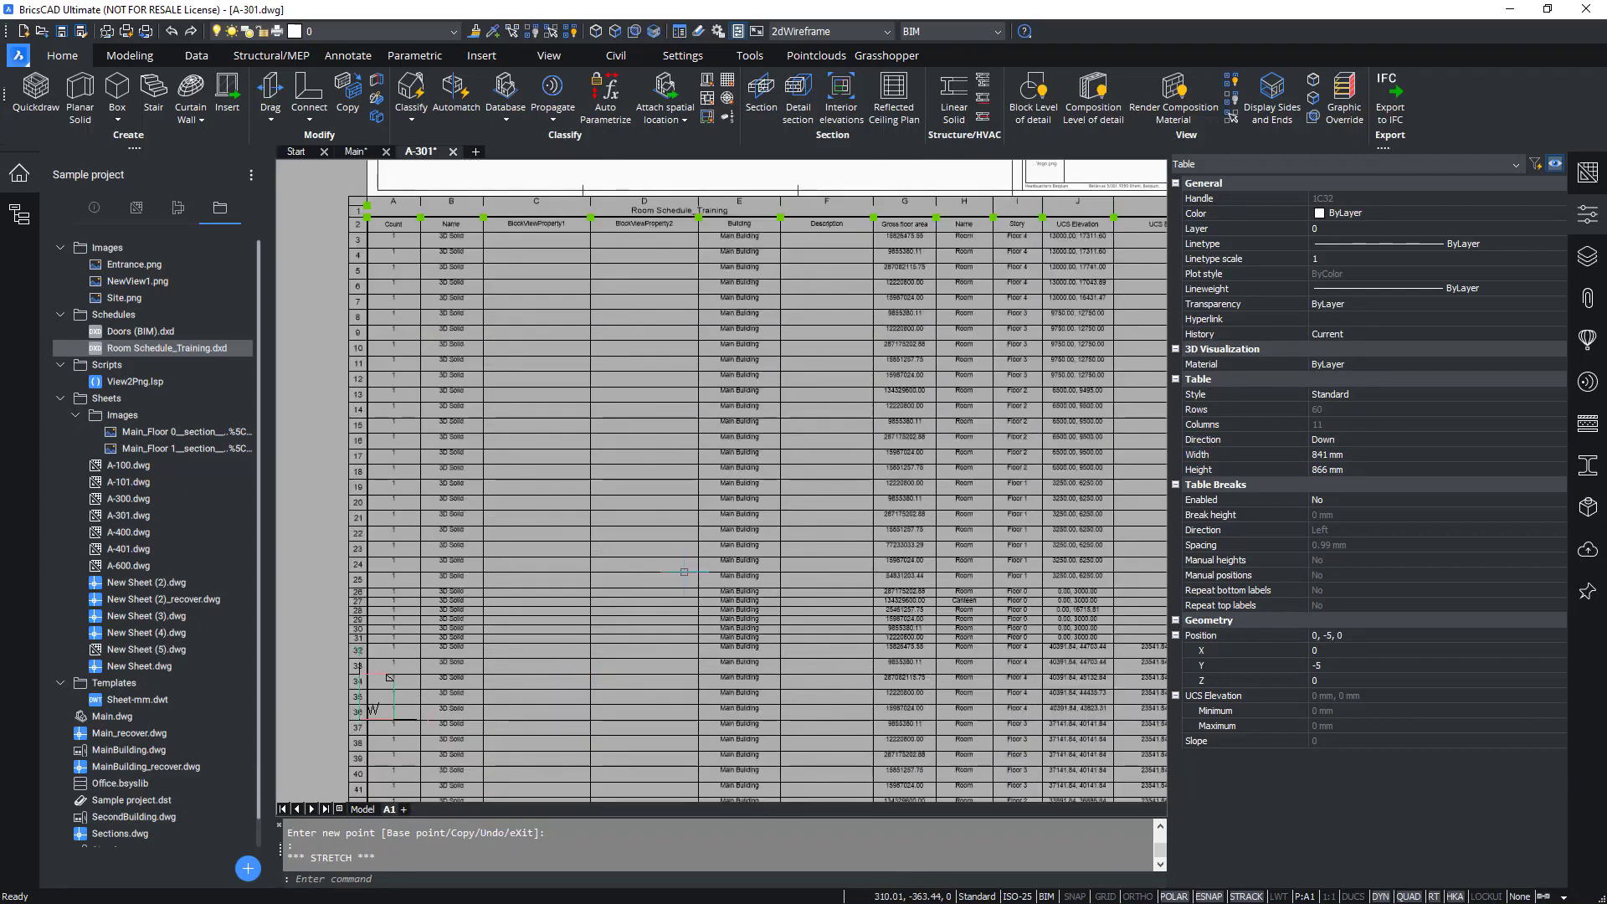
pyautogui.scroll(-3, 745, 535)
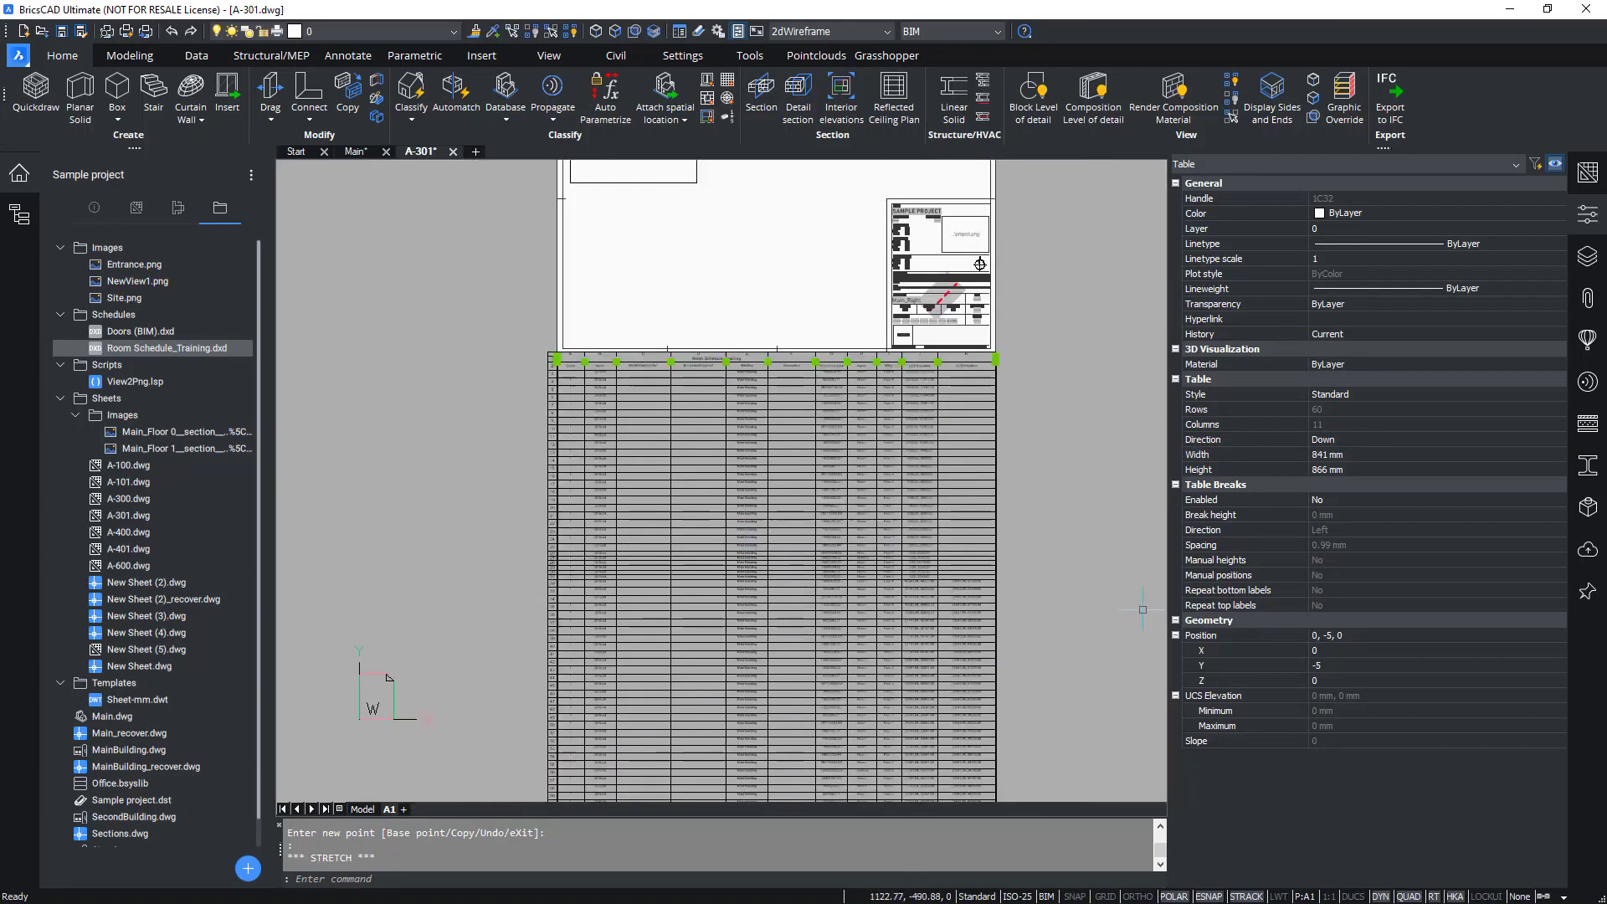
pyautogui.click(1586, 215)
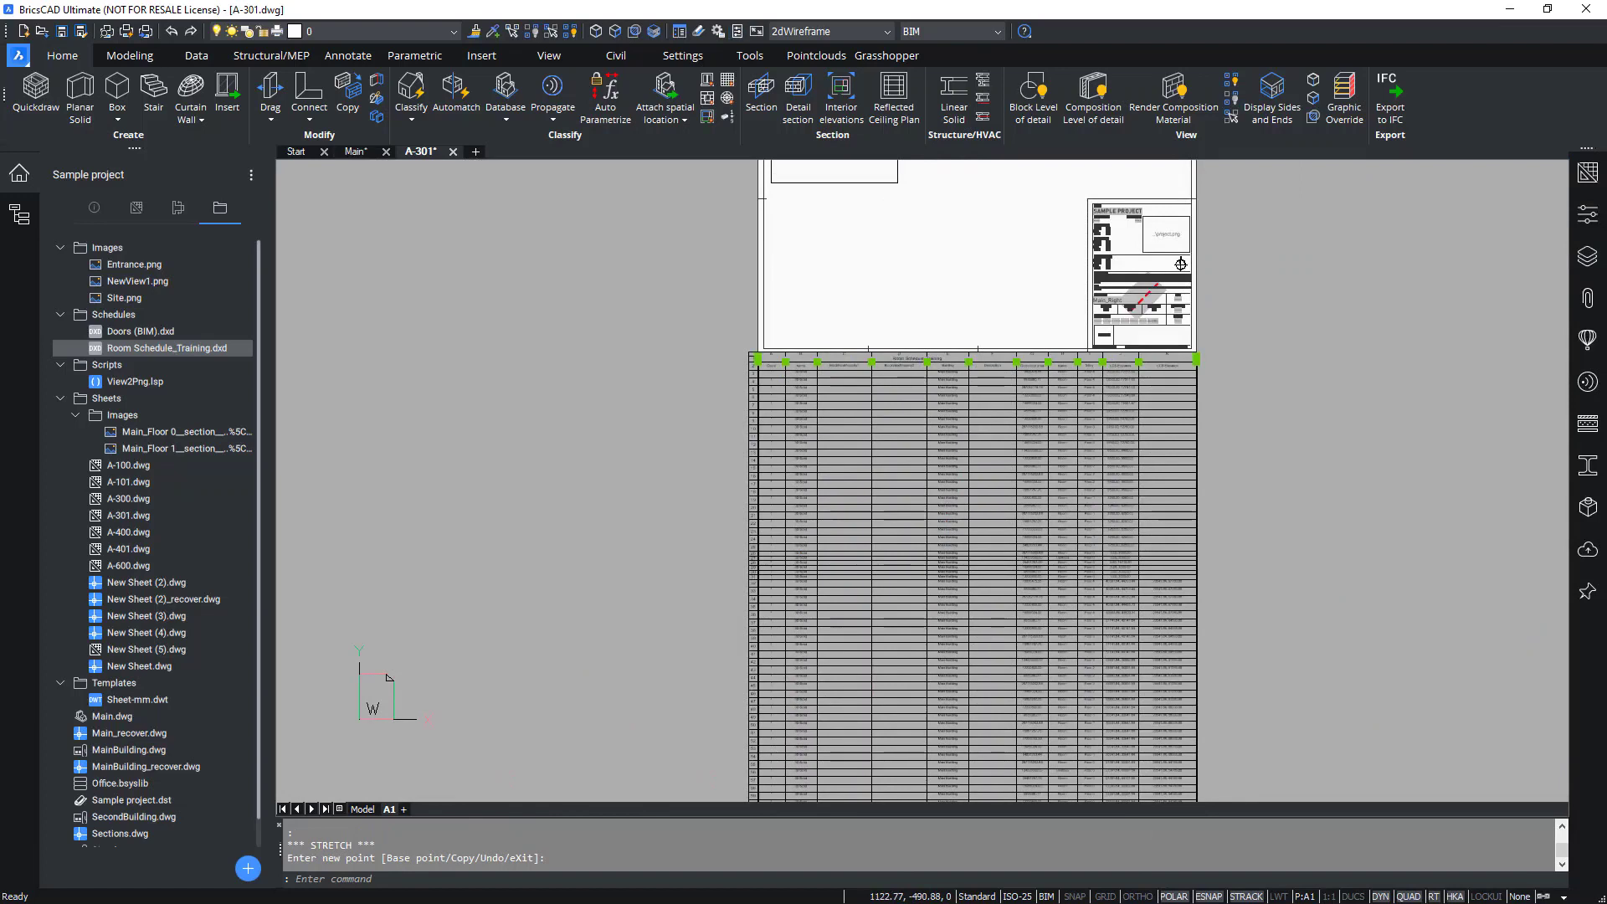
pyautogui.moveTo(1289, 563); pyautogui.dragTo(1216, 841, button='middle')
pyautogui.press('Escape')
pyautogui.press('Escape')
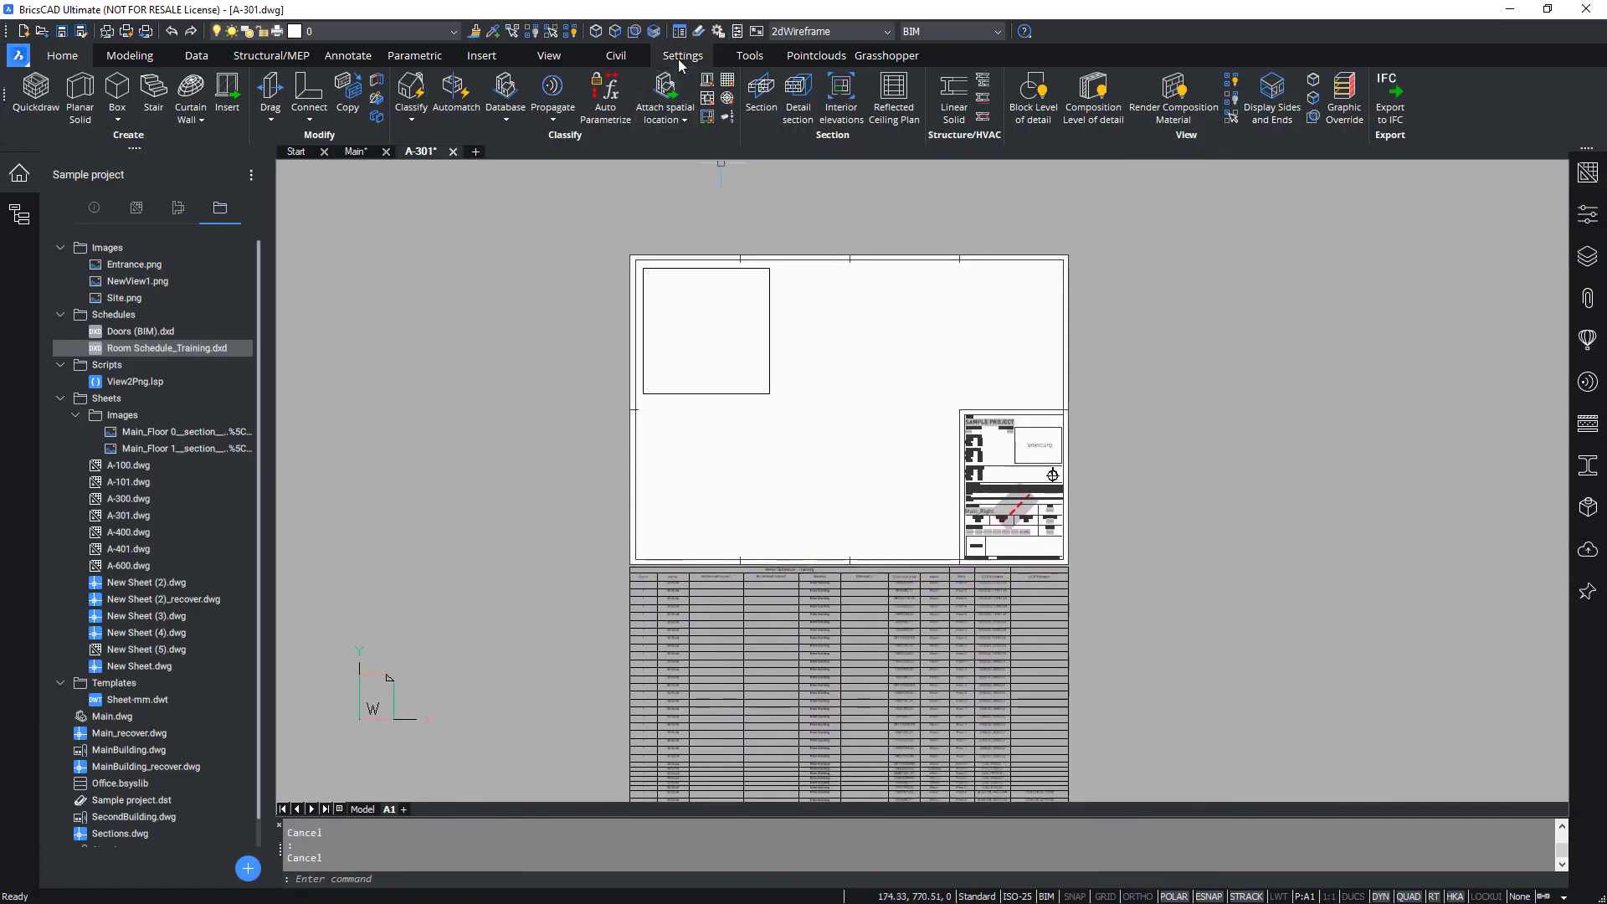
# - Open the Standard table style in the Drawing Explorer and set the text height of its DATA cells to 2
pyautogui.click(679, 33)
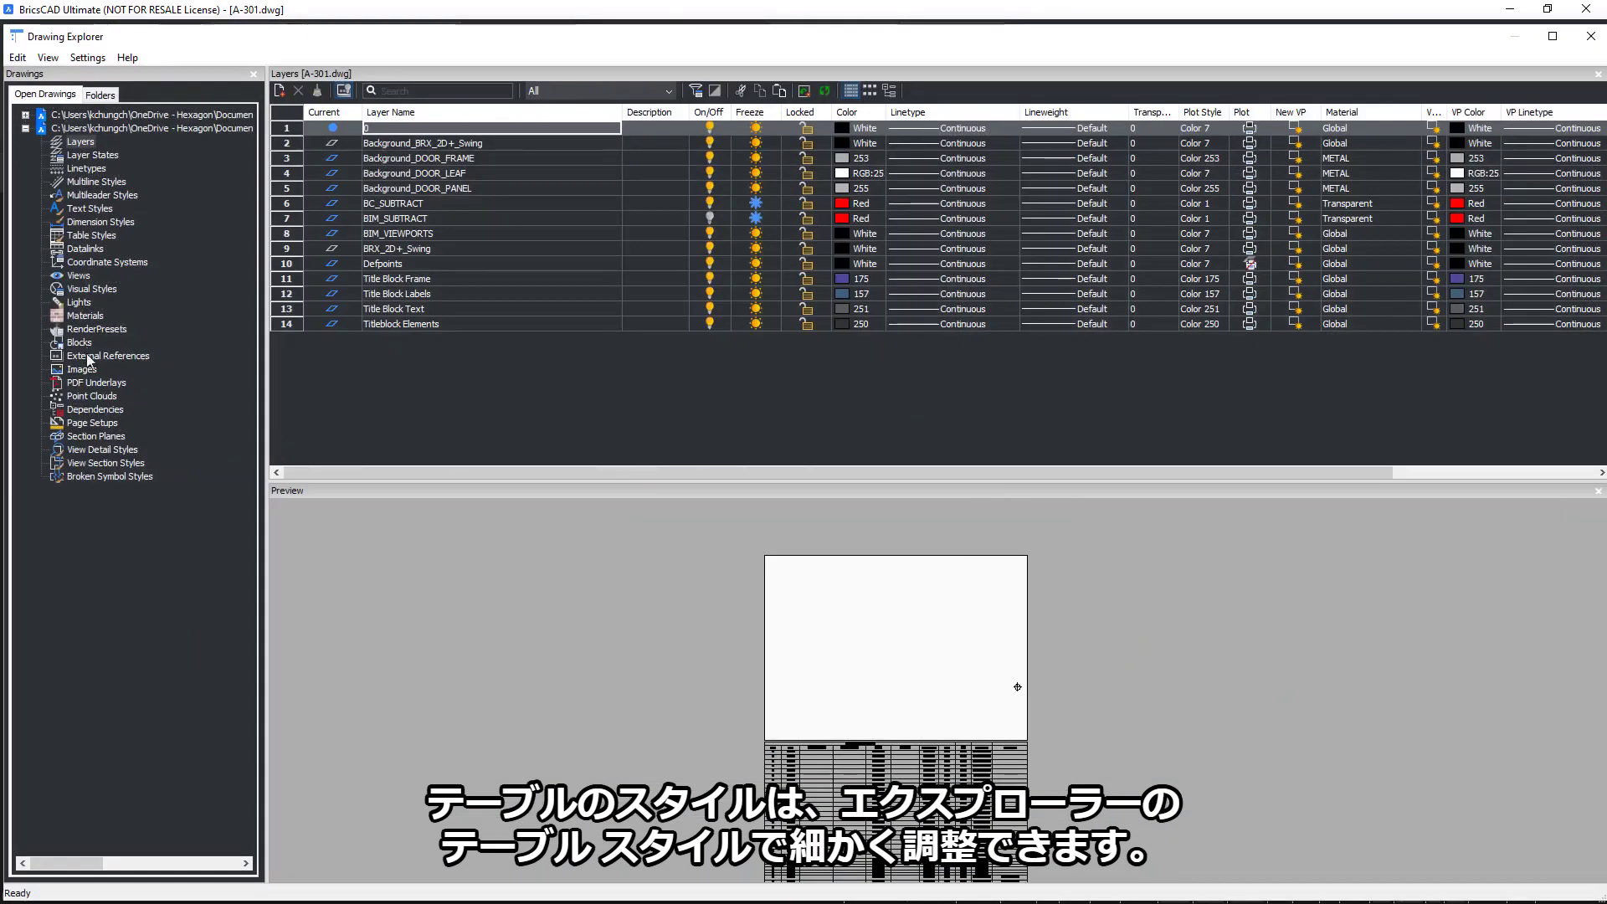
pyautogui.click(90, 236)
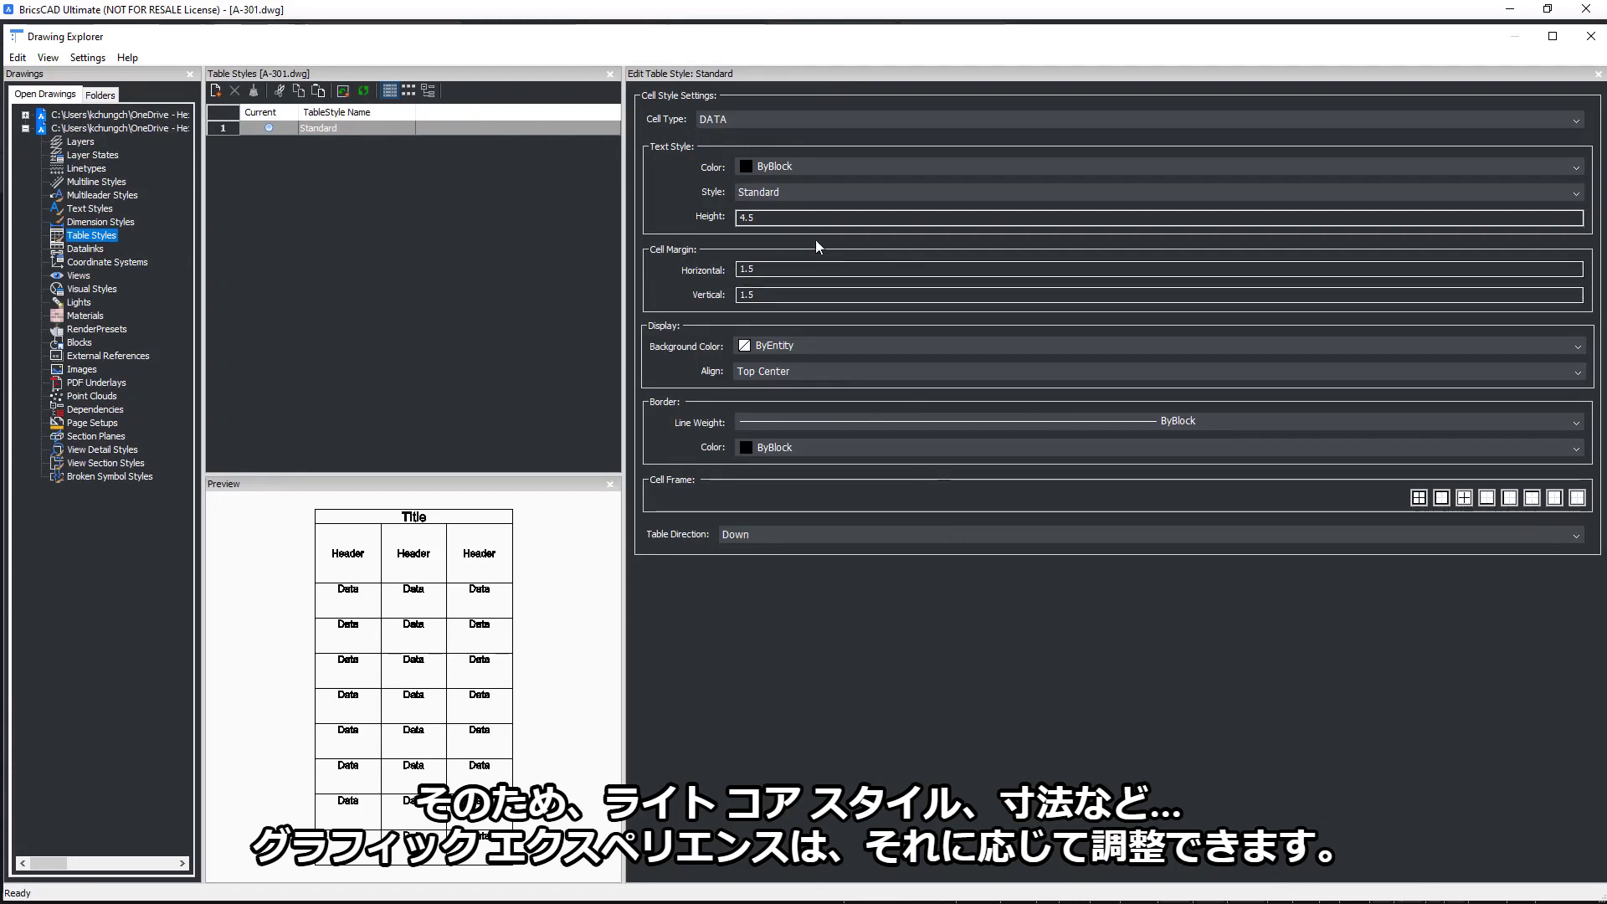
pyautogui.doubleClick(741, 217)
pyautogui.write('2')
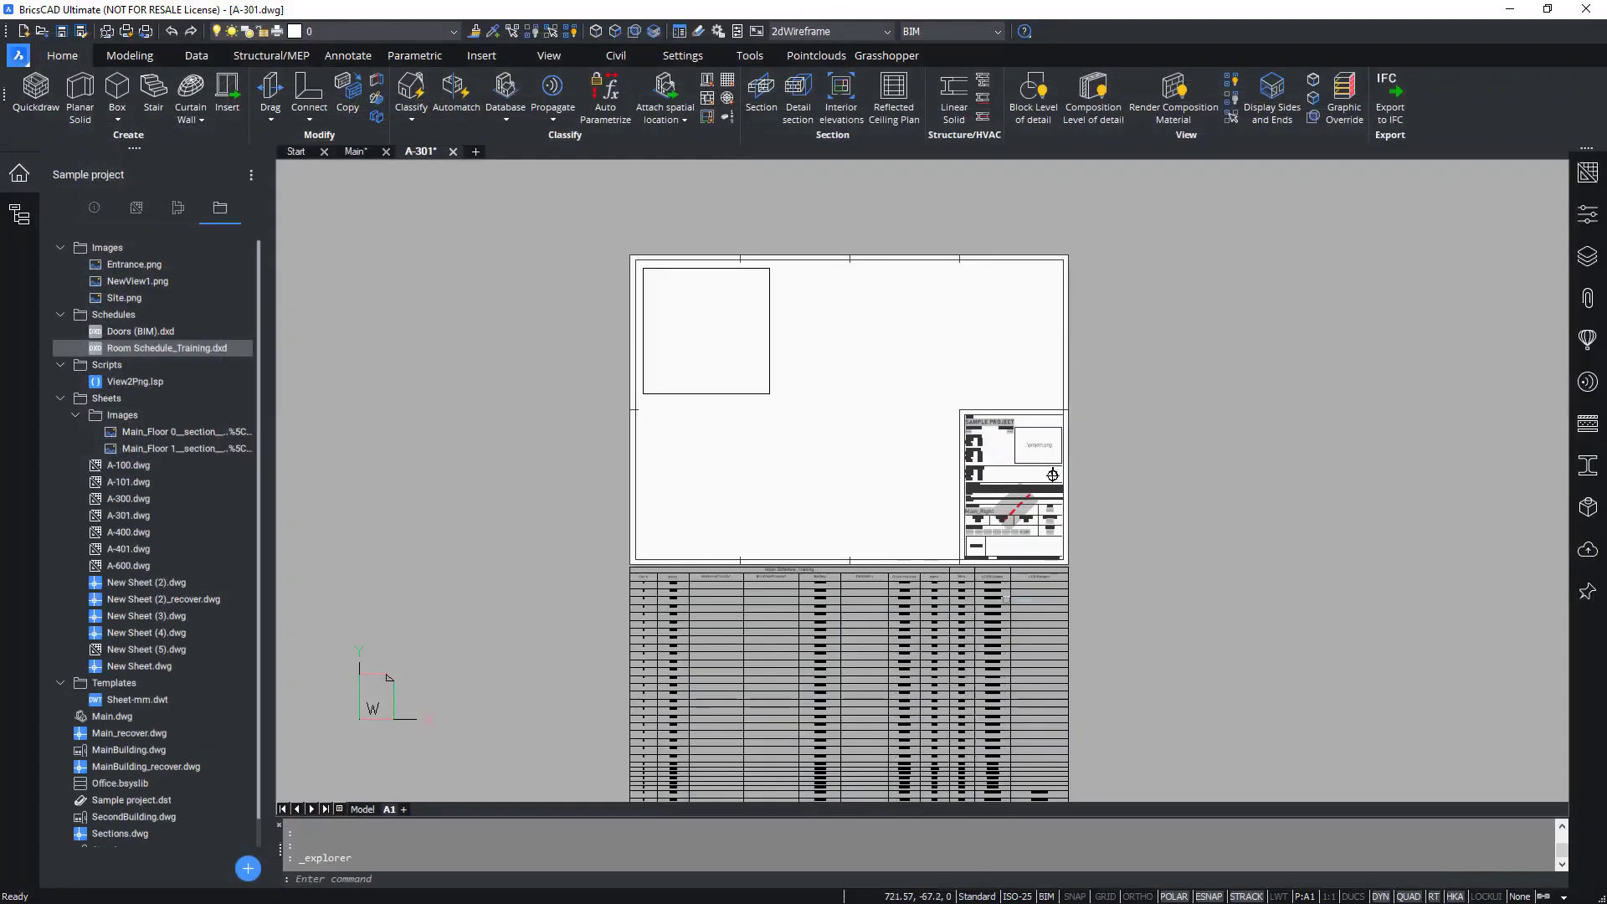
# - Set the room schedule table's height to 598.42 mm in its properties and deselect the table
pyautogui.click(1588, 214)
pyautogui.click(1363, 469)
pyautogui.write('598.42')
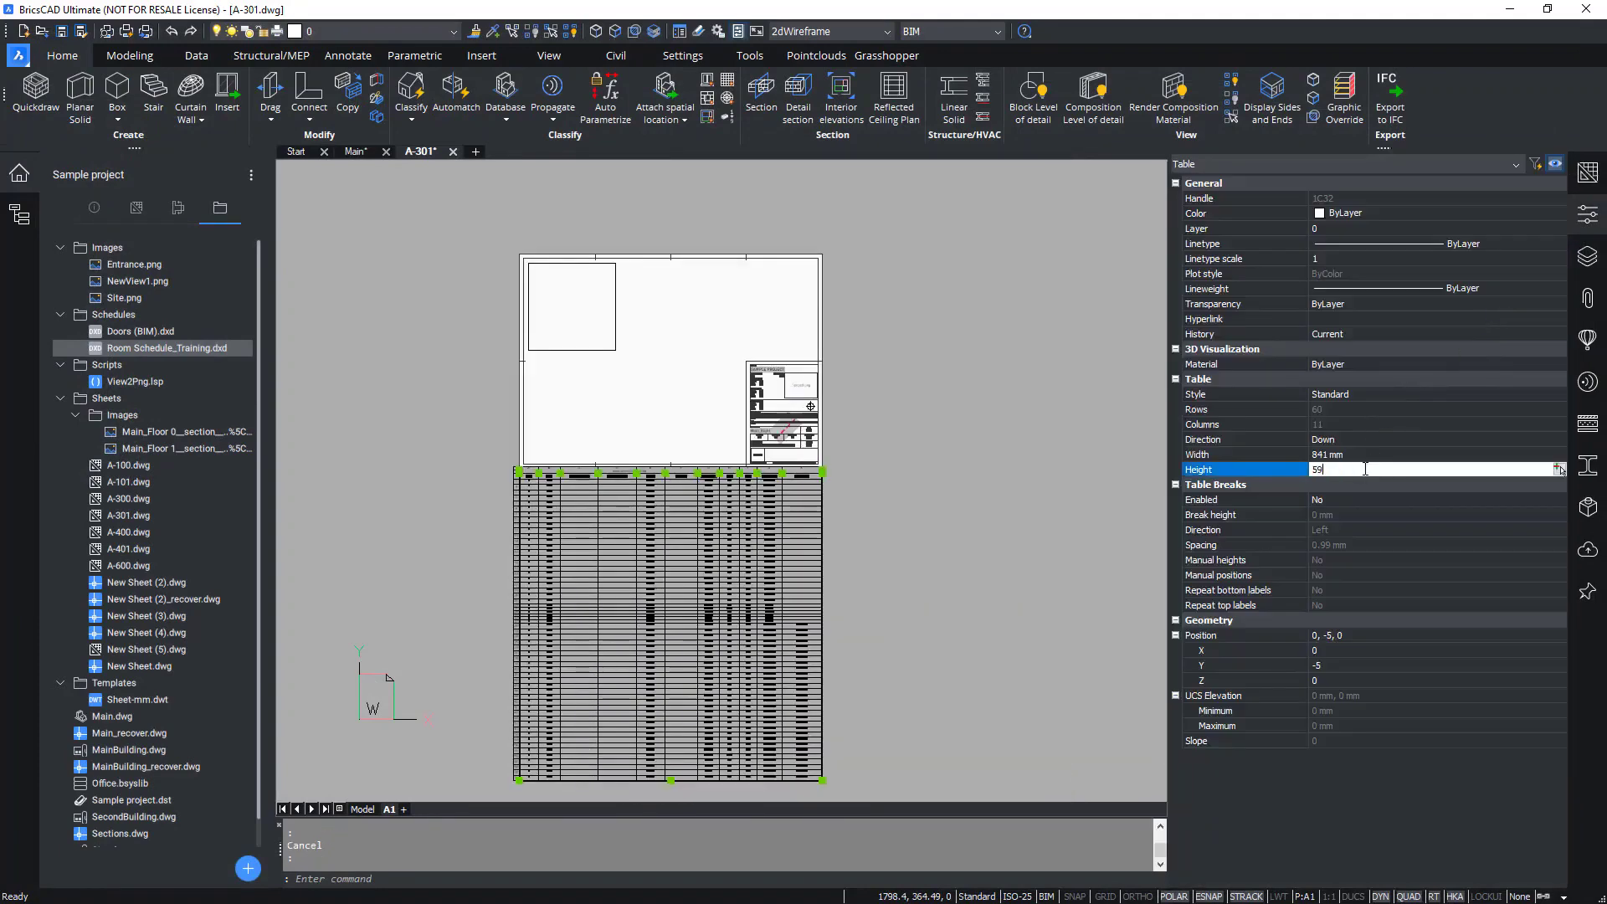
pyautogui.press('Return')
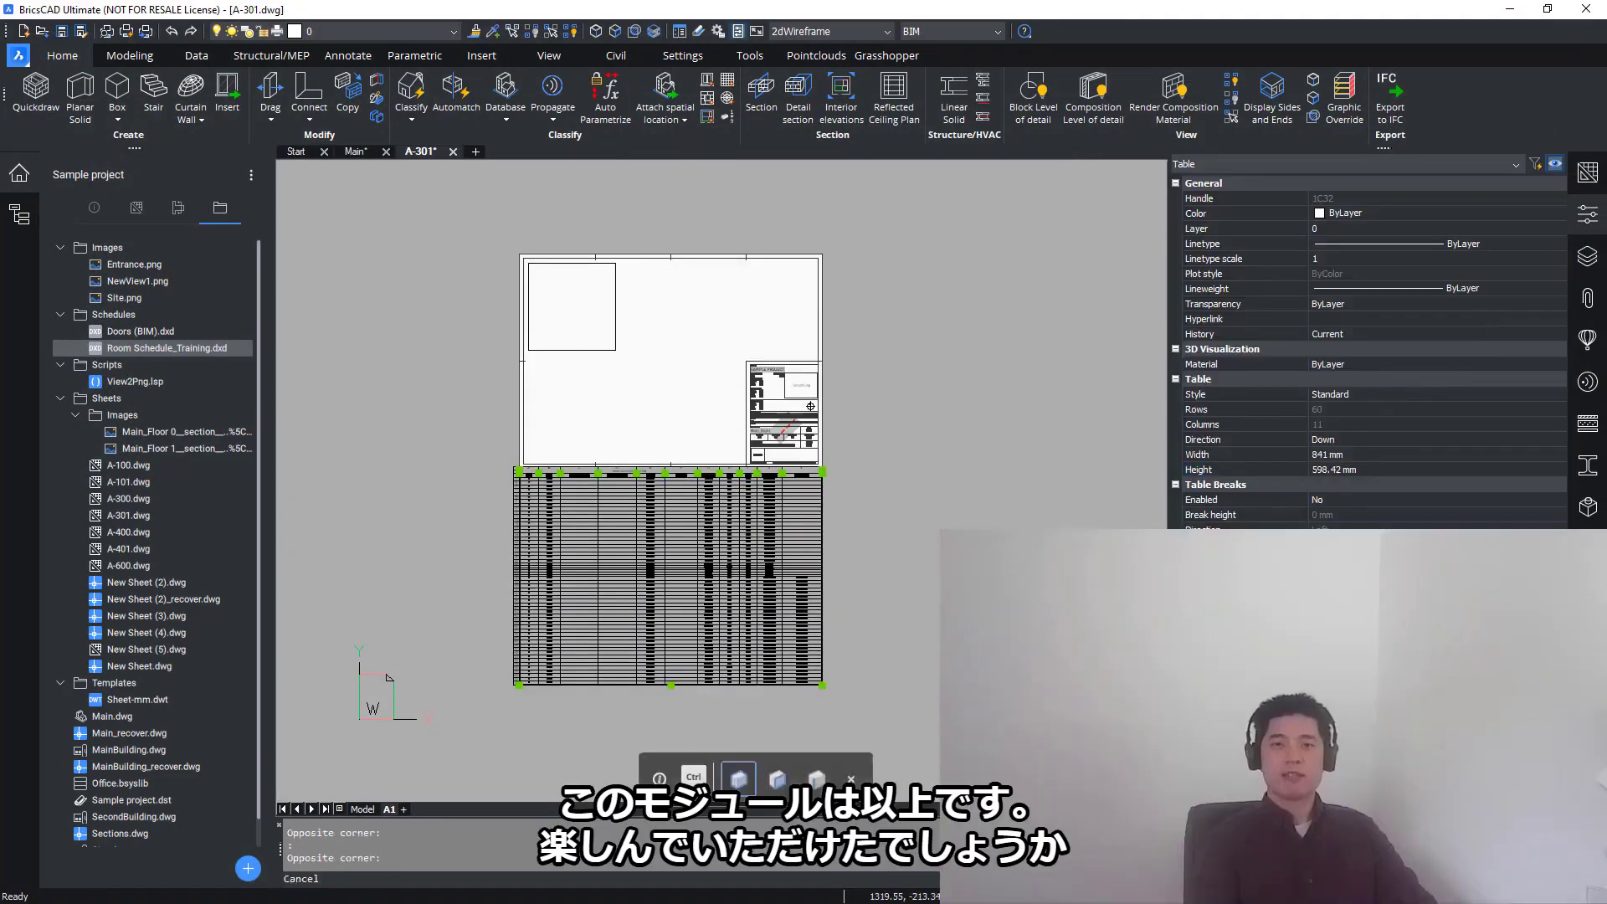
pyautogui.press('Escape')
pyautogui.scroll(5, 652, 621)
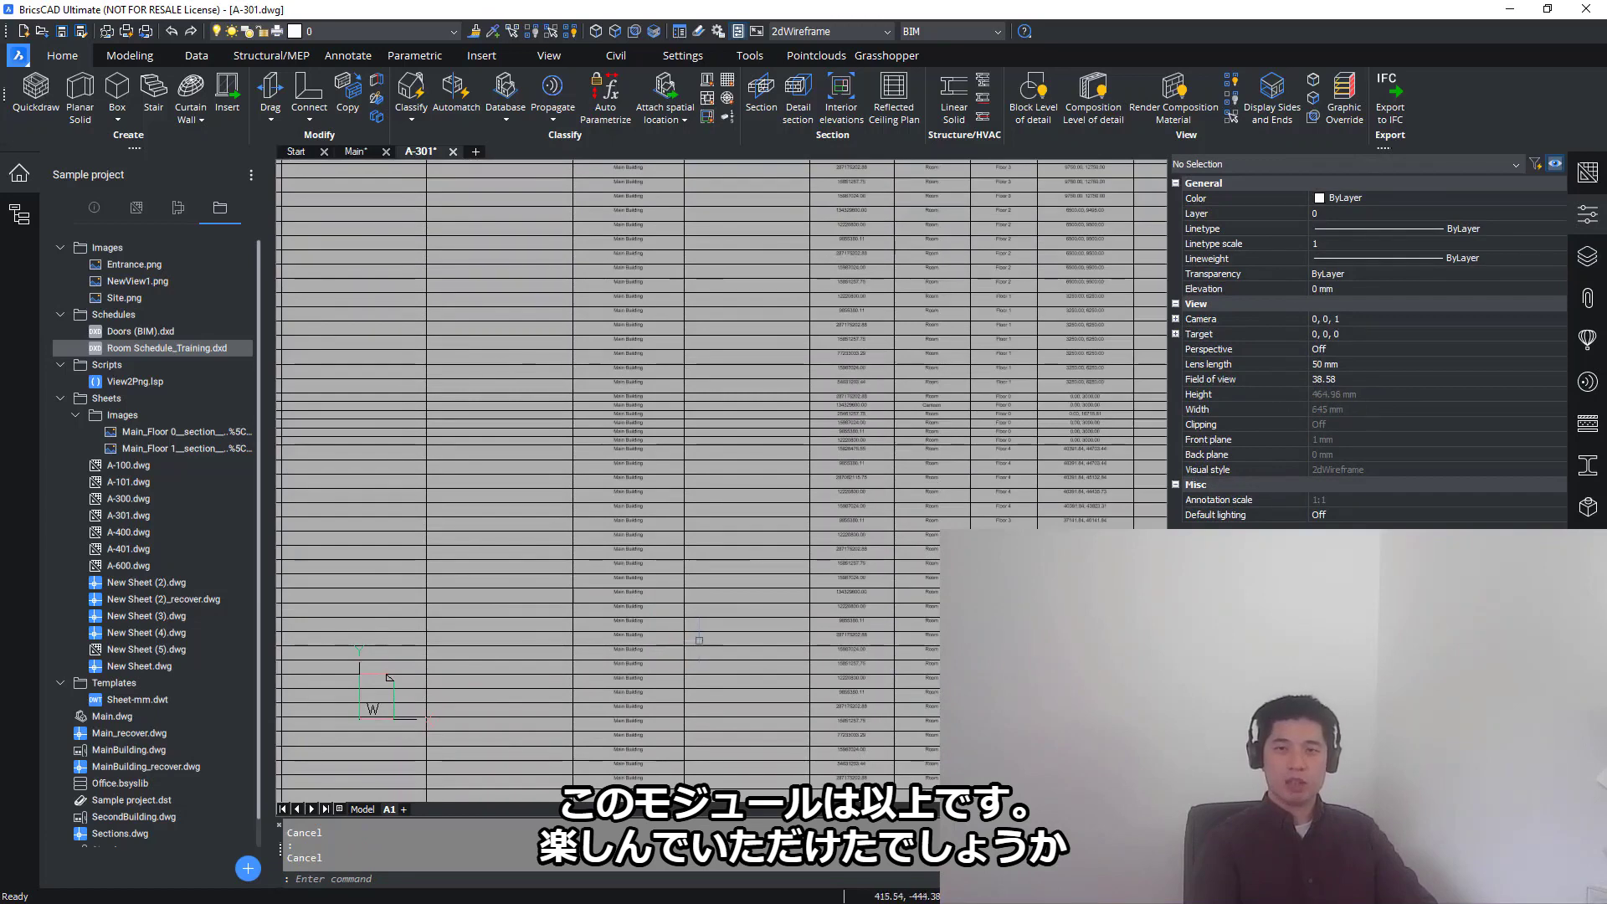
pyautogui.scroll(-4, 720, 640)
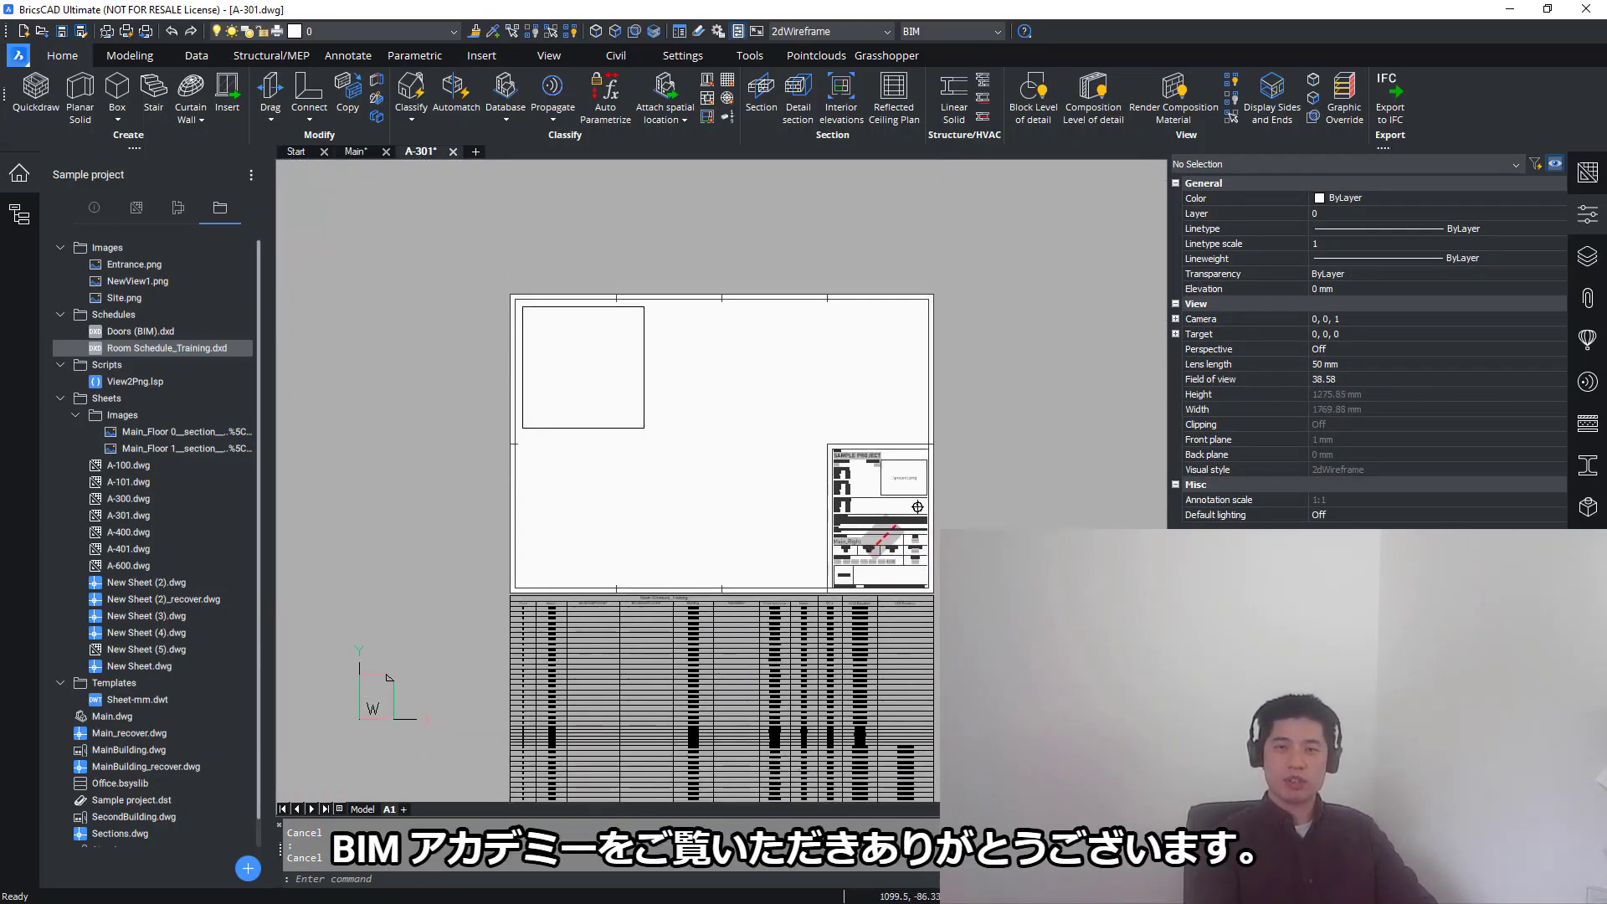